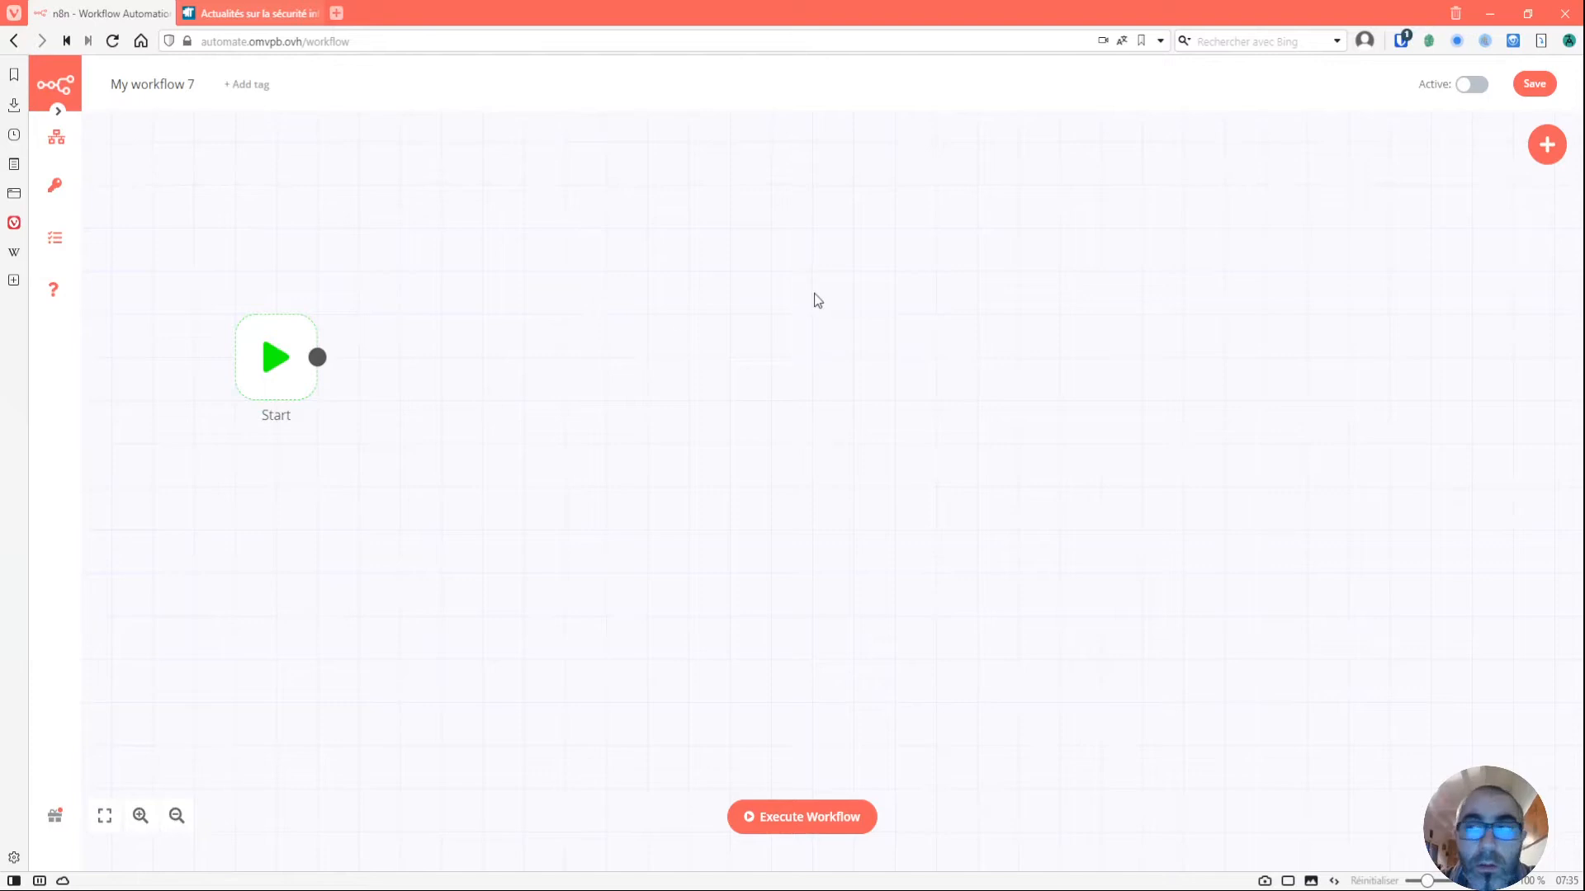
- Add an HTTP Request node to the workflow
click(1546, 146)
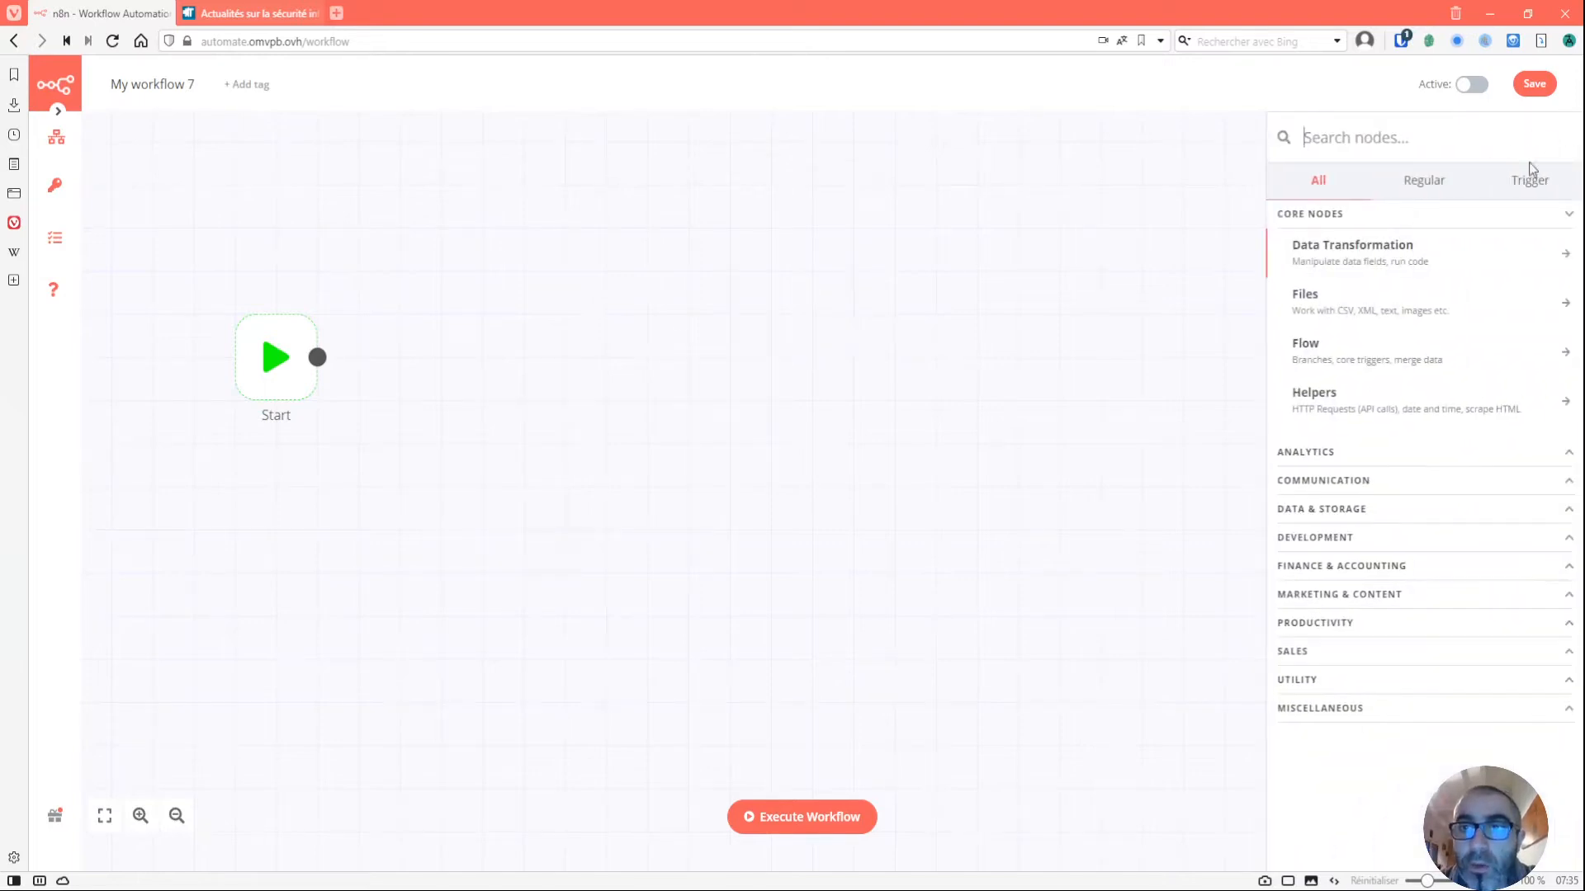
text(htt)
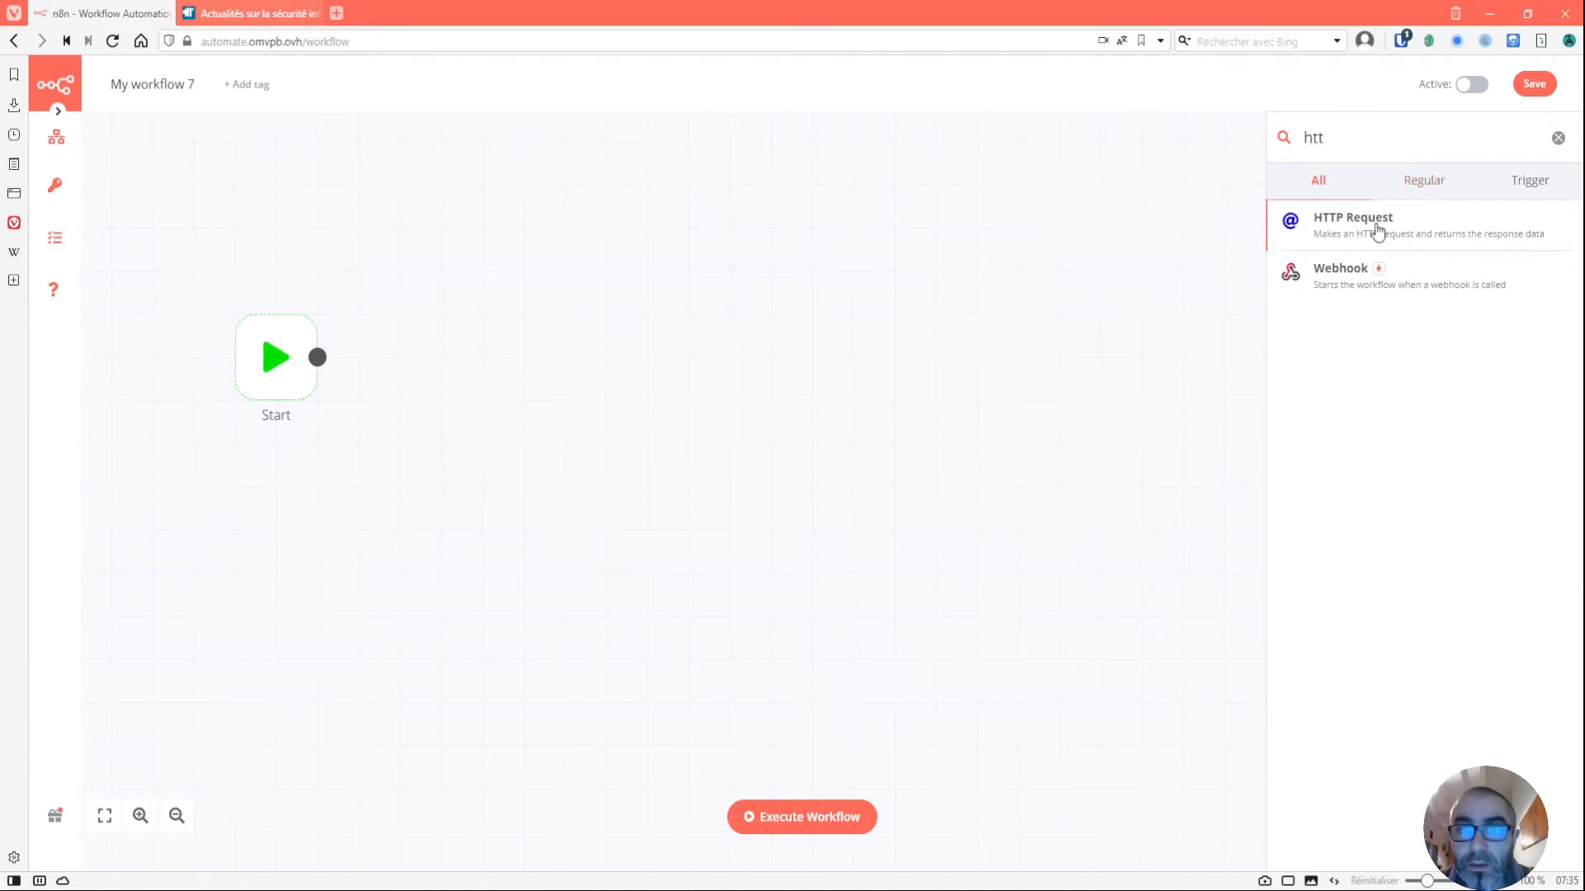
click(1376, 231)
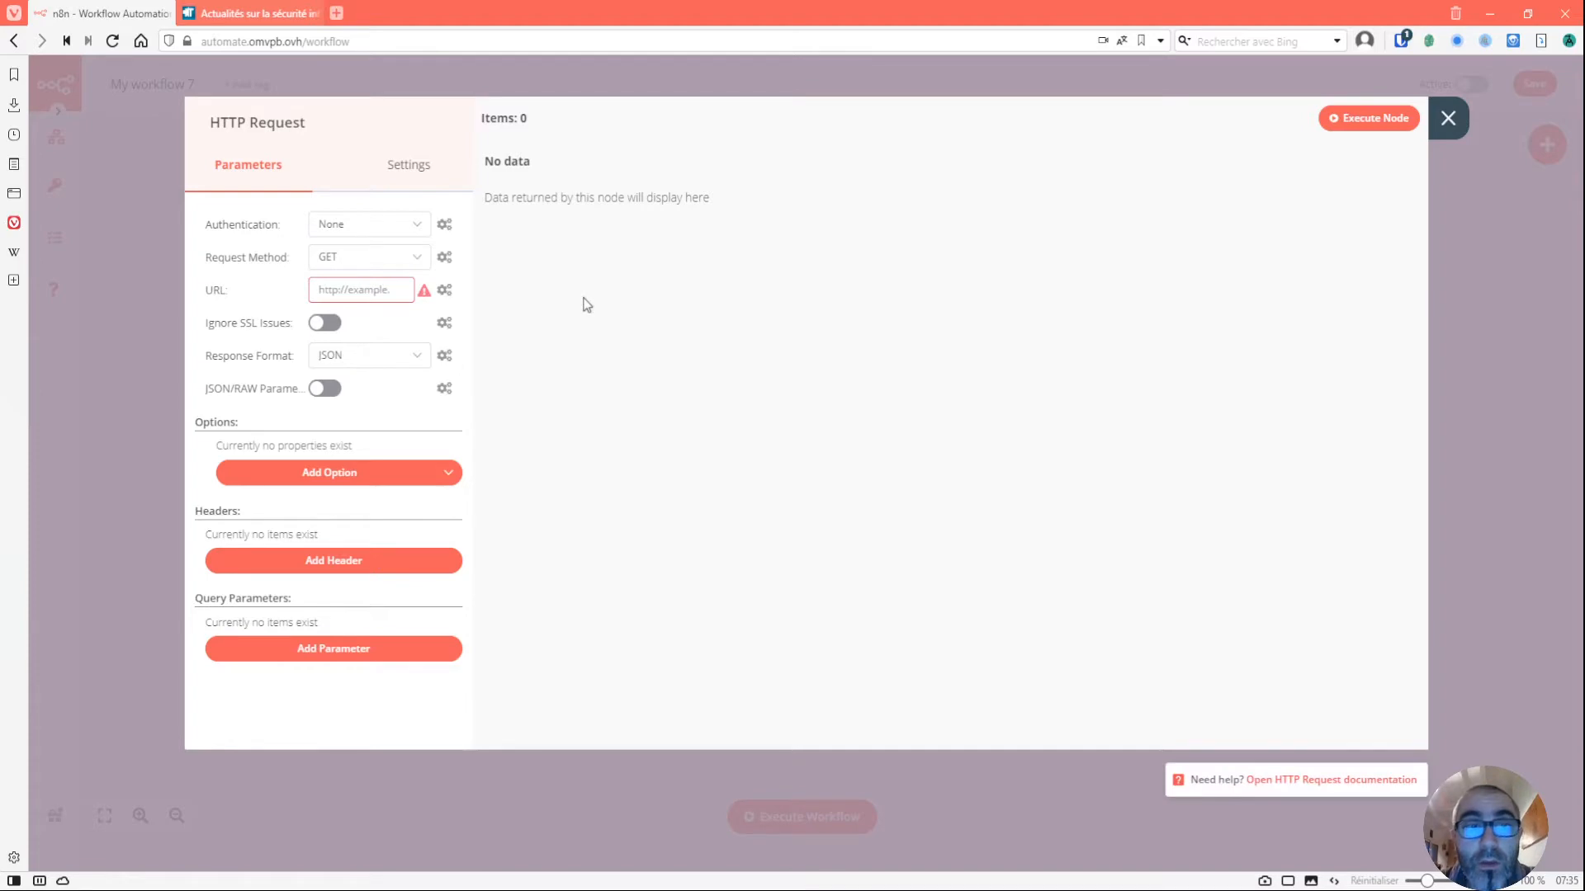
click(297, 13)
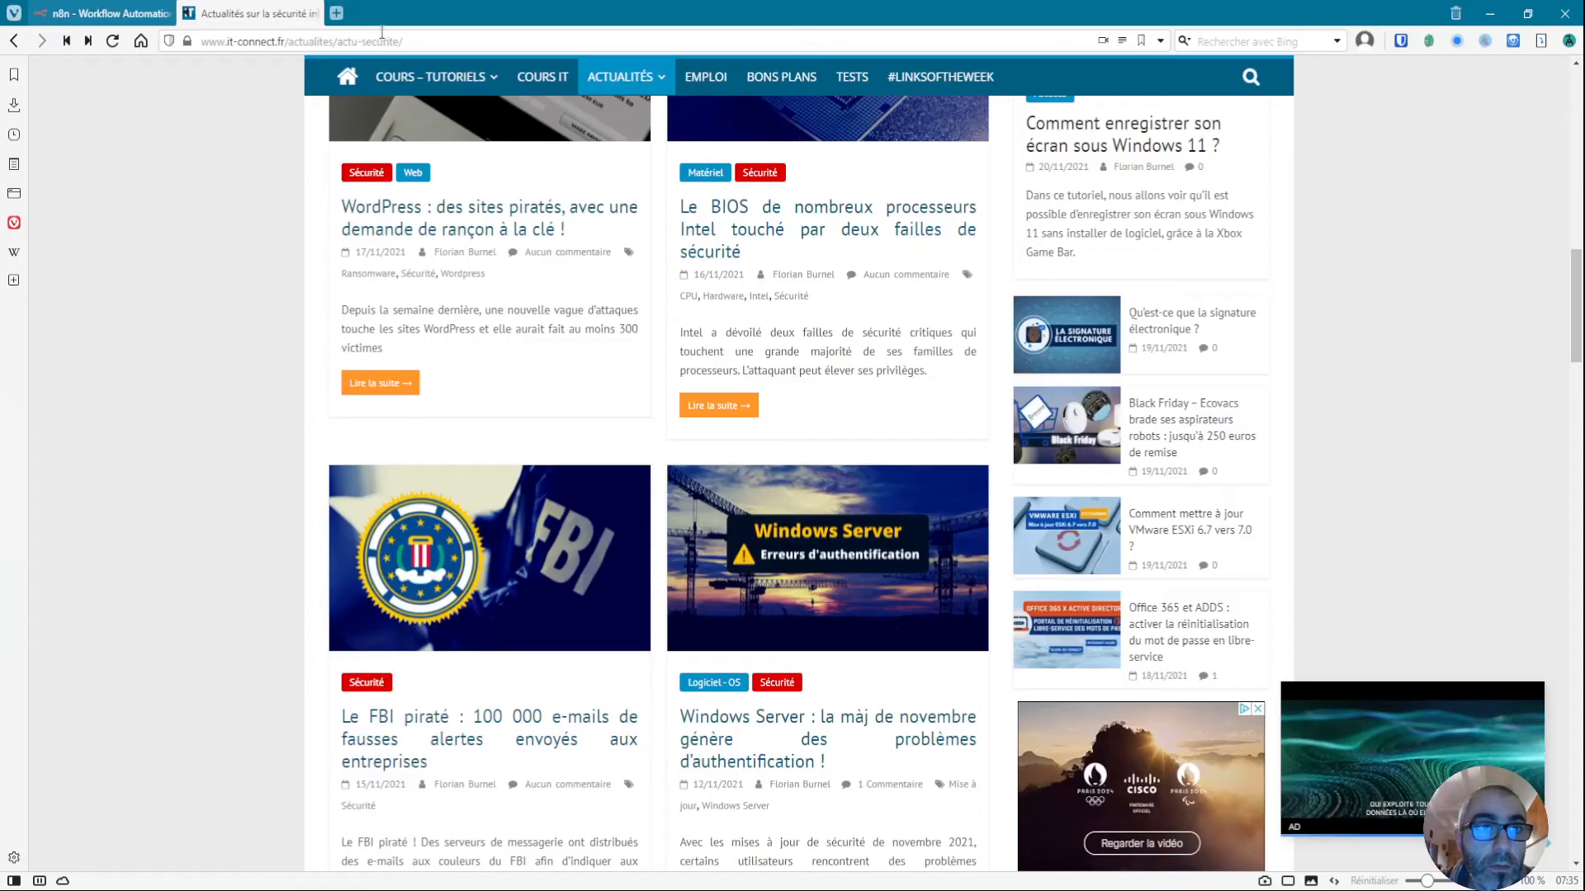
click(435, 41)
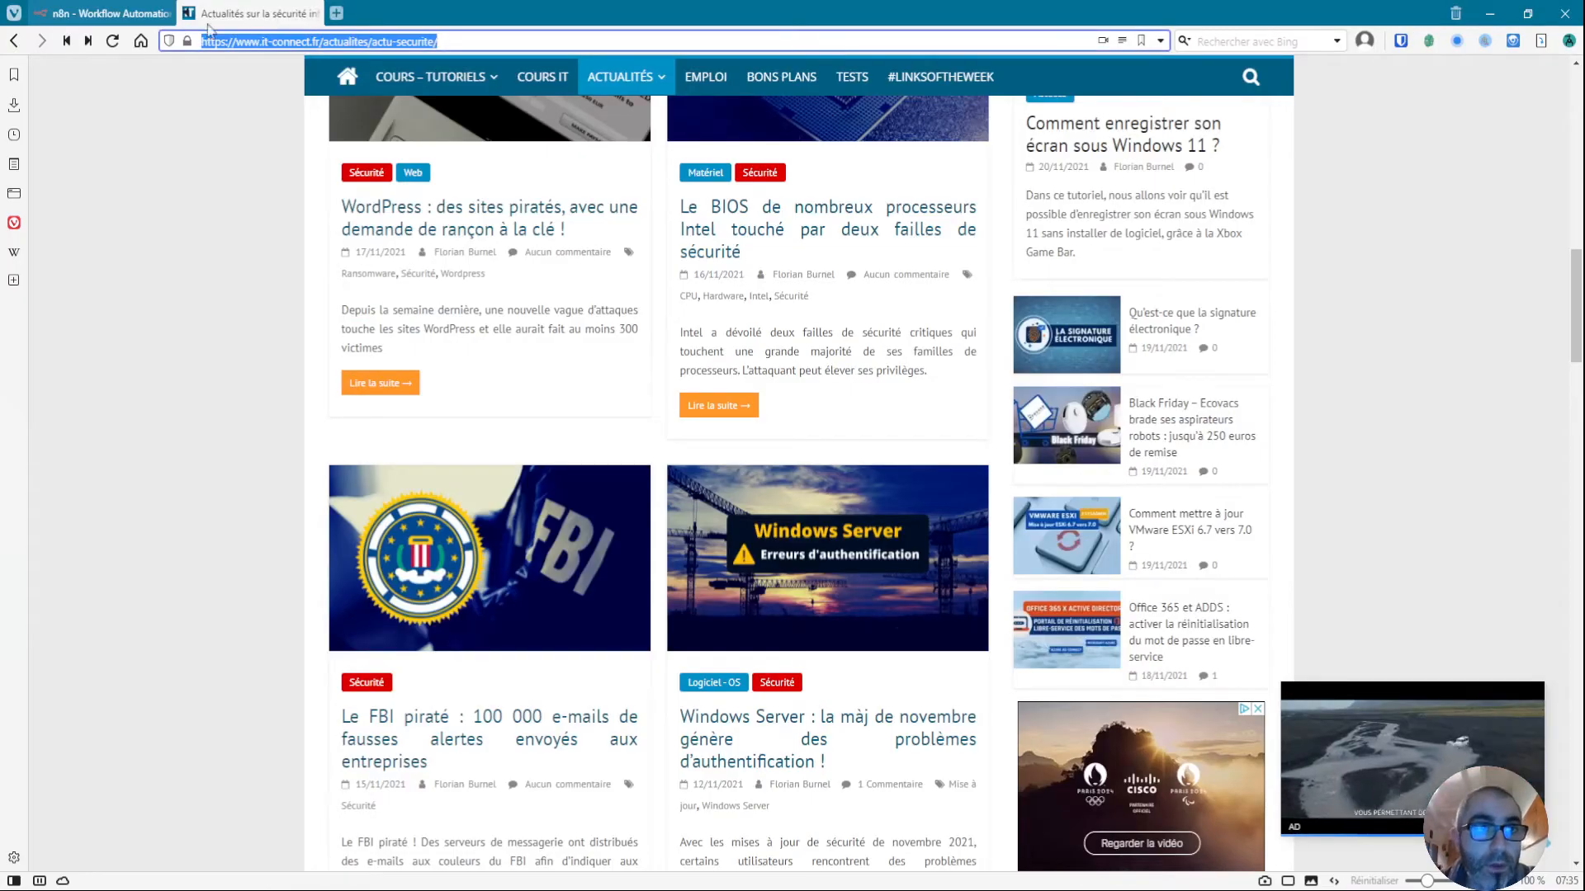
click(118, 13)
click(375, 286)
key(ctrl+v)
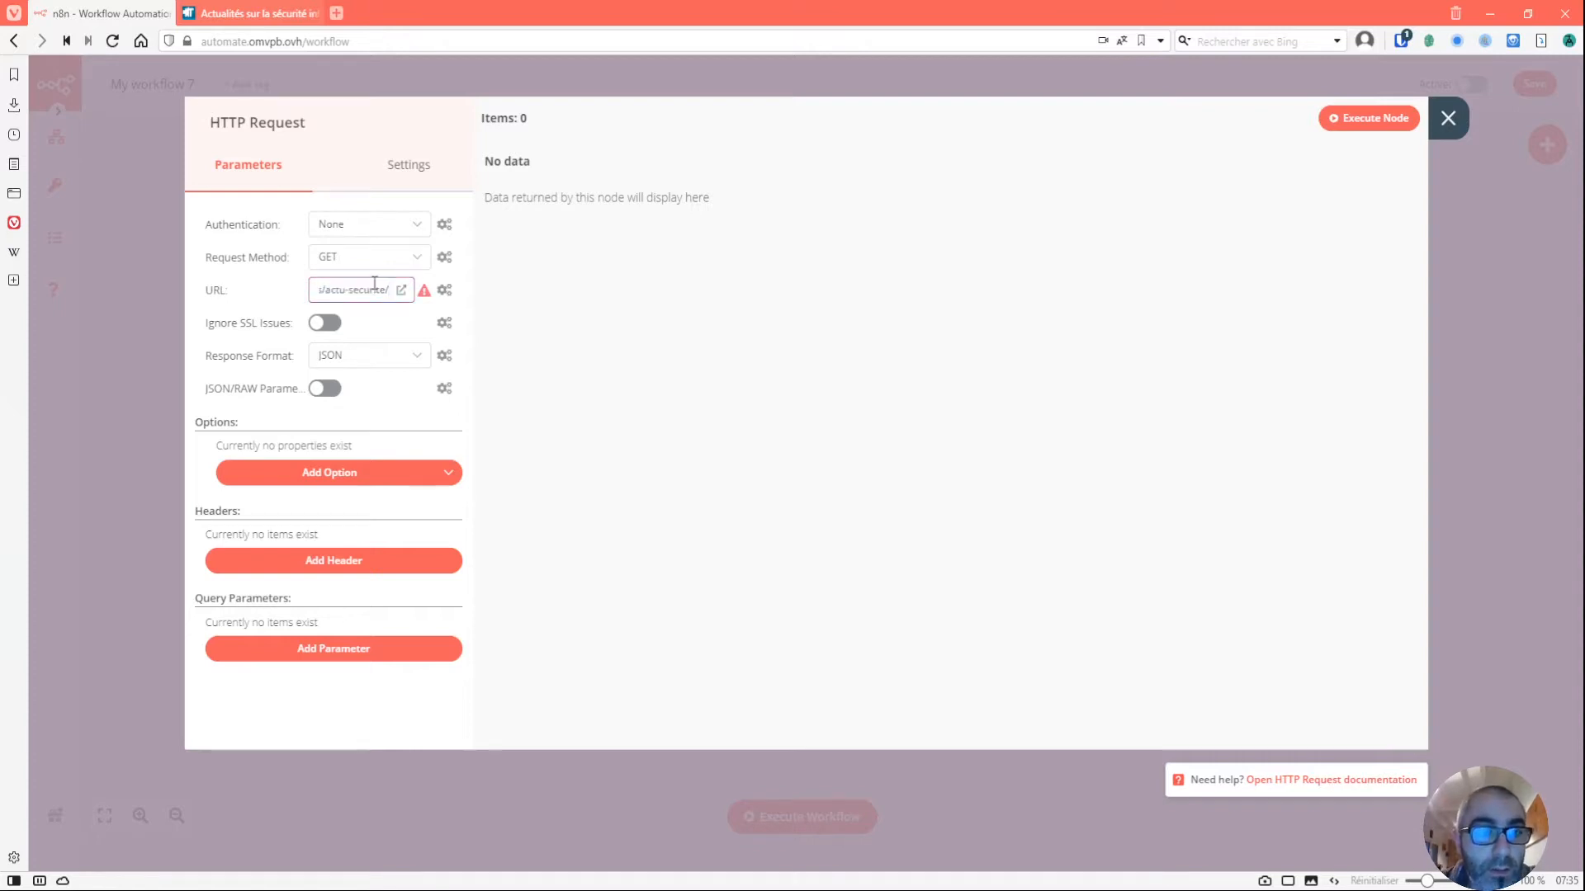
- Set the HTTP Request response format to String, then execute the node and review the returned page data
click(419, 357)
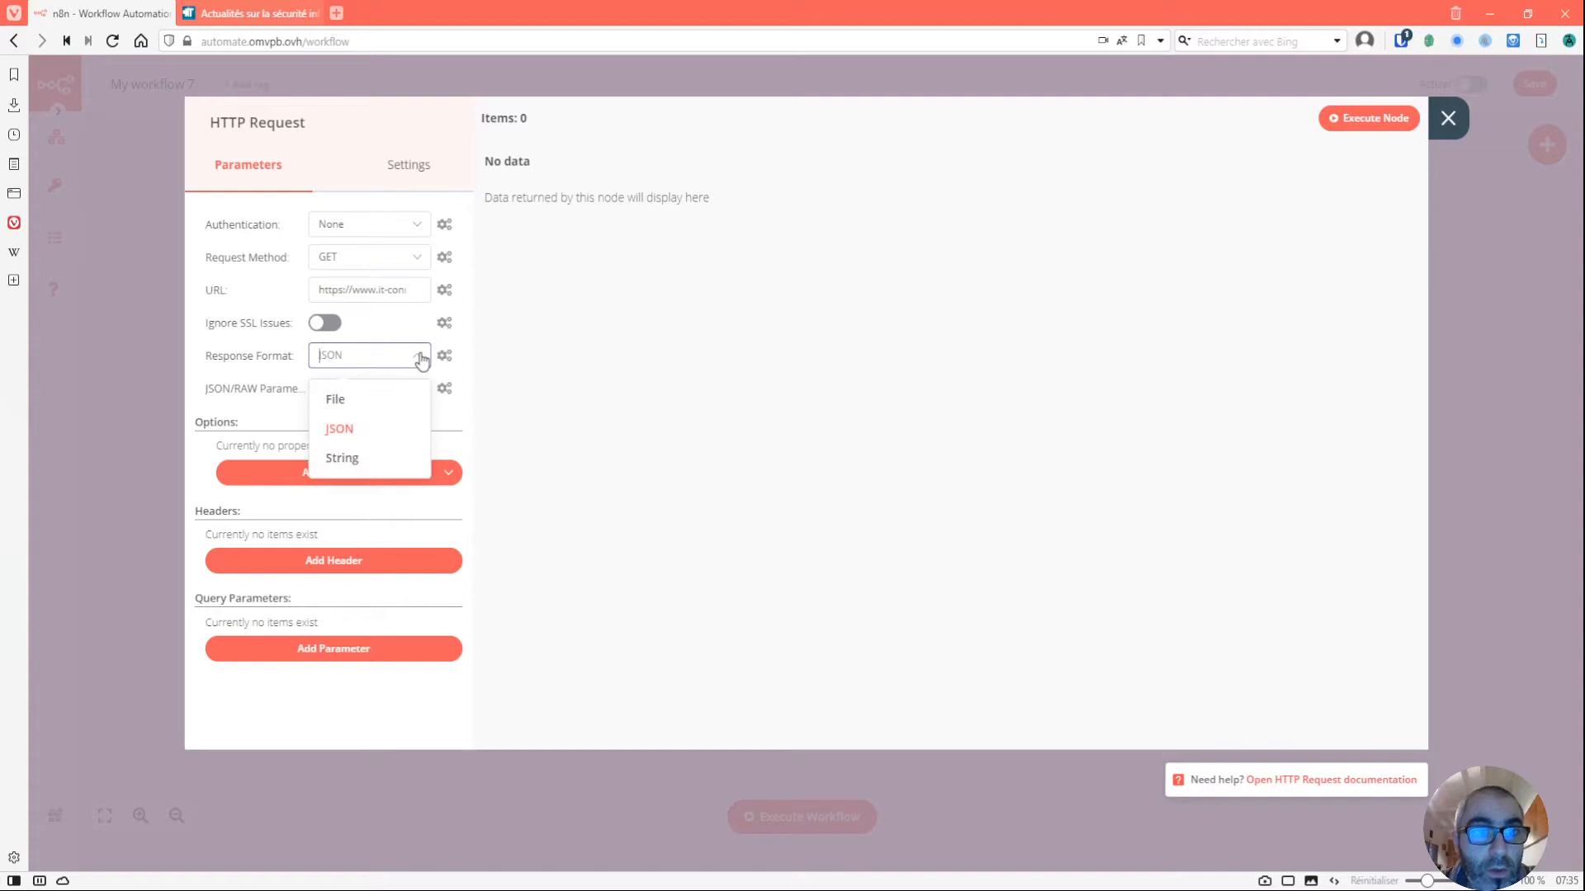
click(371, 467)
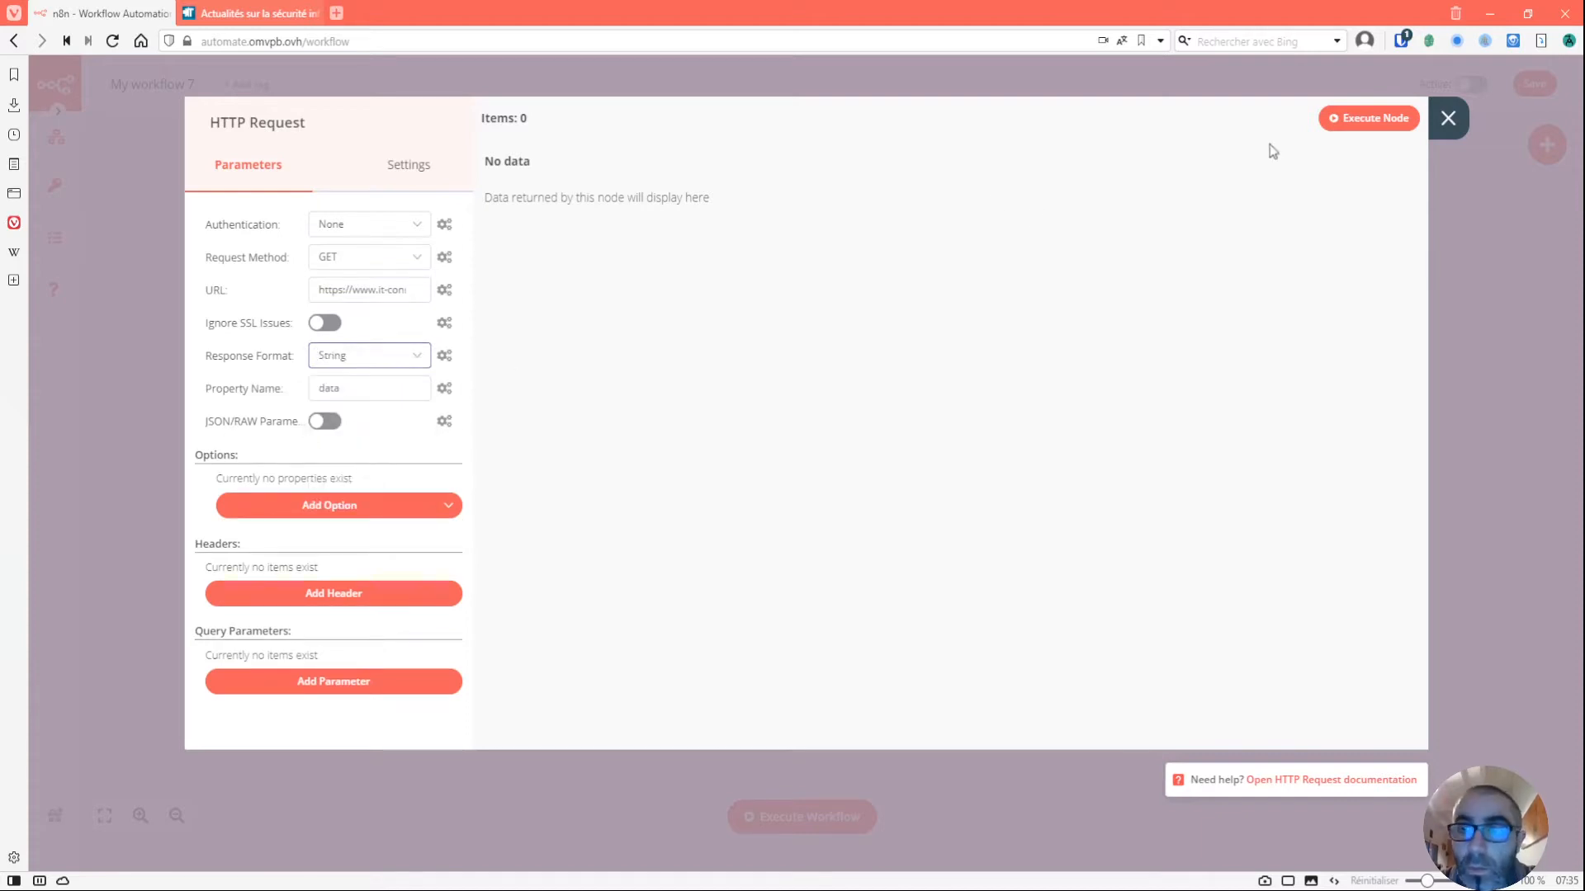
click(1365, 124)
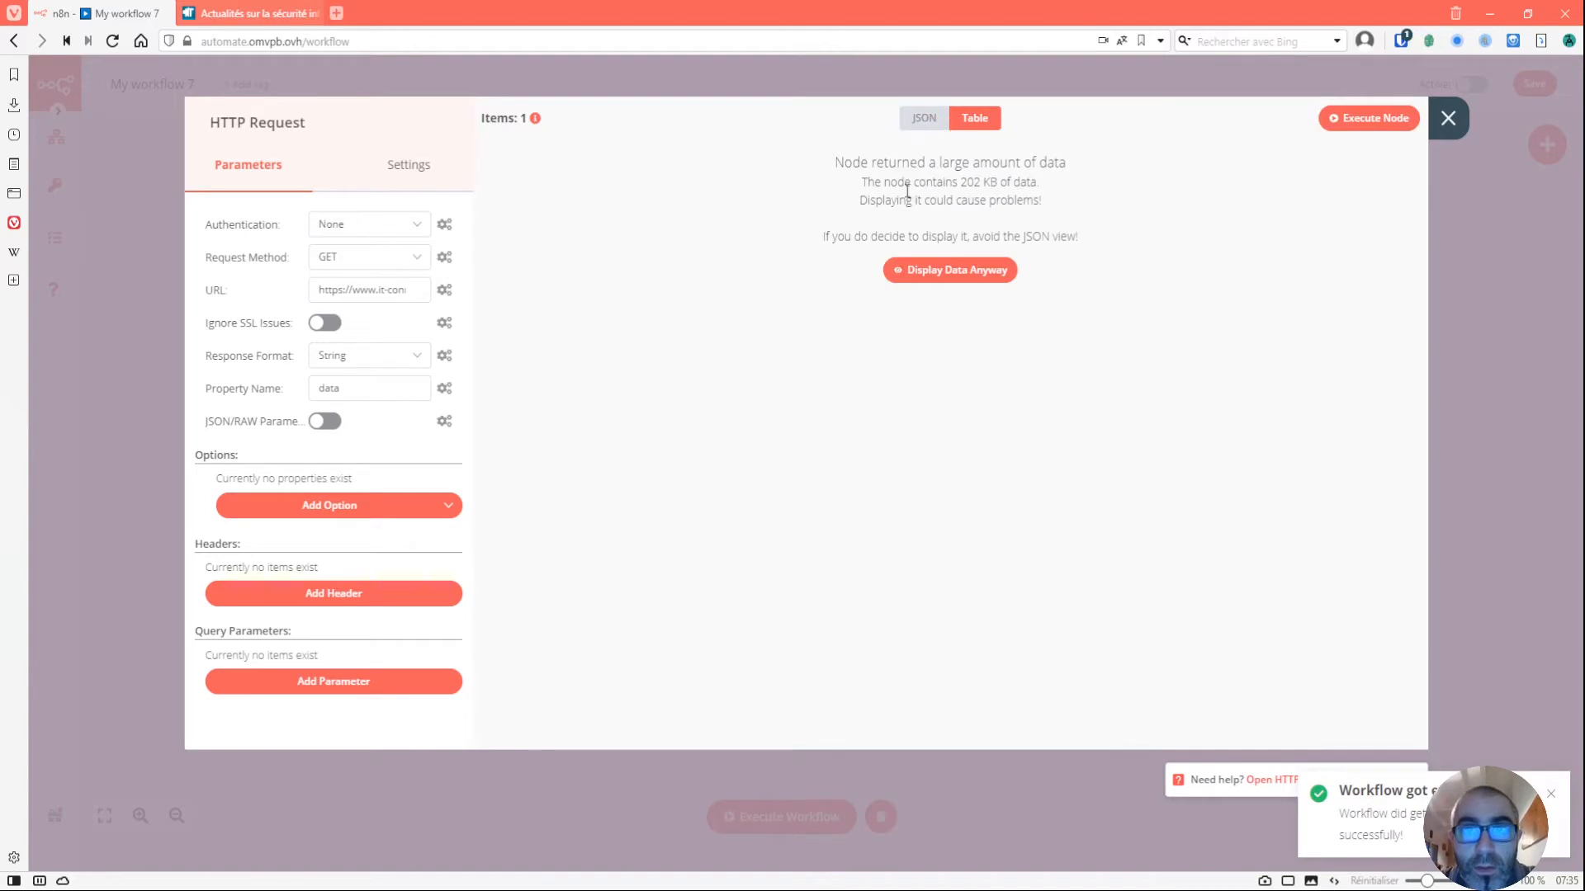
click(952, 272)
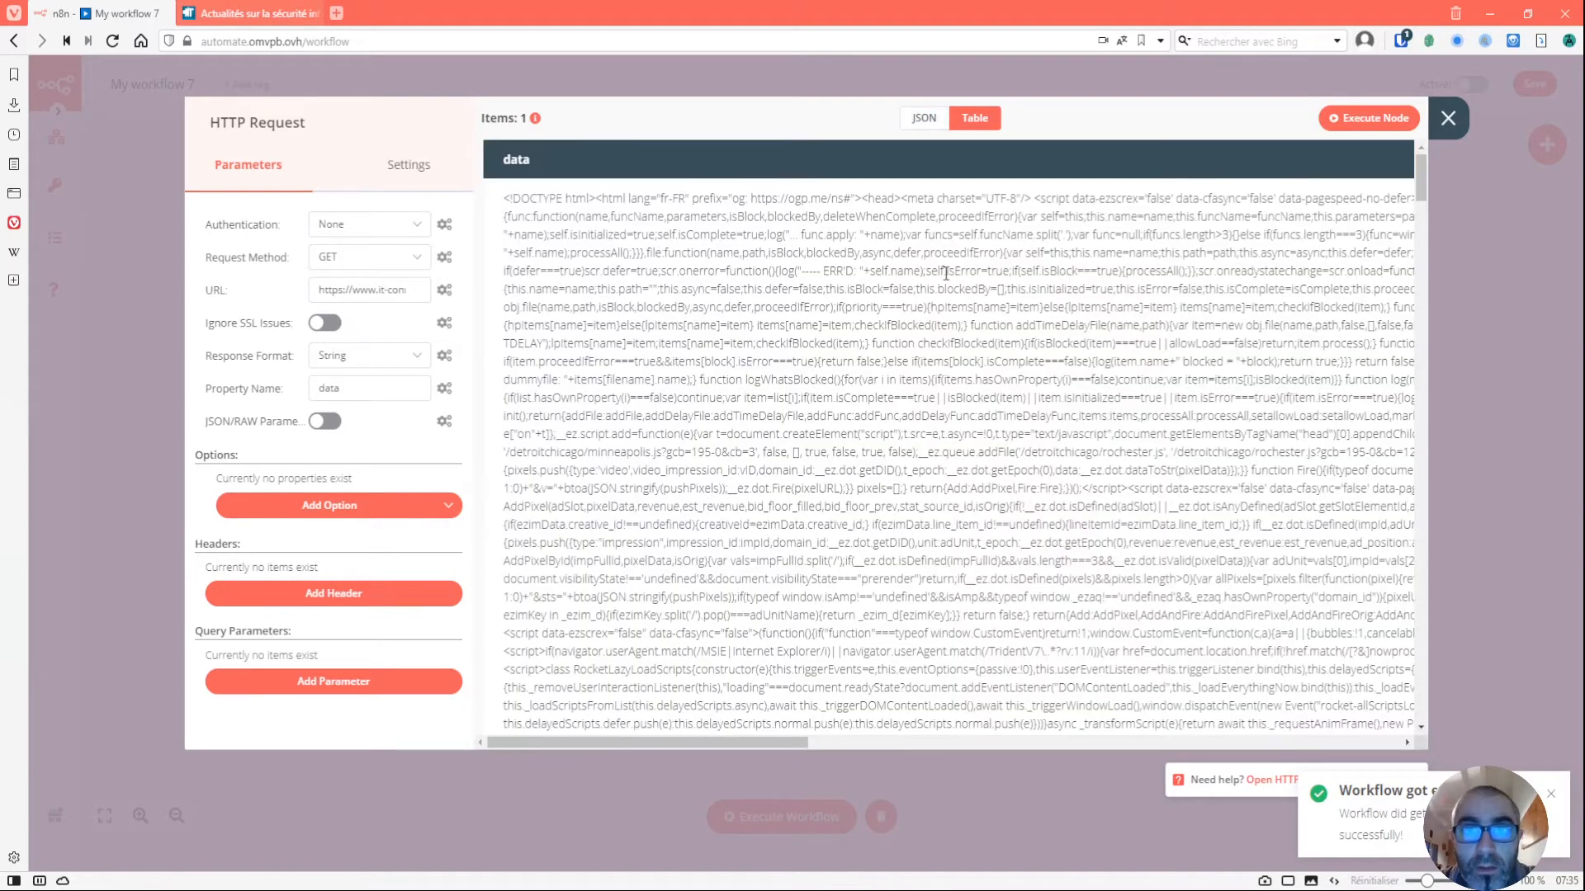
scroll(728, 318, down, 5)
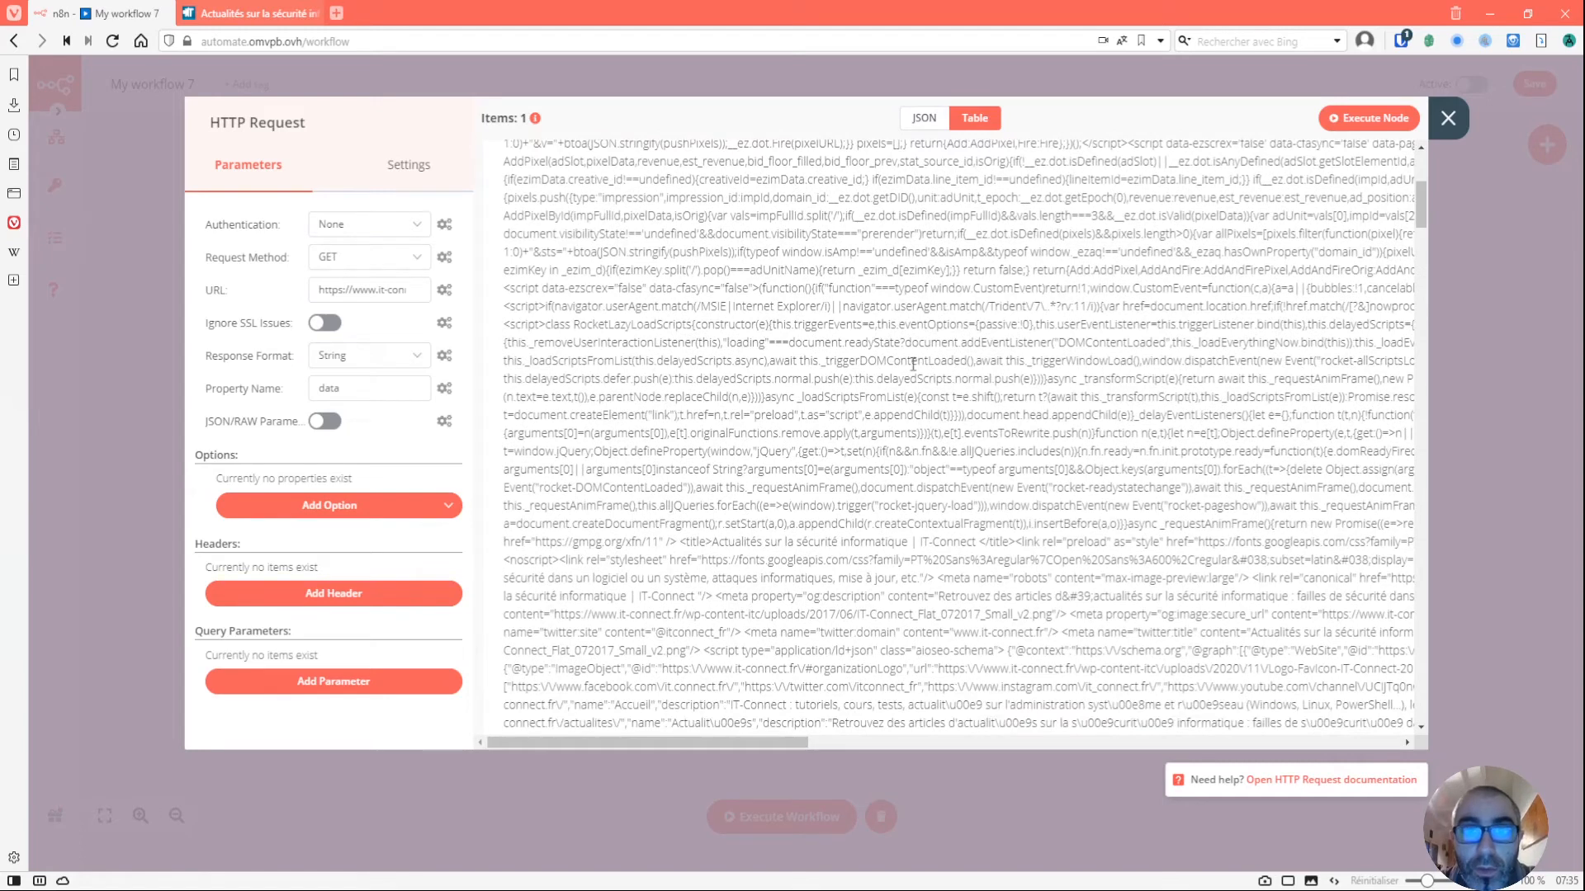
scroll(930, 395, down, 15)
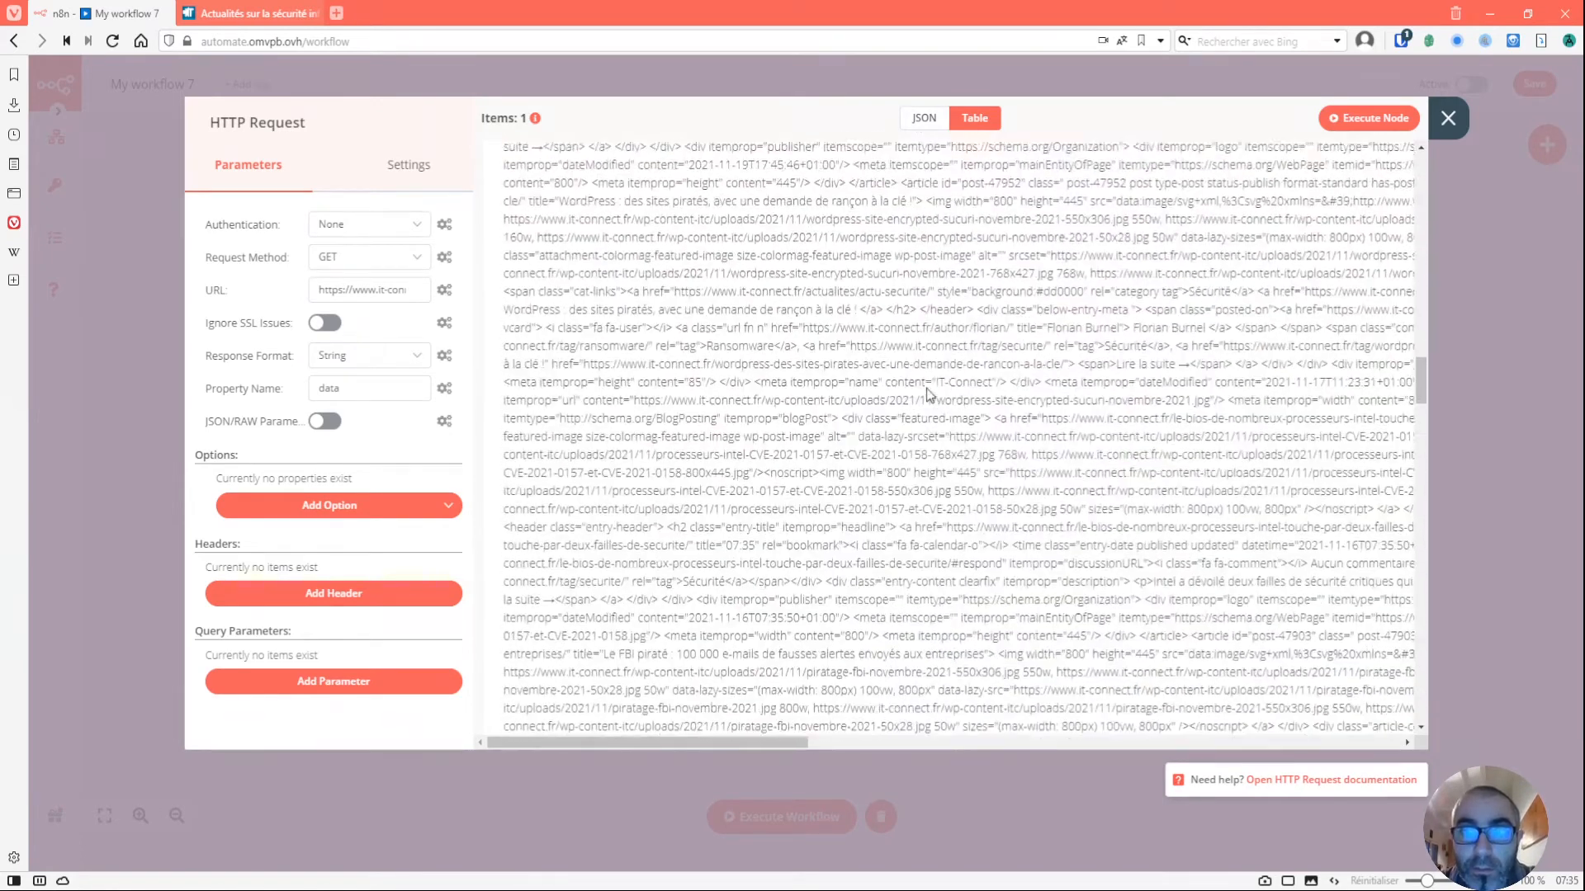
click(1461, 131)
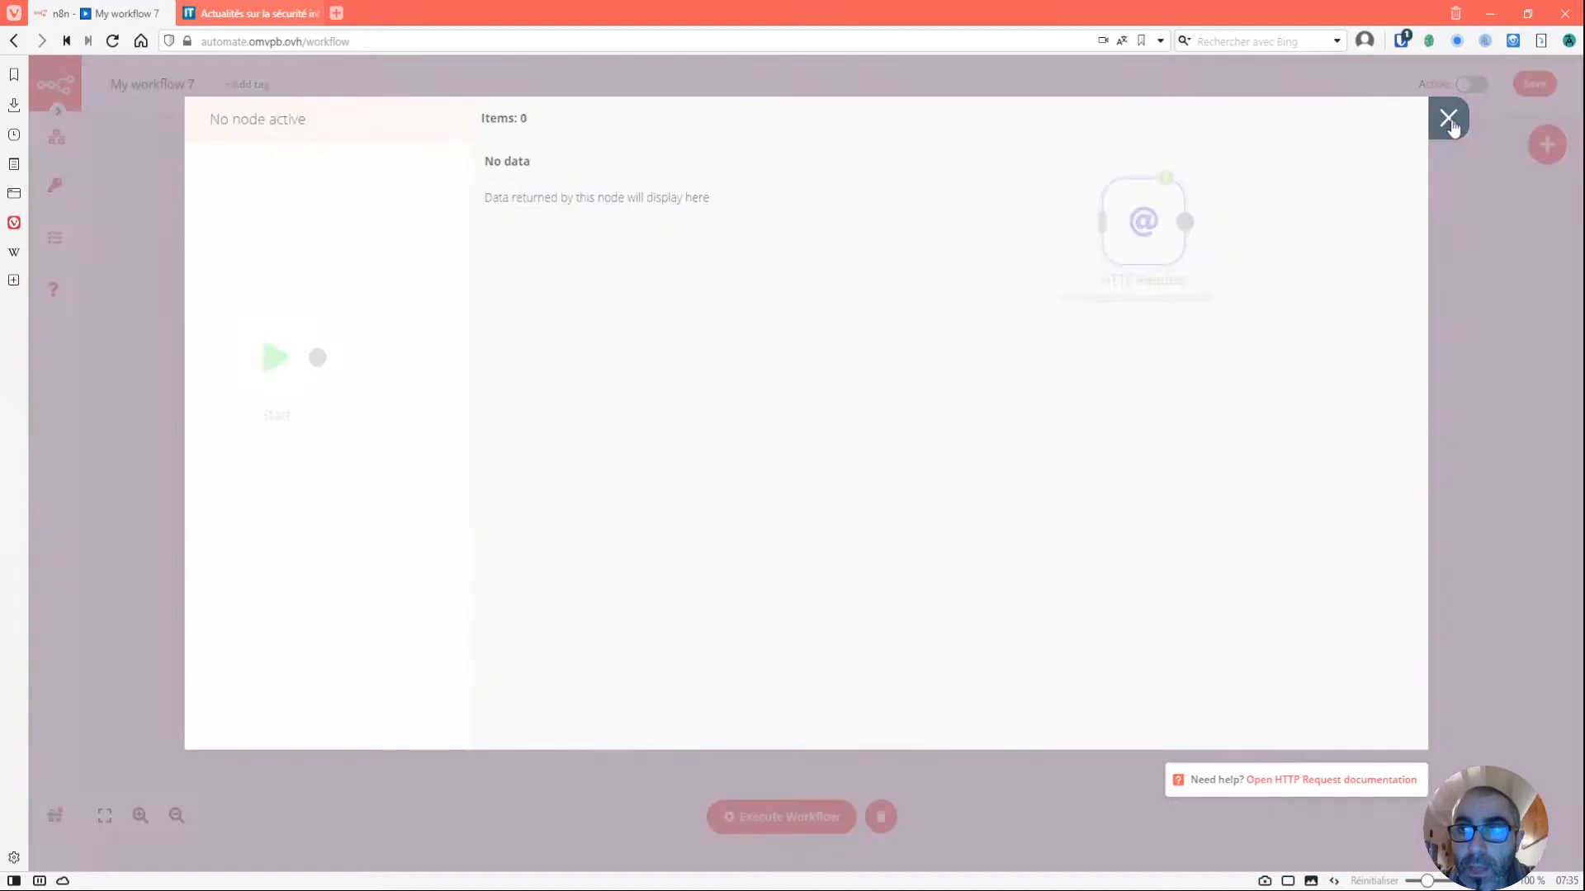
- Move the HTTP Request node closer to the Start node and add an HTML Extract node after it
drag(908, 281, 570, 357)
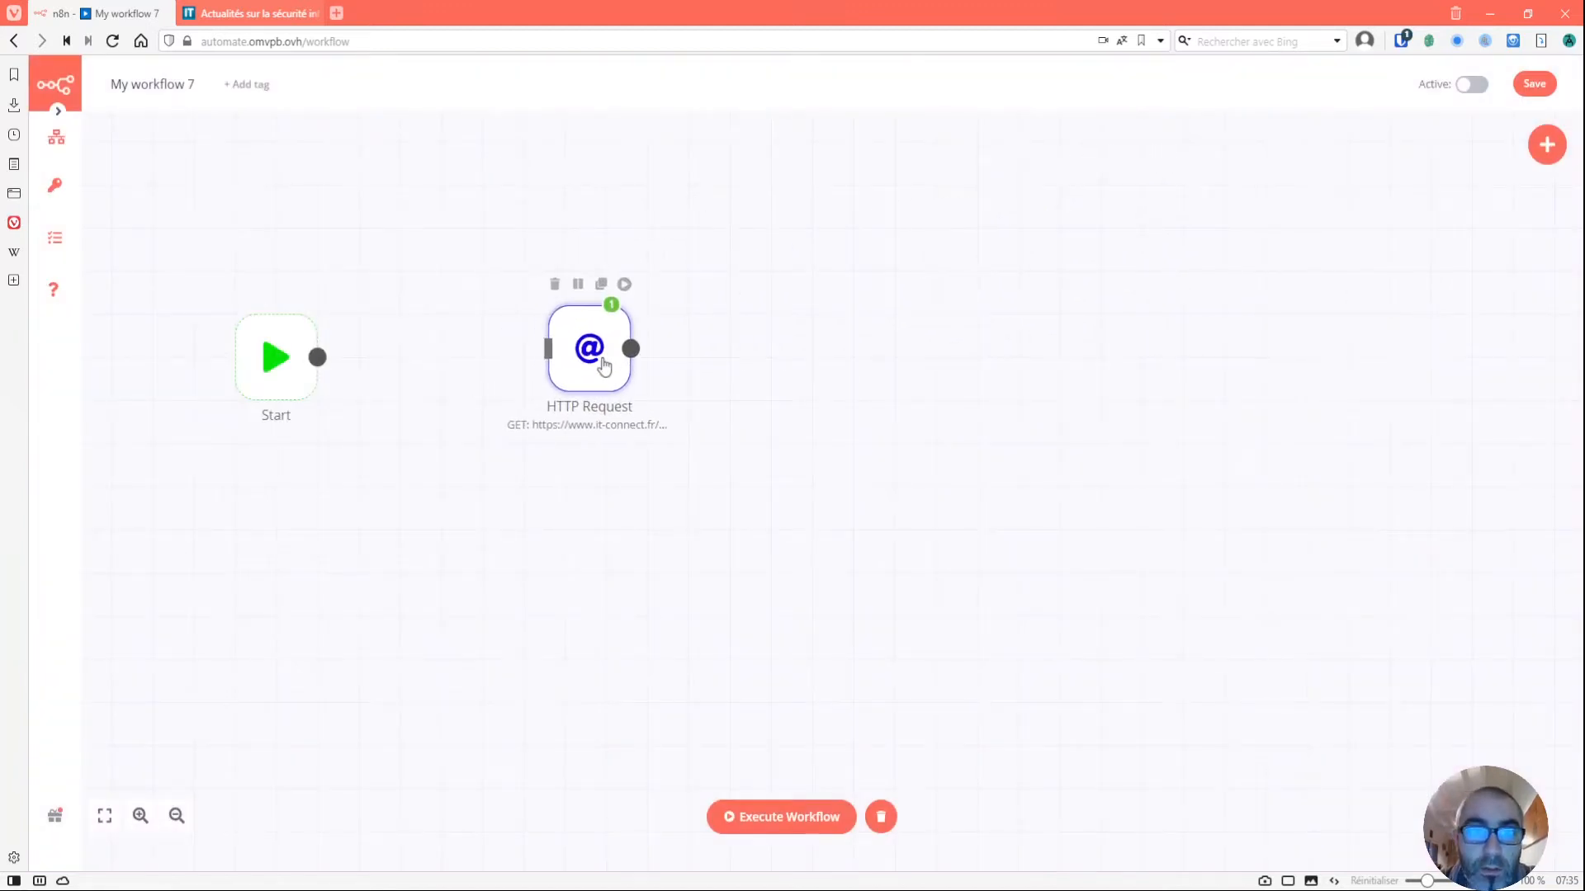
click(1547, 145)
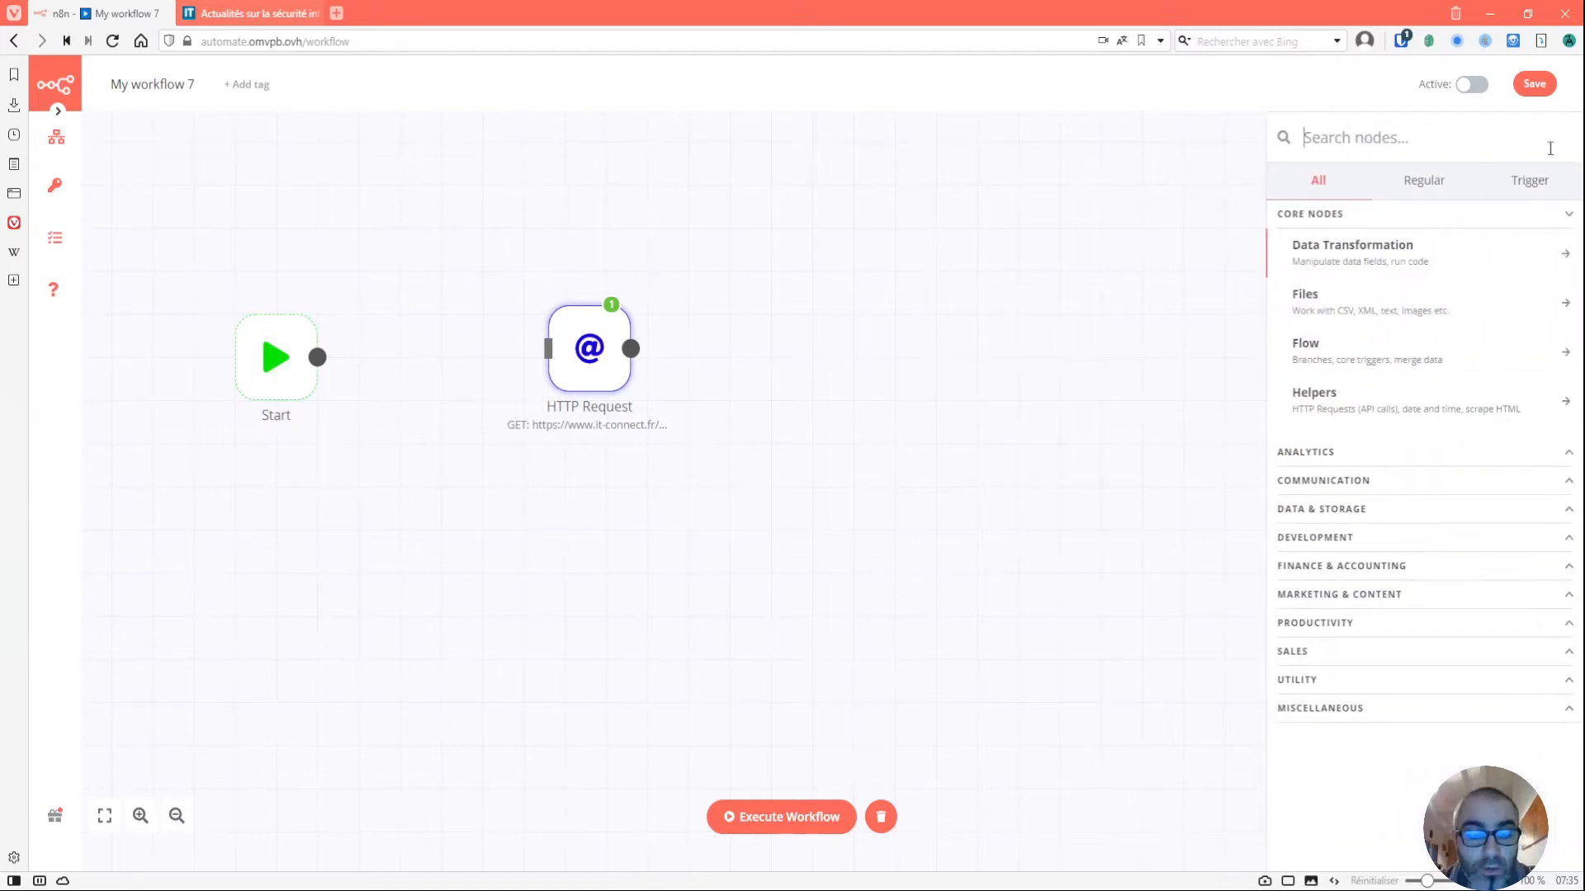
text(extr)
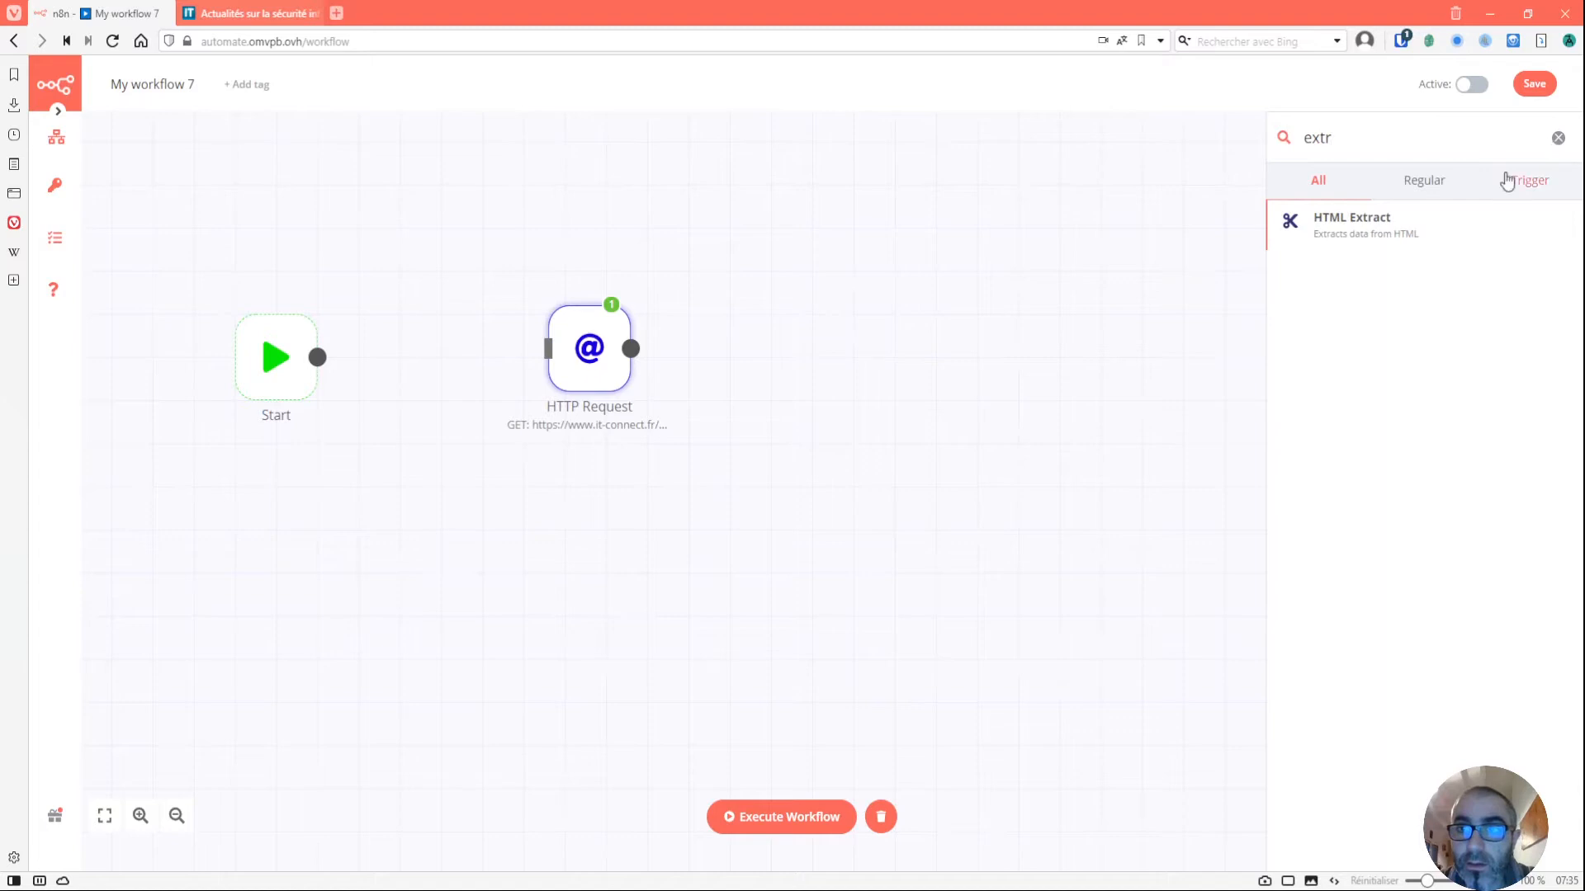
click(1339, 239)
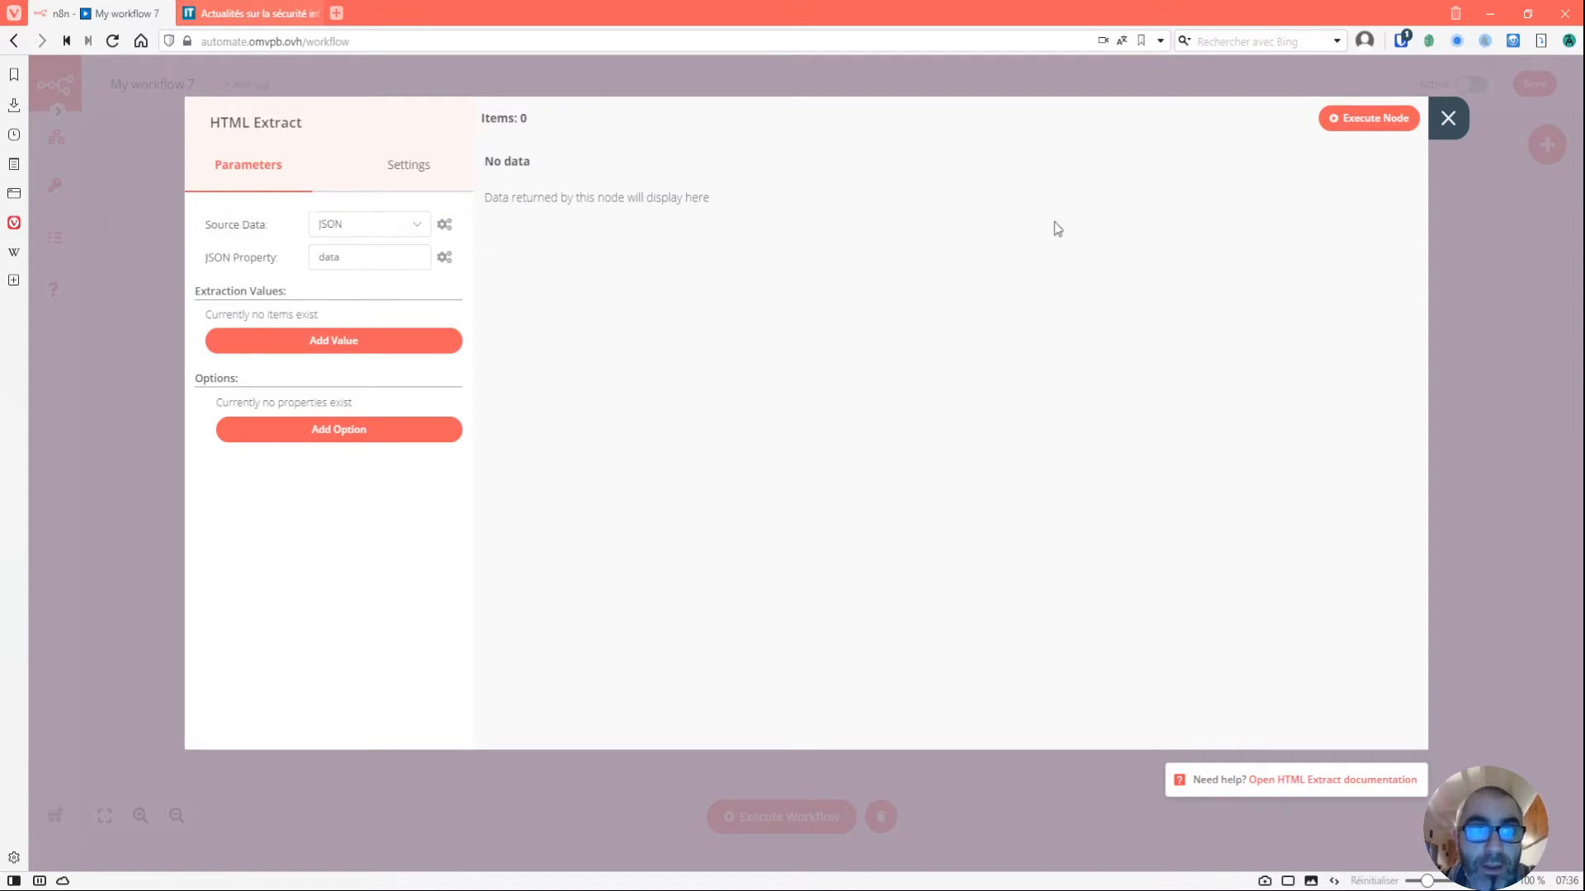
- Compare the HTML Extract node's JSON property with the HTTP Request node's response property name
double_click(330, 257)
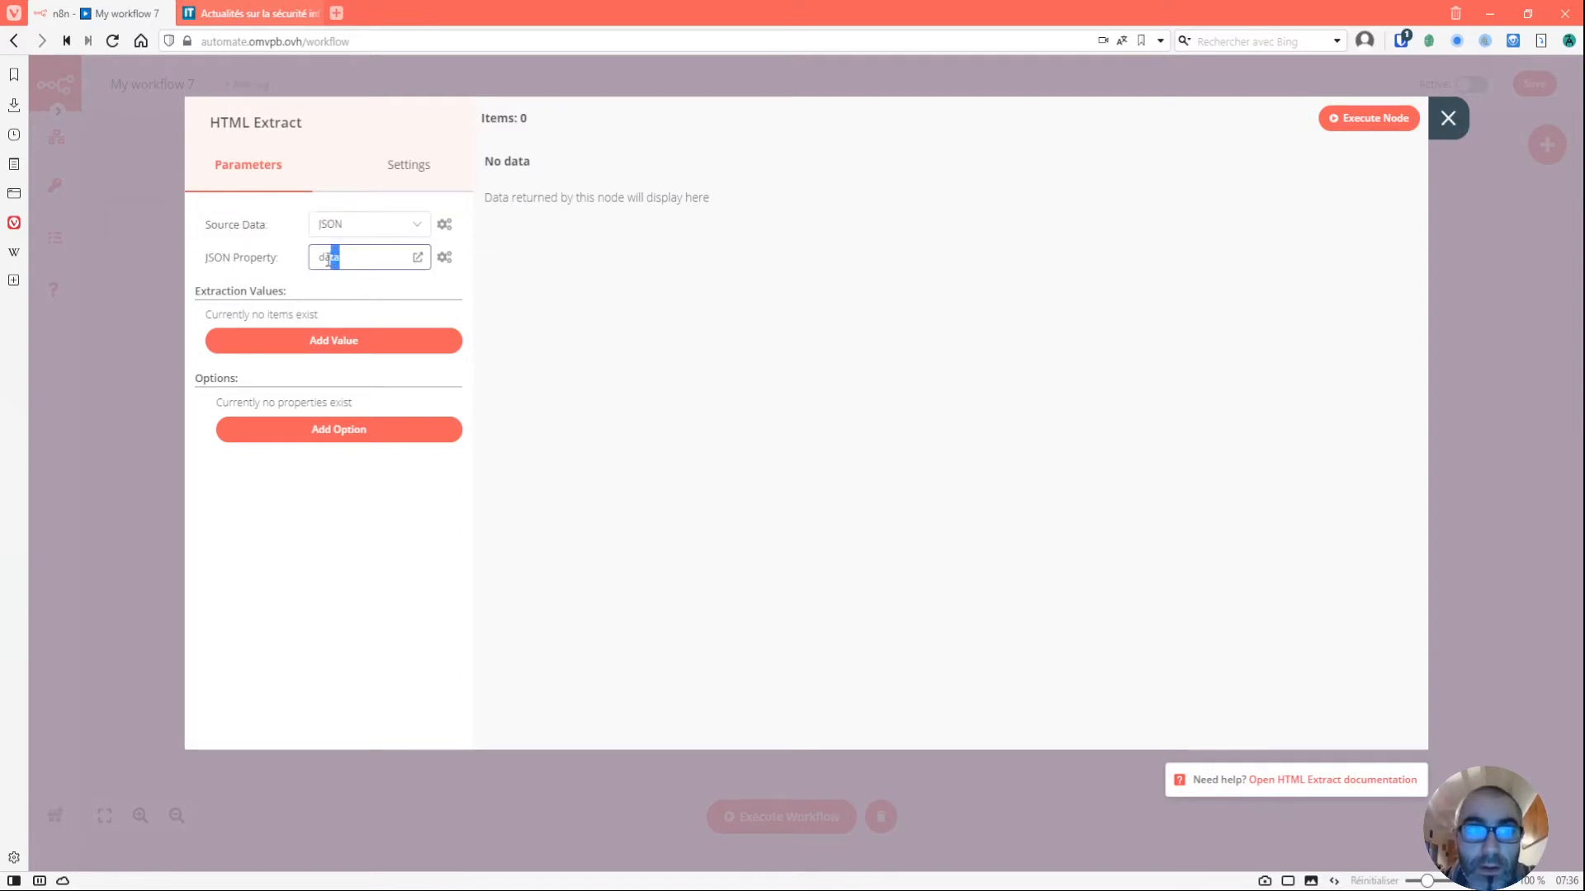
click(1436, 114)
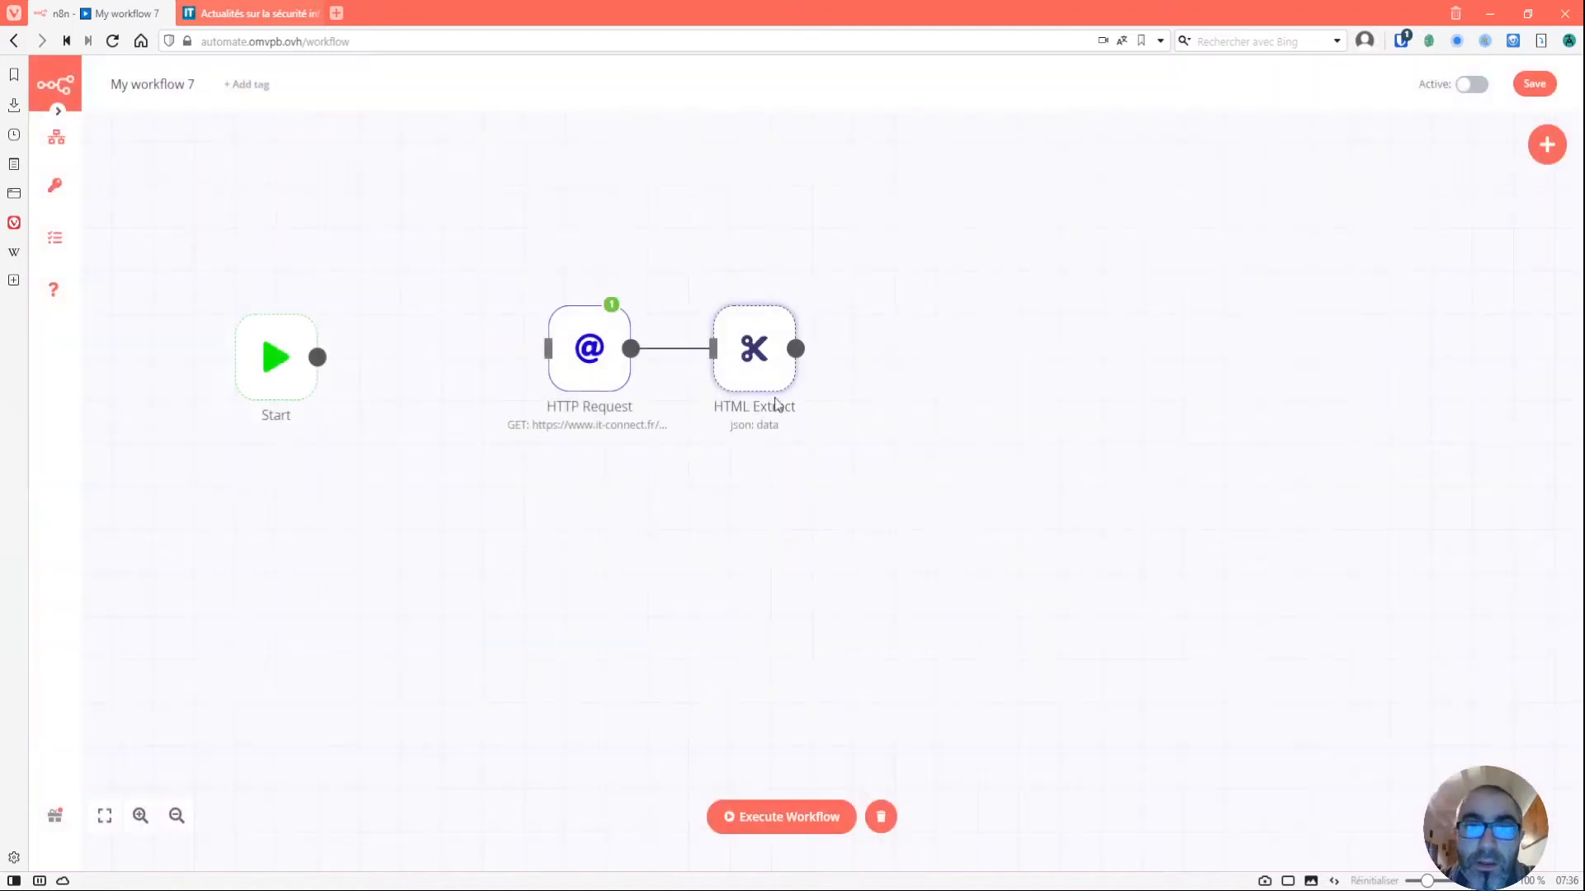
double_click(584, 382)
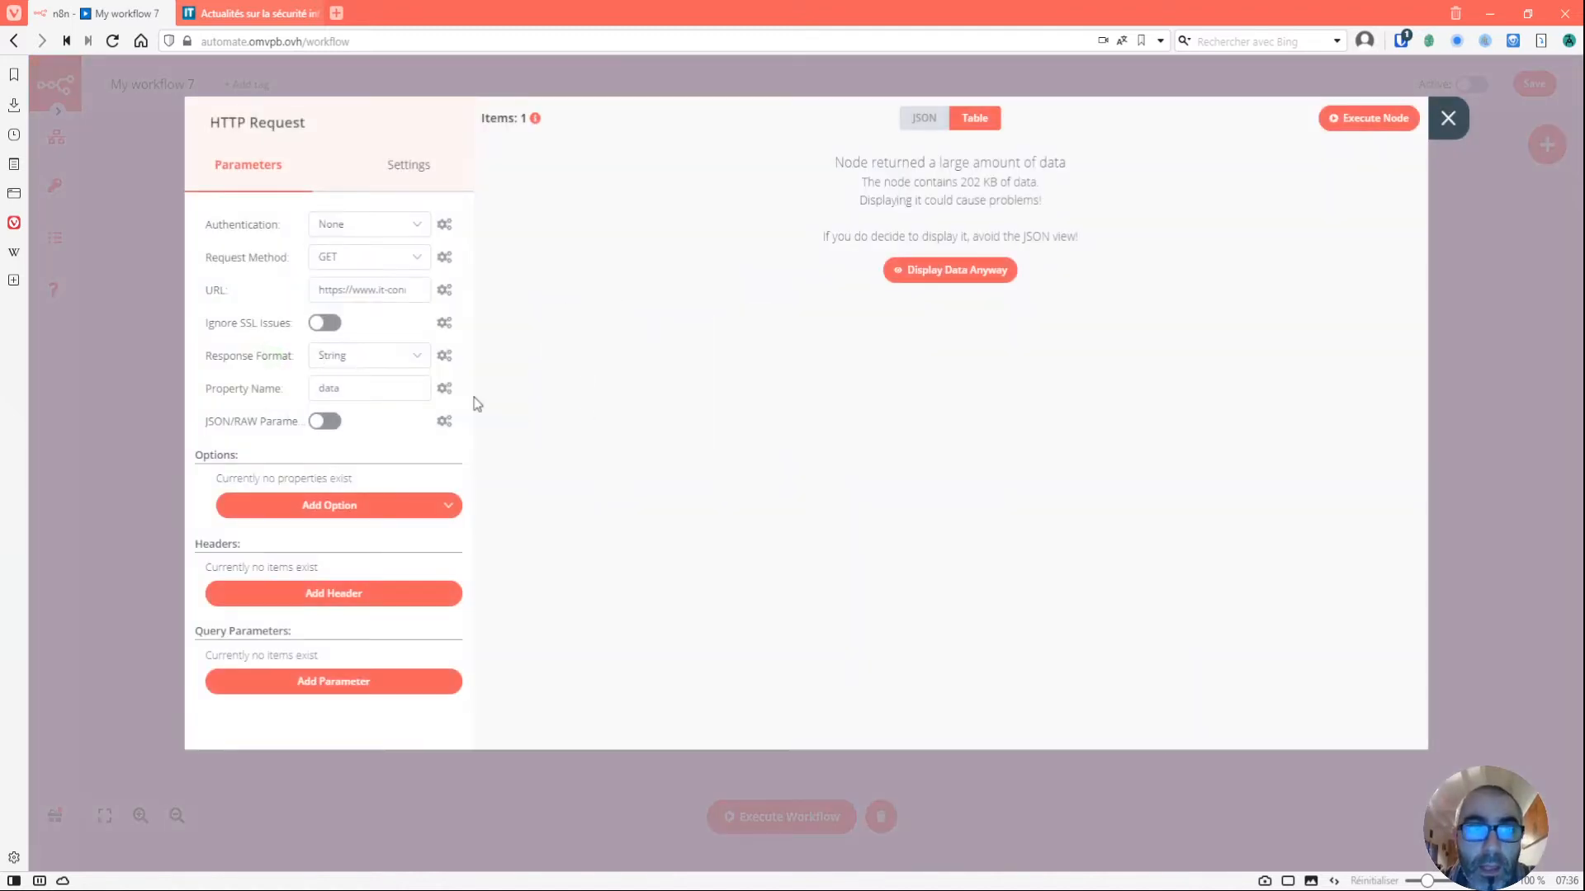
double_click(322, 387)
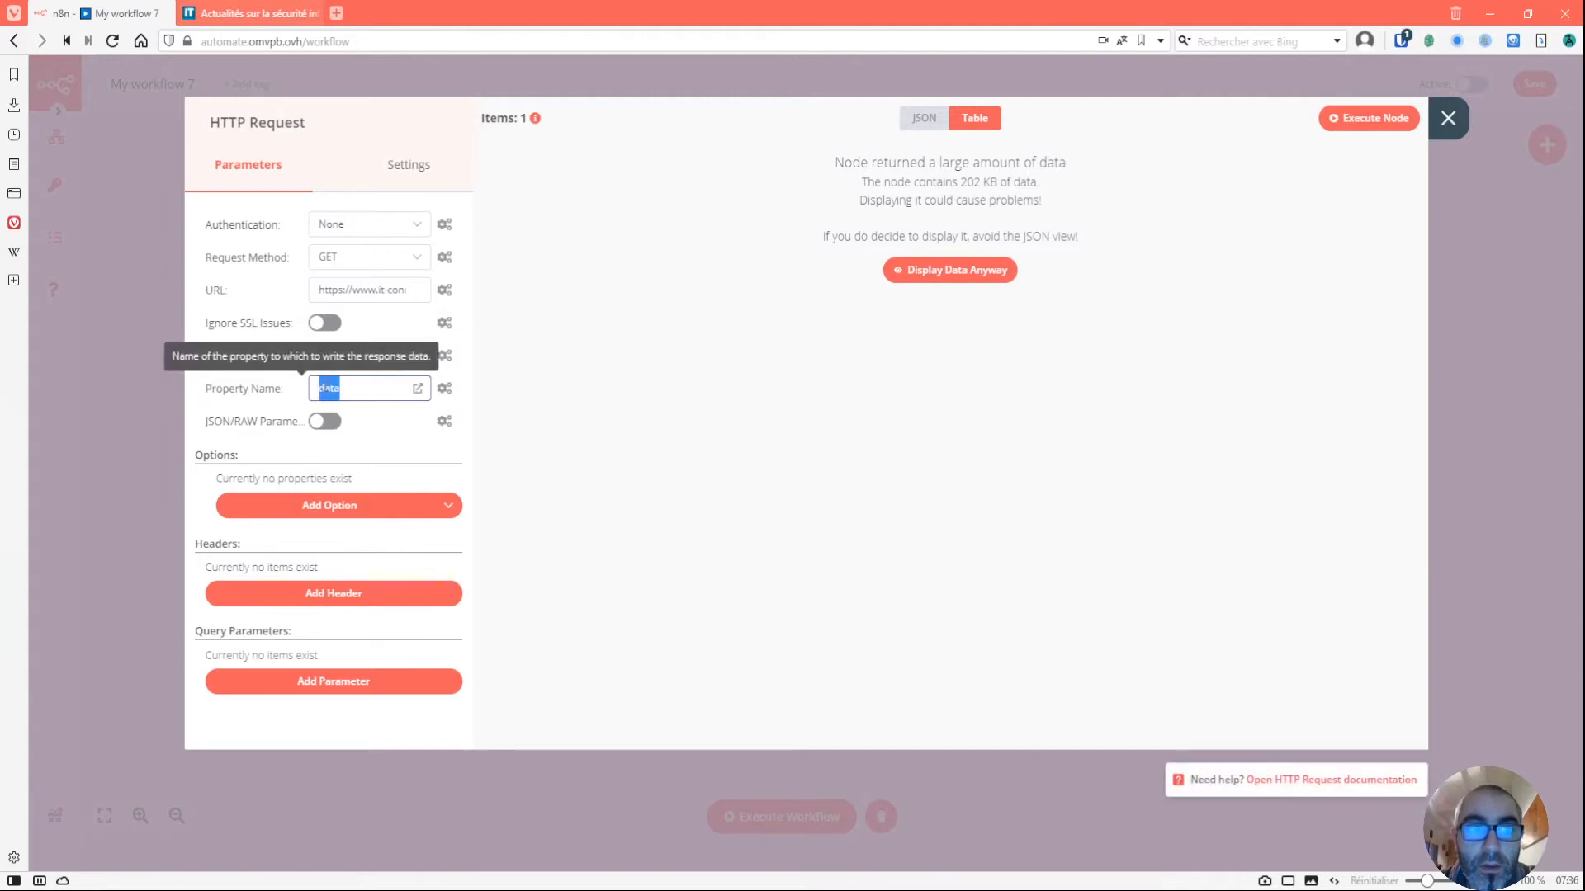
click(355, 391)
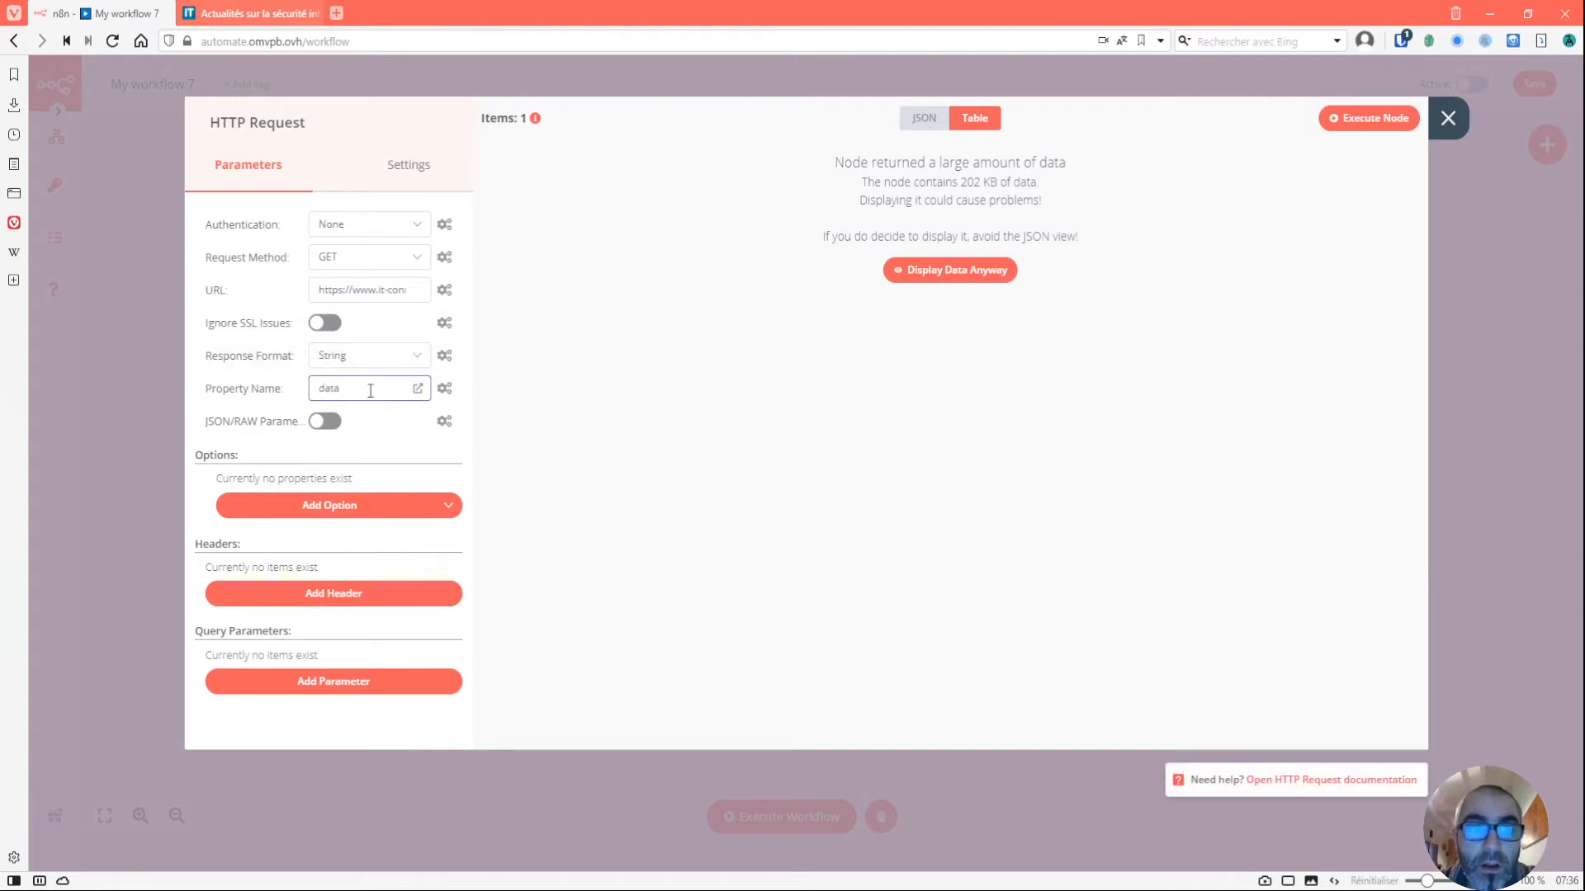
click(1448, 118)
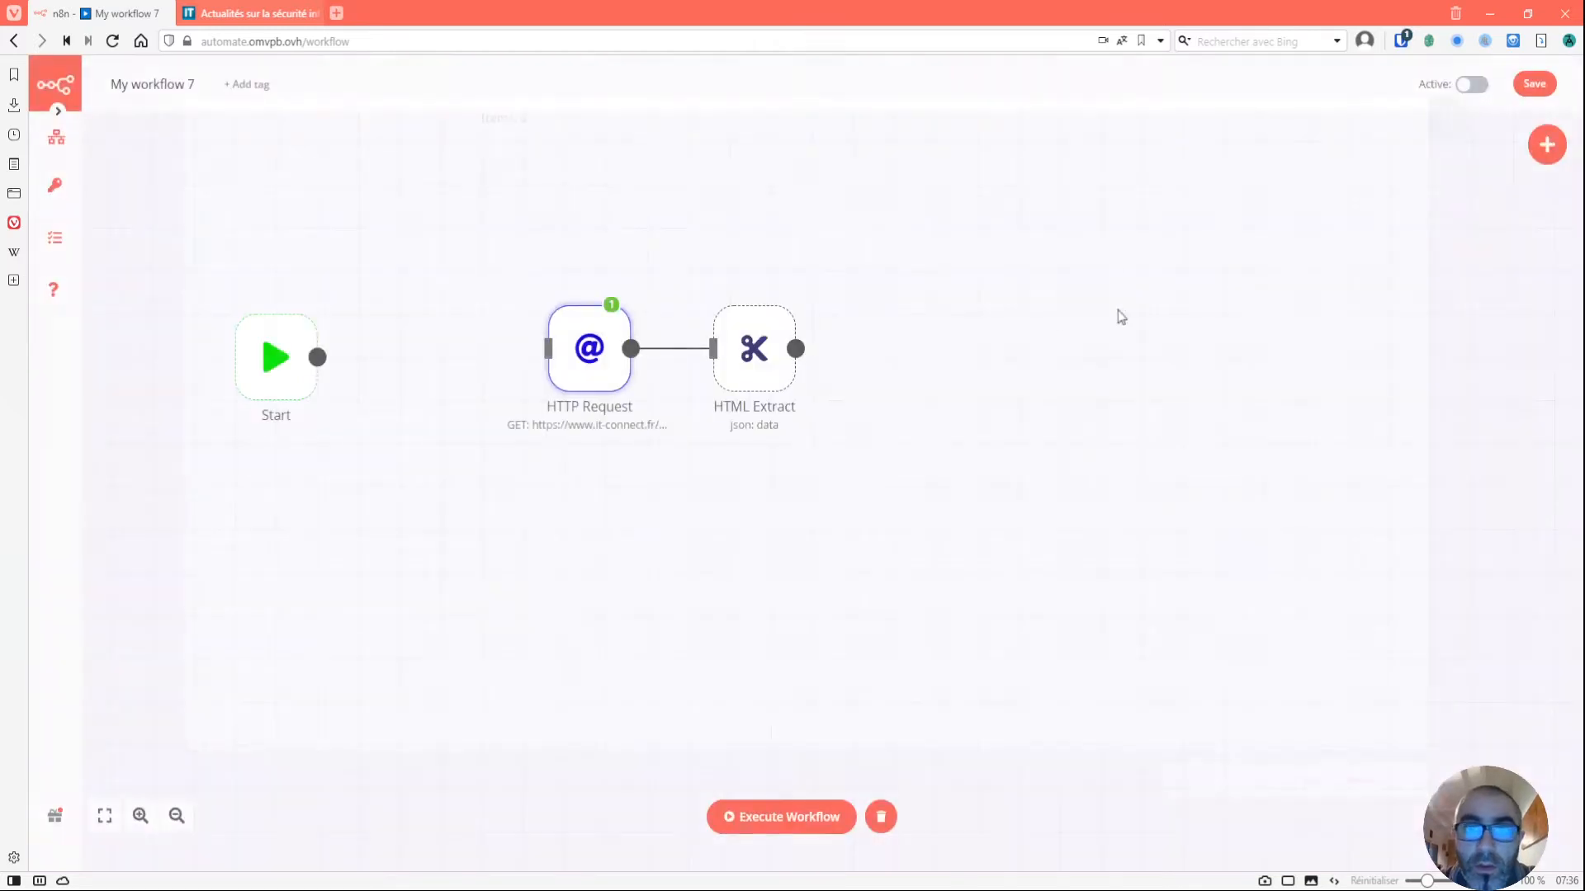
double_click(756, 357)
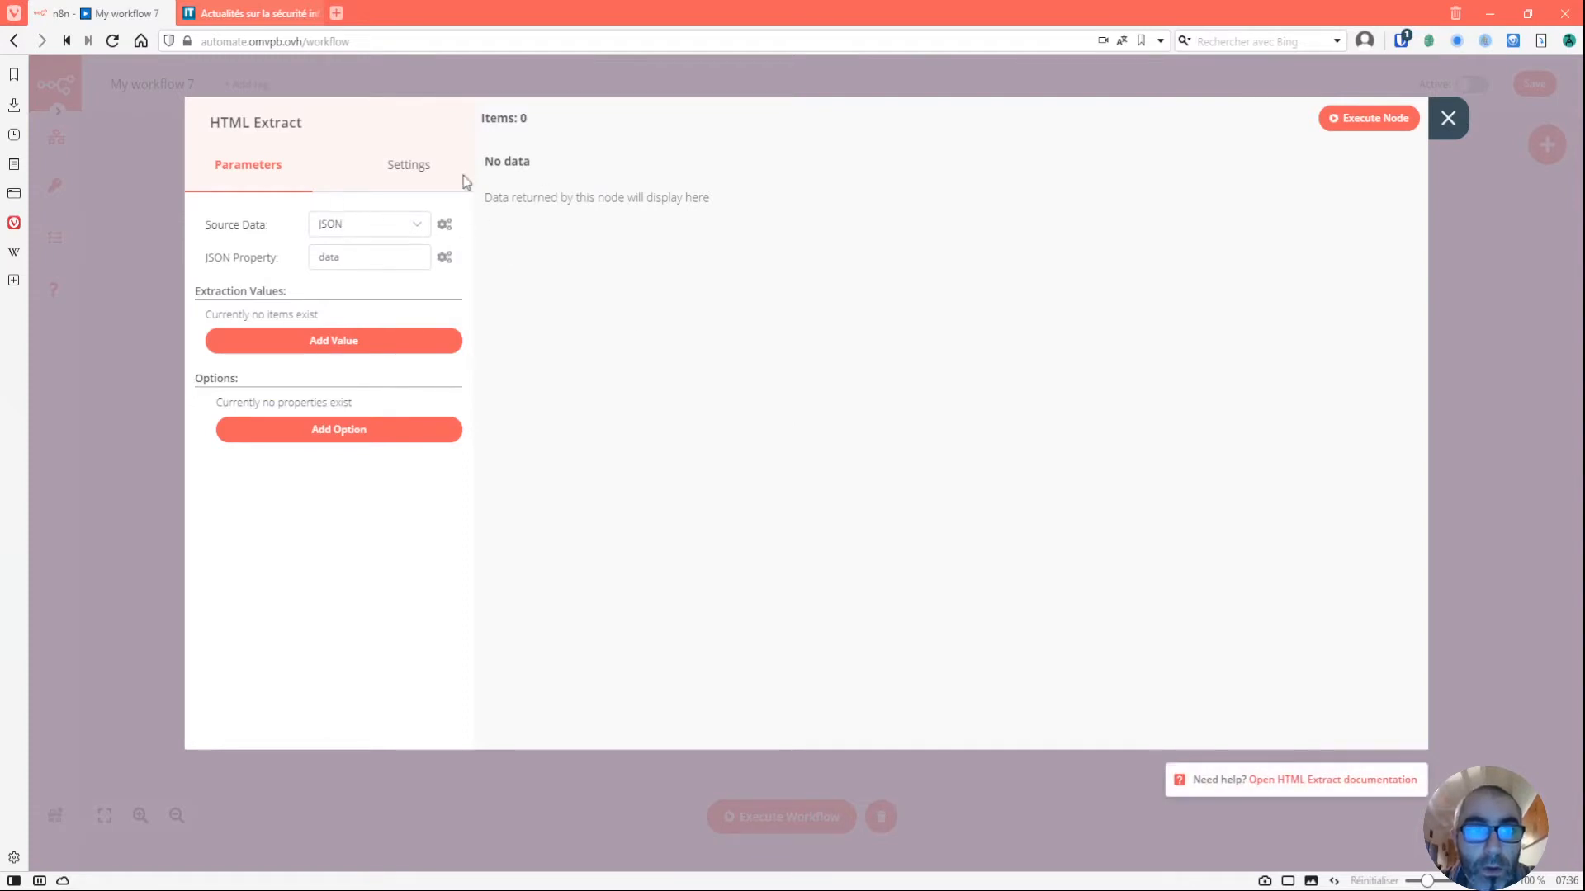
click(1450, 119)
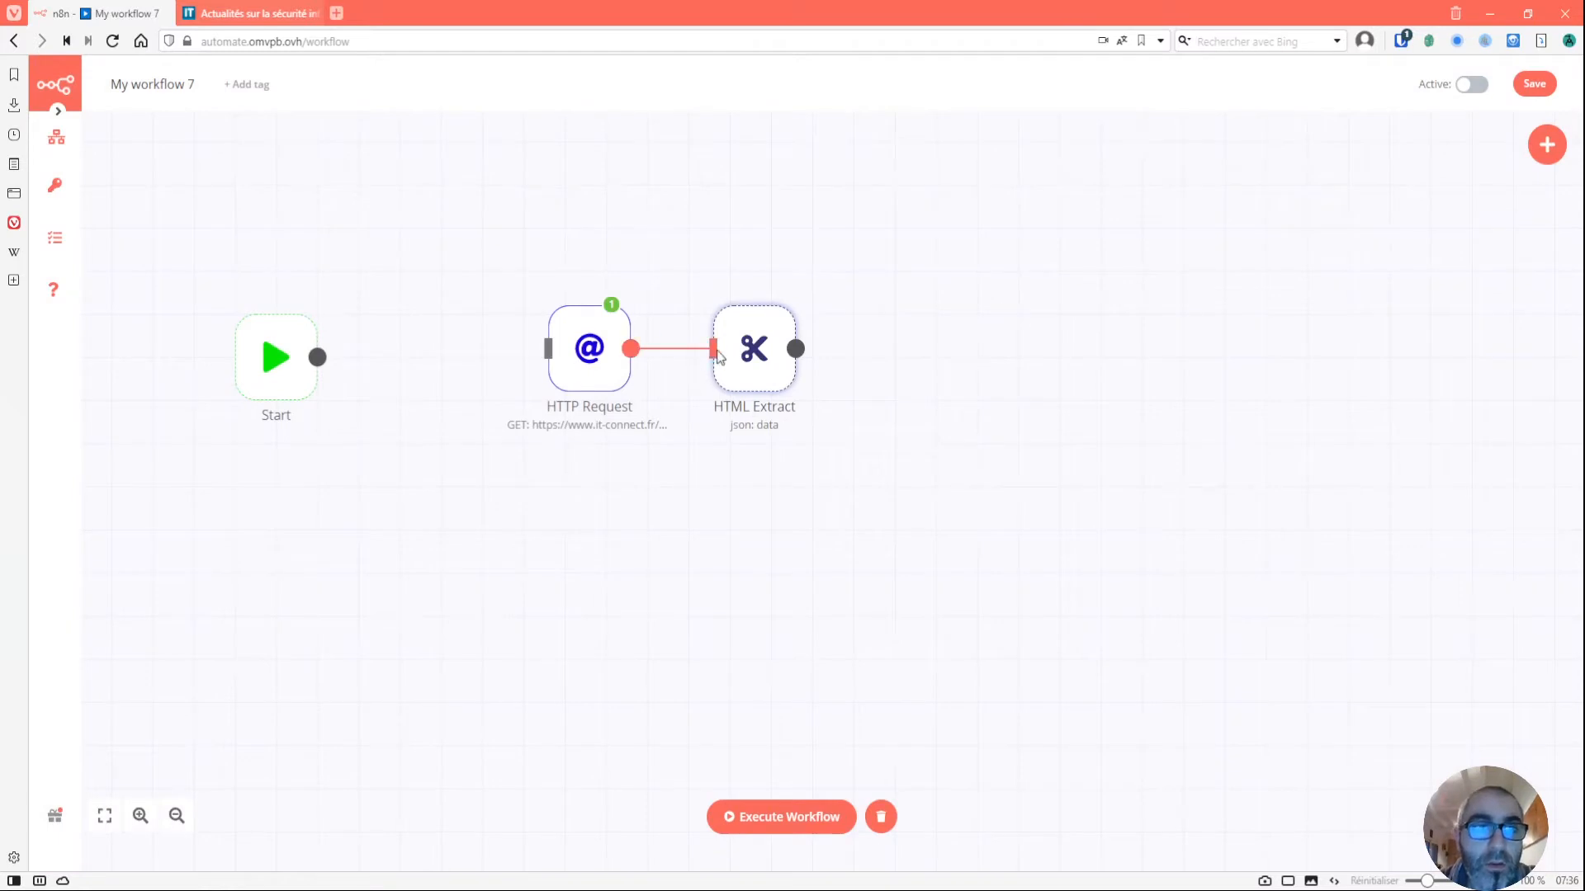
- Inspect the HTML of the WordPress and Intel BIOS article titles on the IT-Connect page, examining their header and heading elements
click(252, 13)
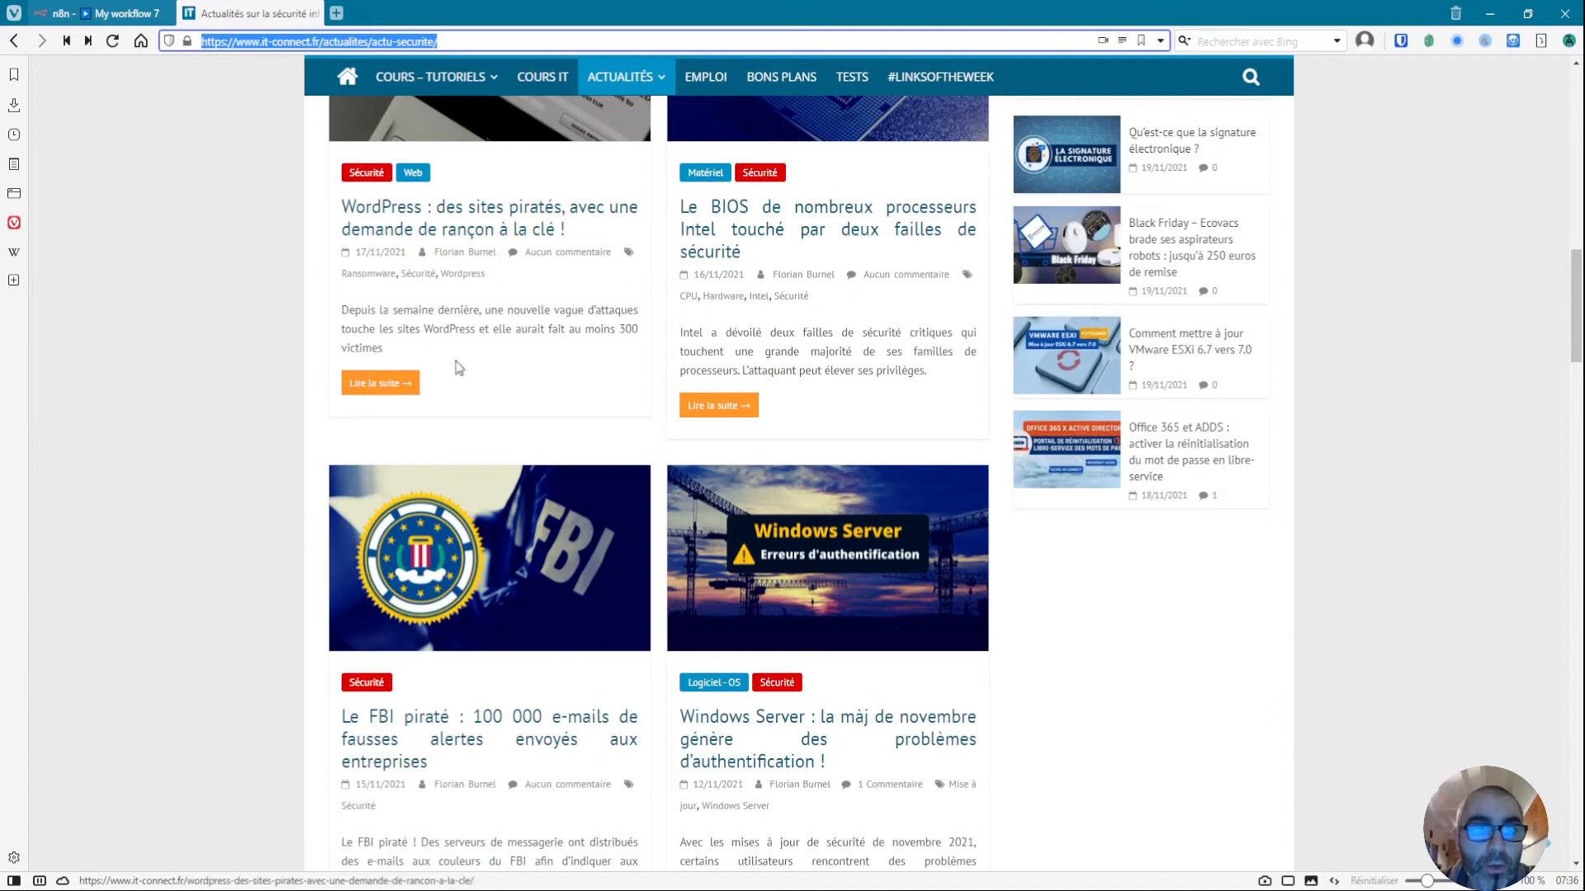
scroll(483, 402, up, 1)
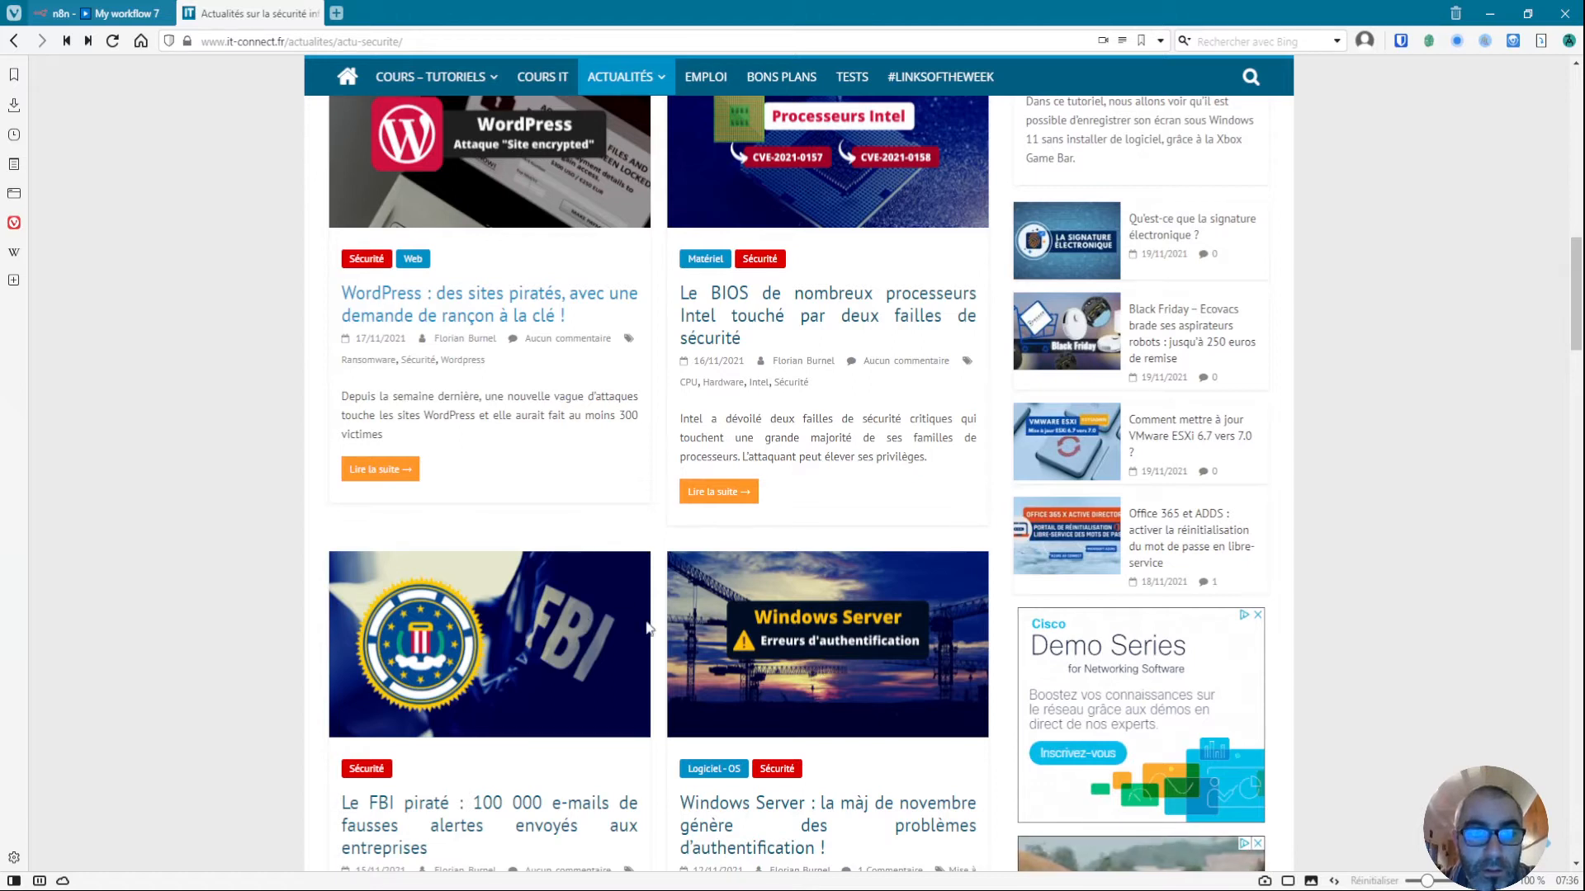
click(818, 665)
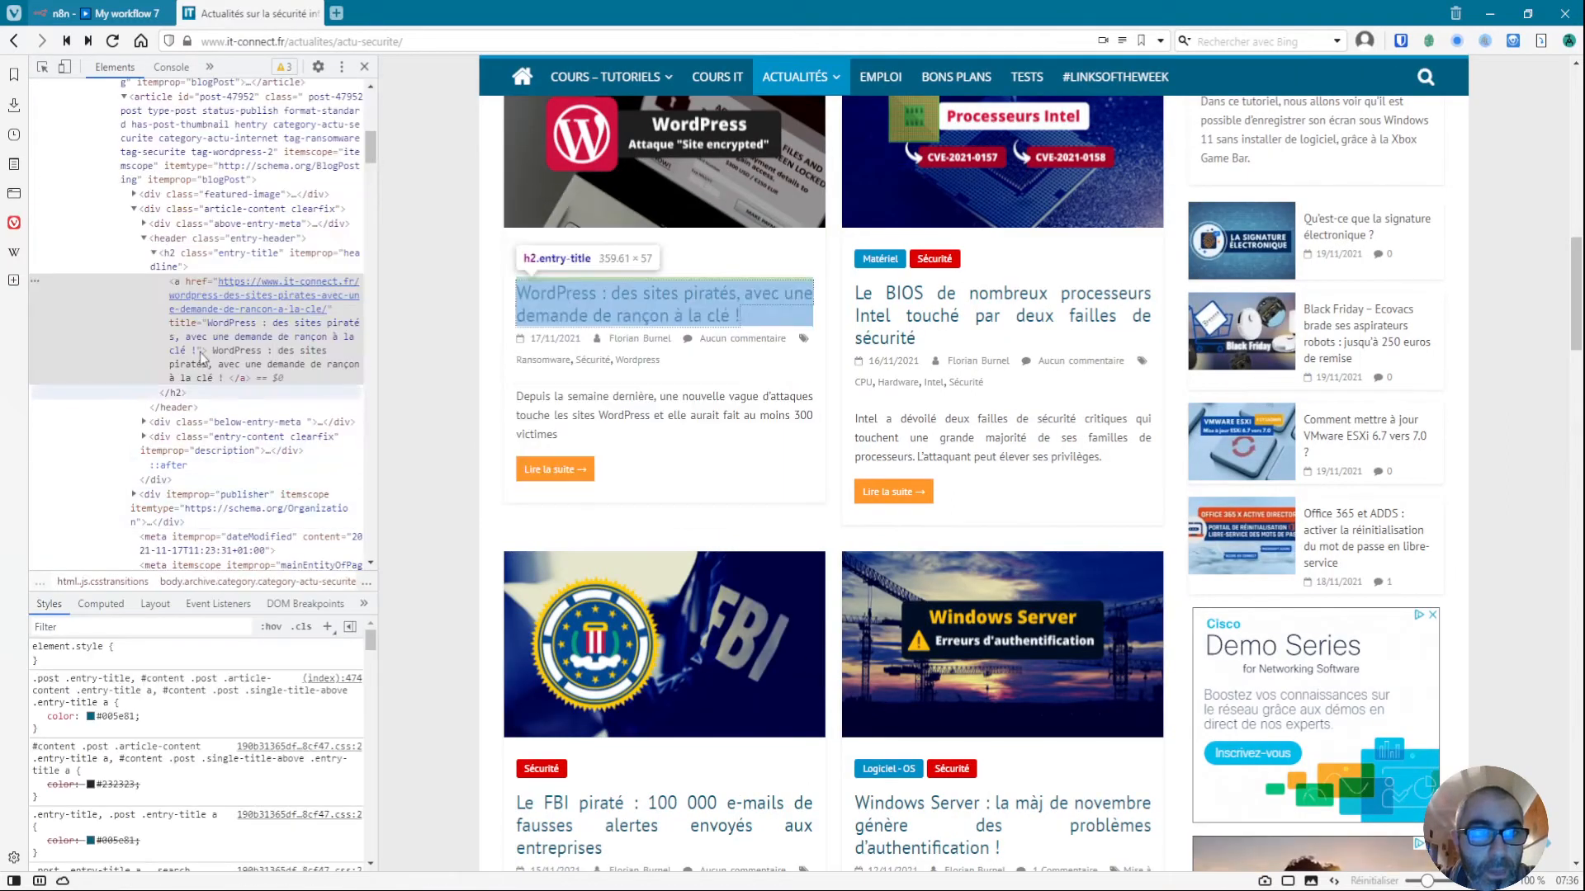
click(189, 257)
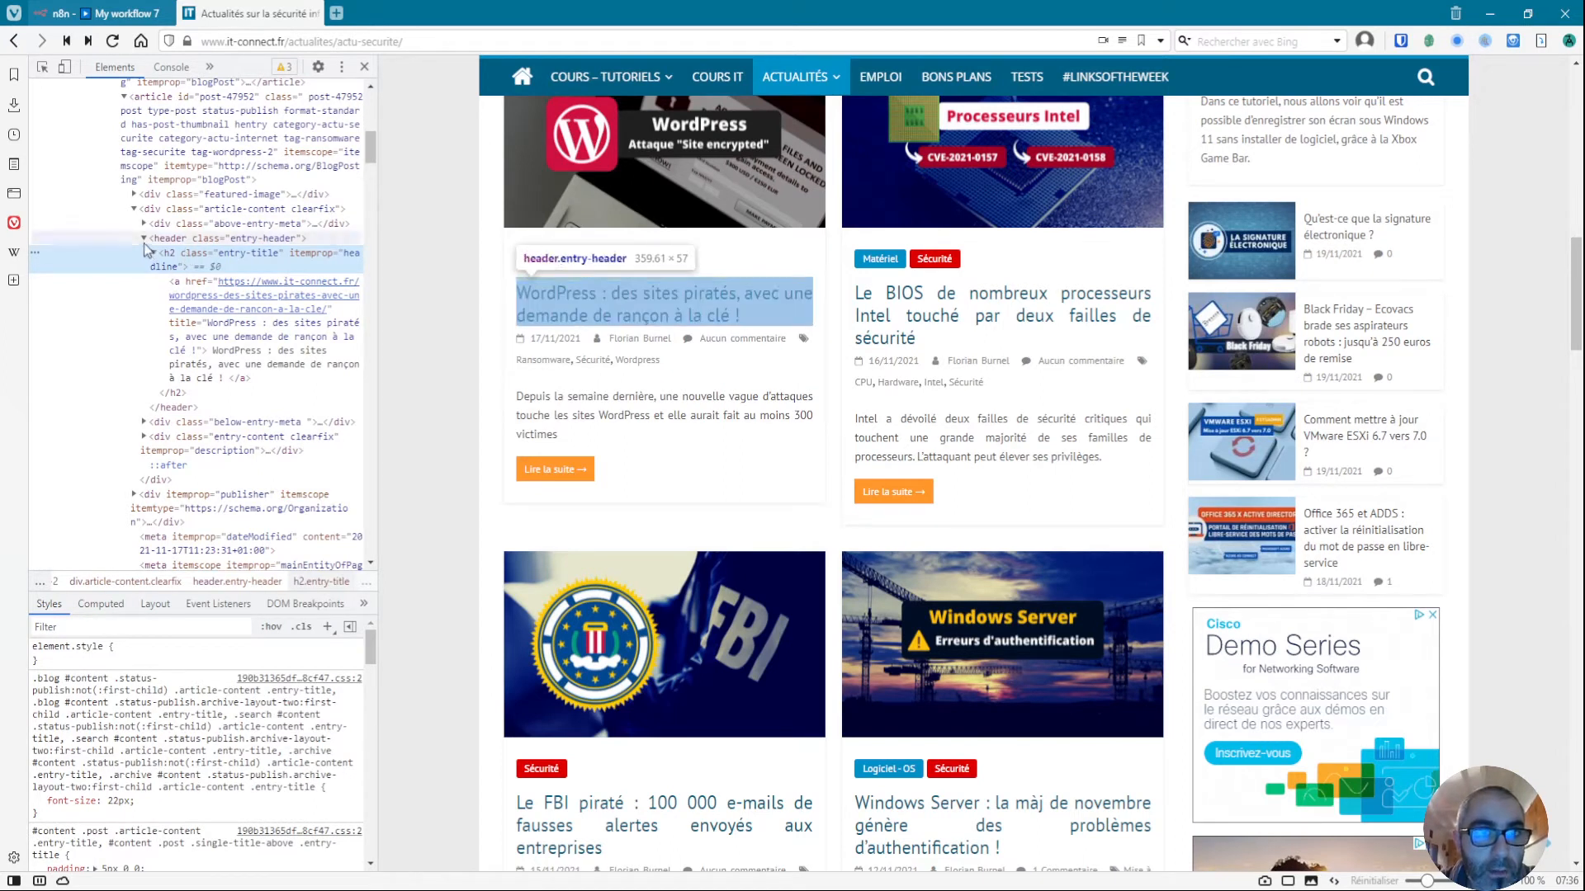
click(144, 240)
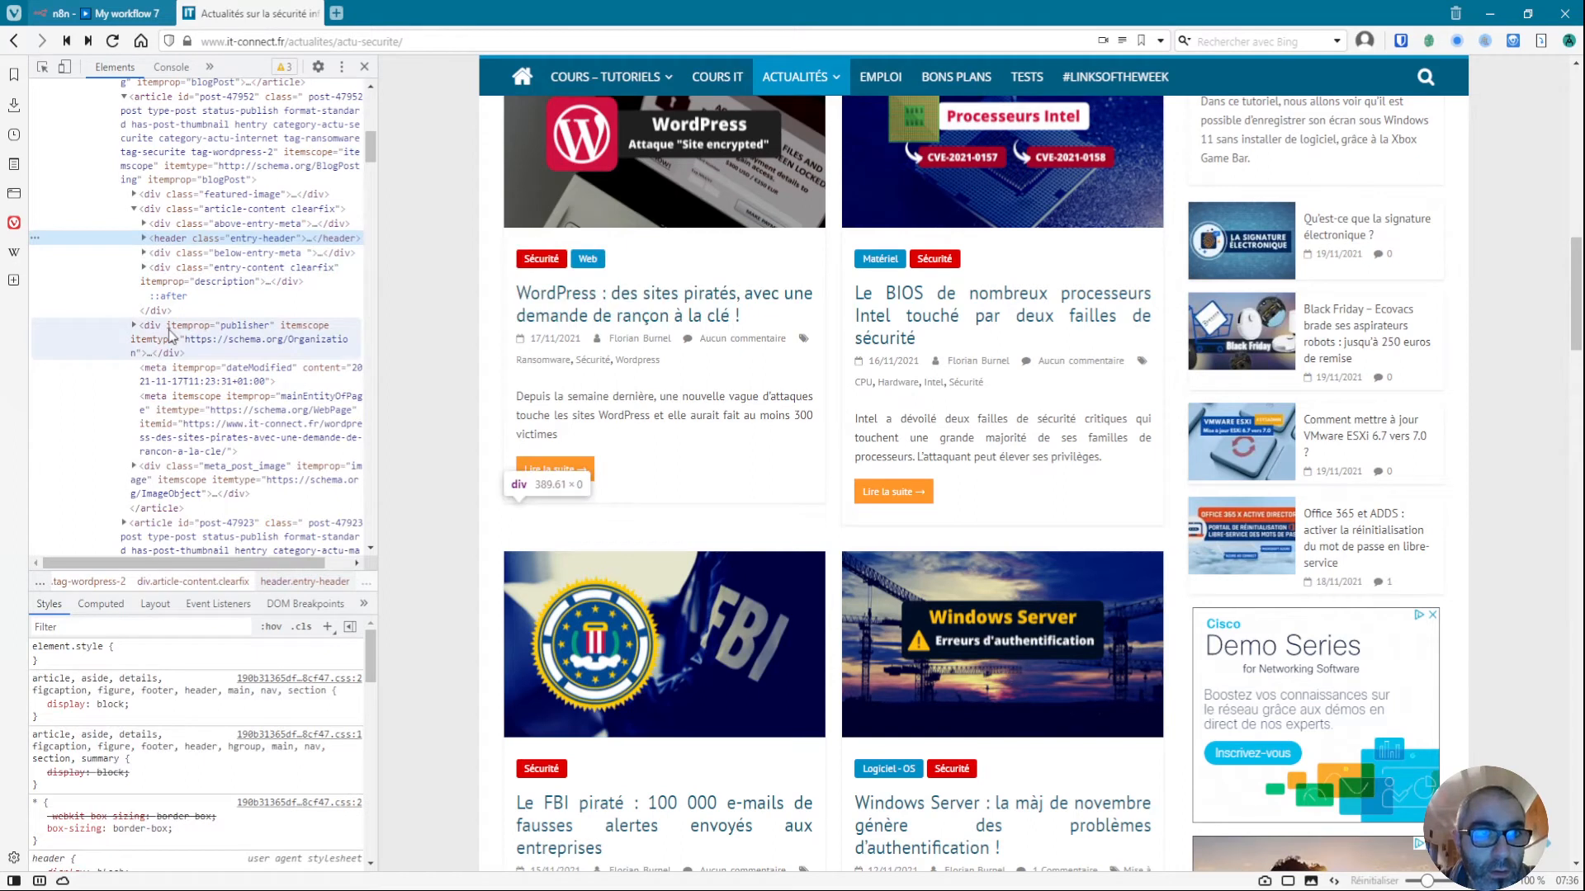
click(143, 239)
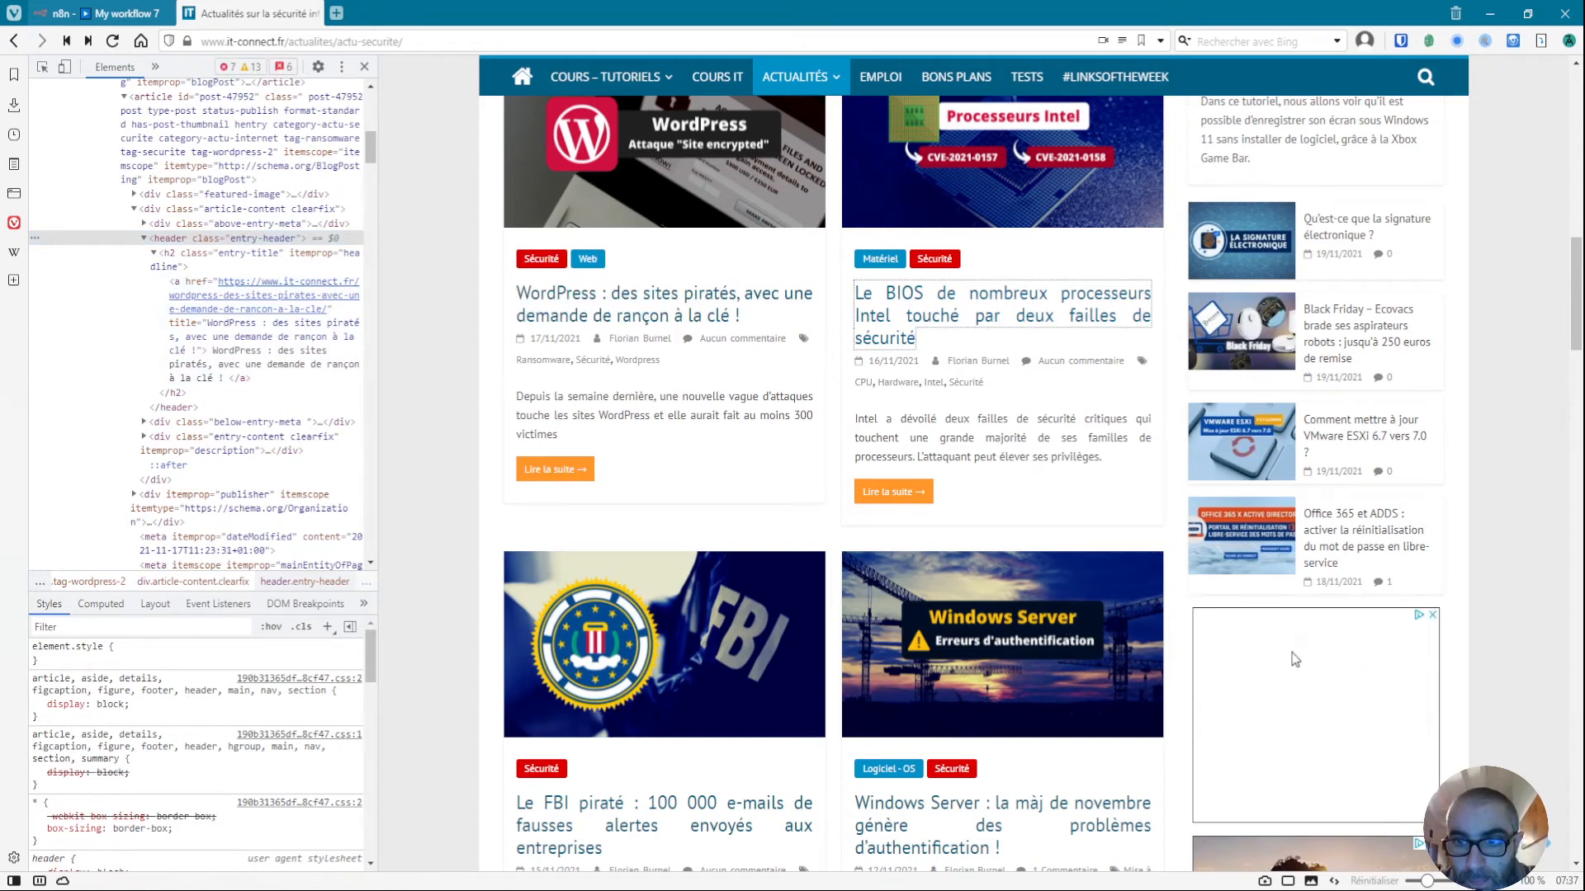
click(1294, 661)
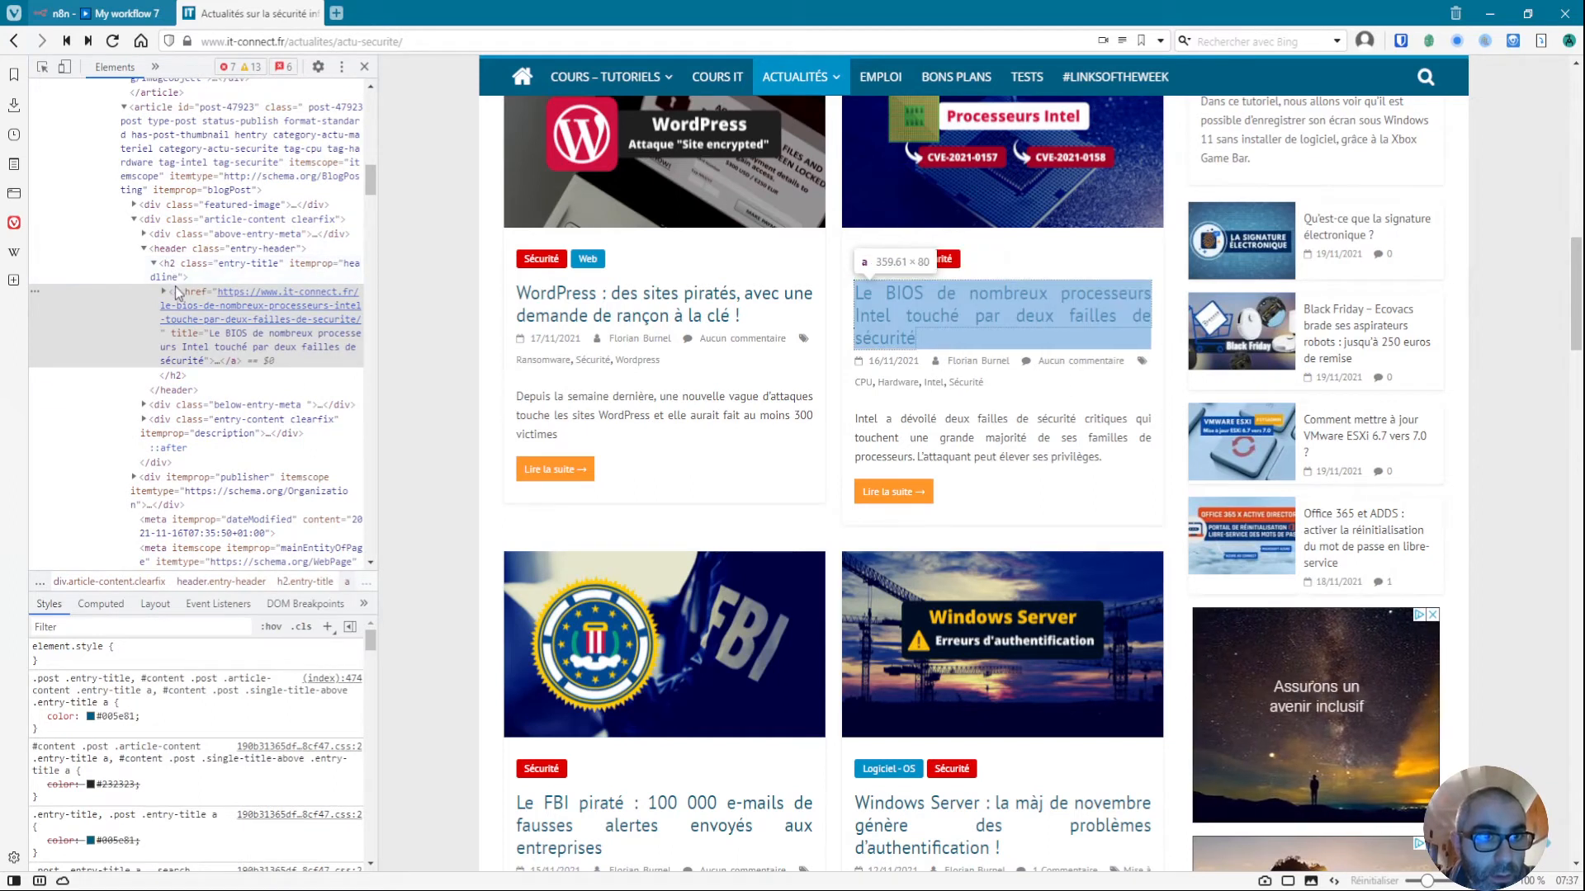
- In the HTML Extract node, add an extraction value with key liste, CSS selector h2, return value HTML and Return Array enabled
click(132, 16)
mouse_move(746, 385)
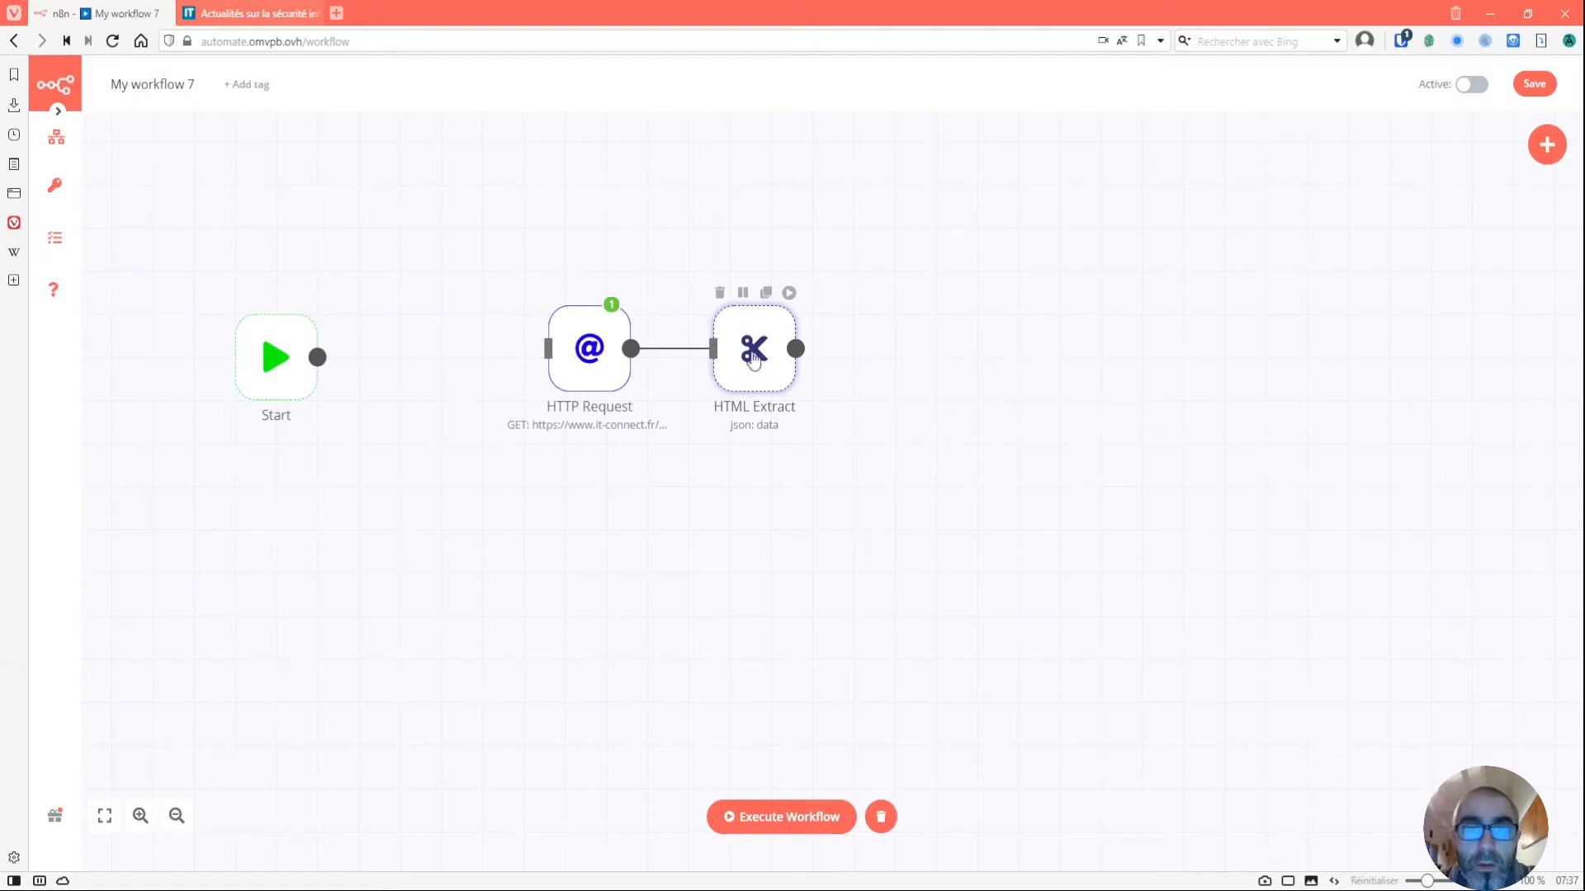
double_click(753, 359)
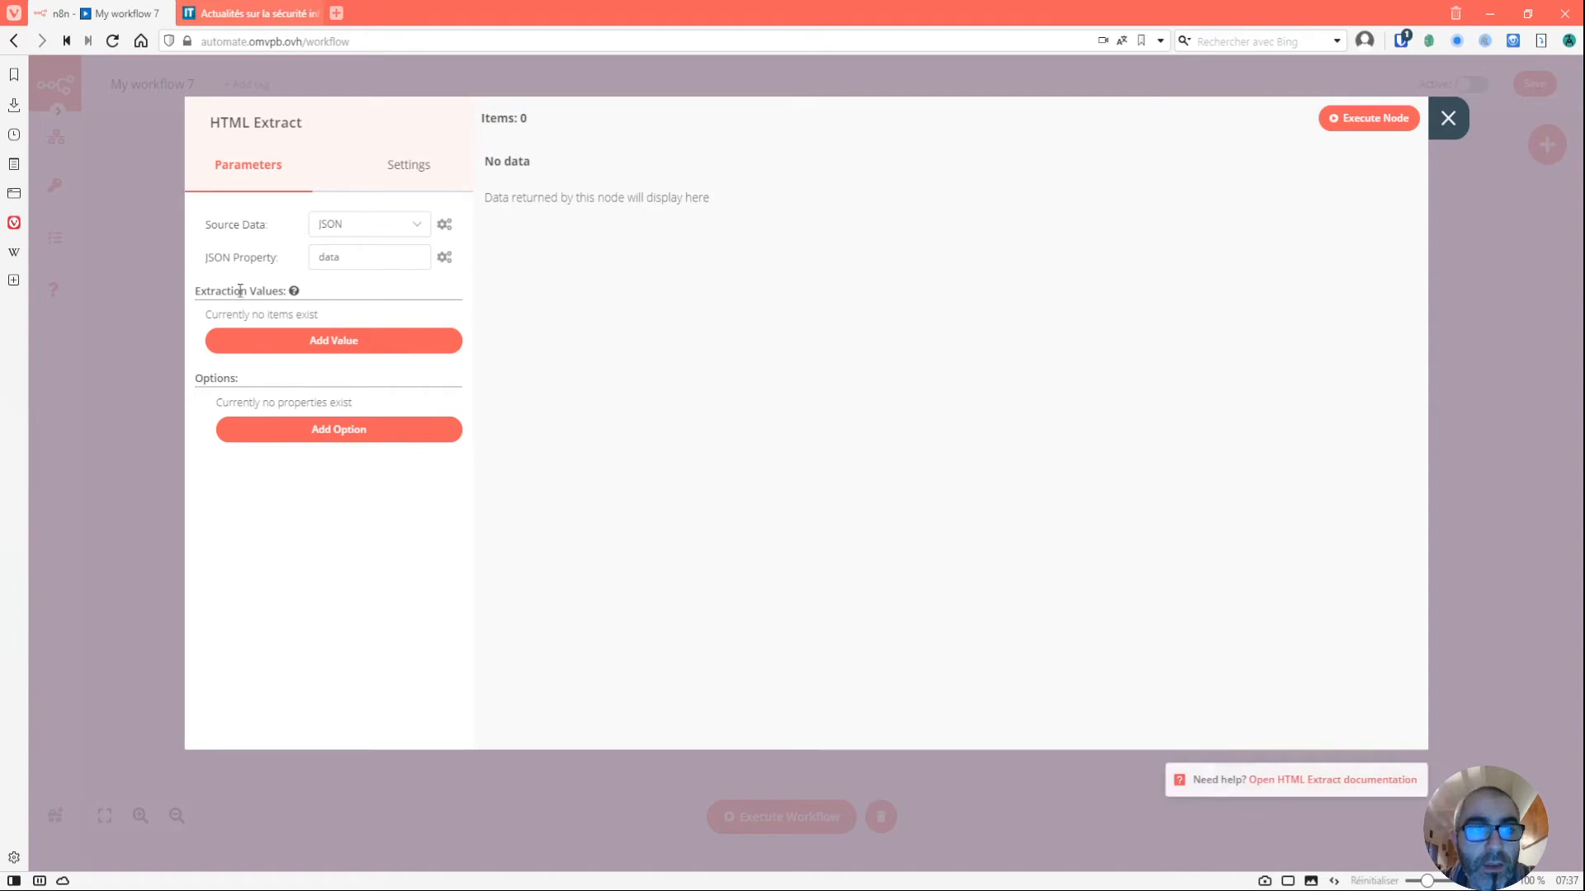
click(334, 342)
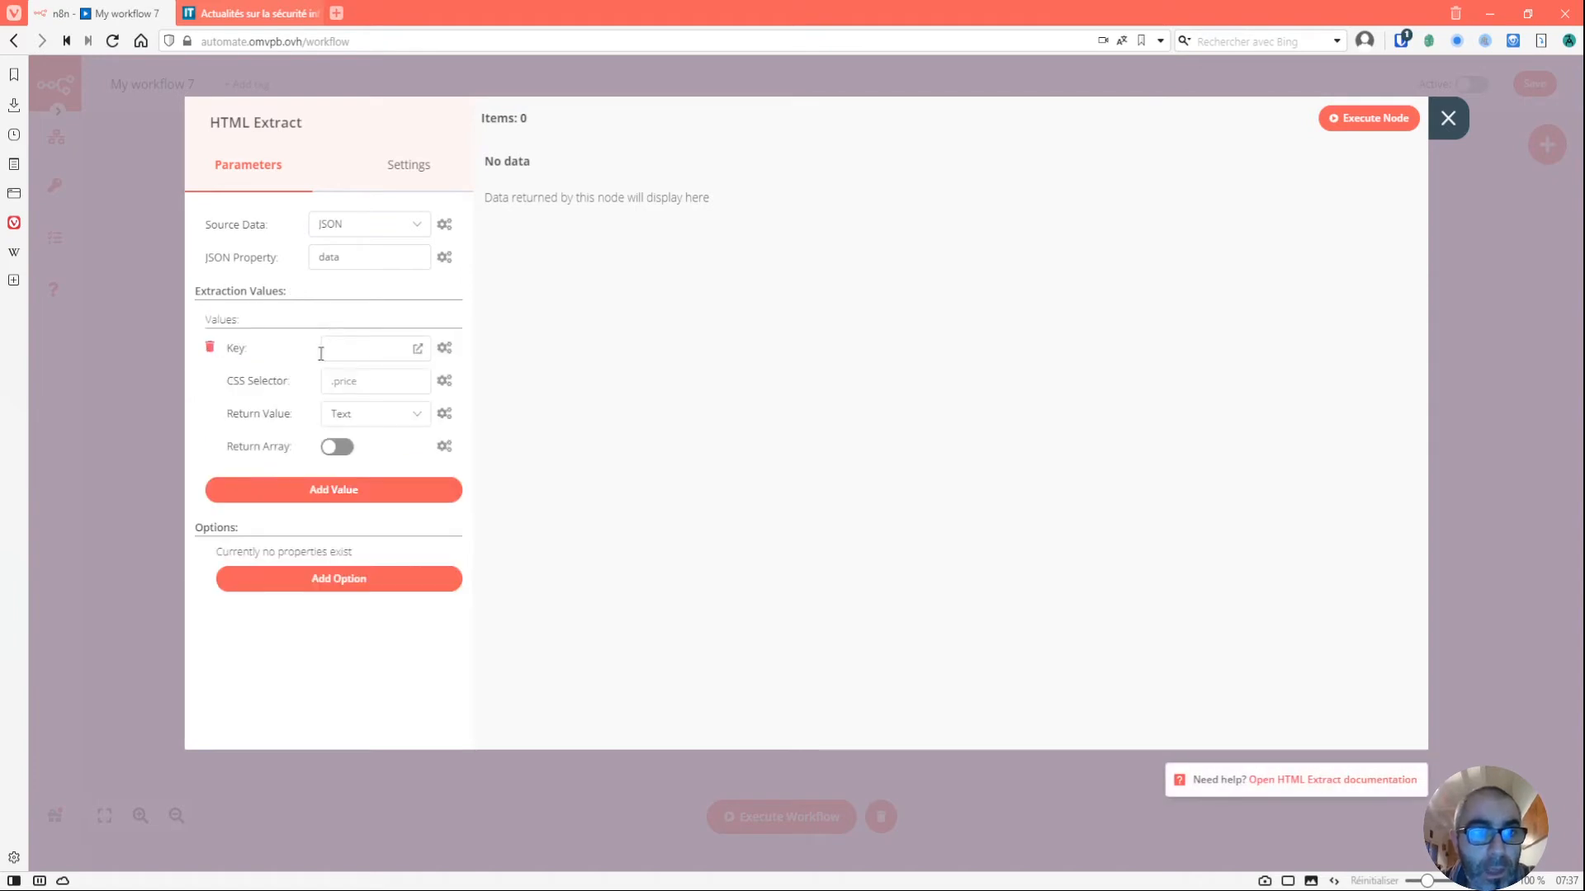
click(366, 385)
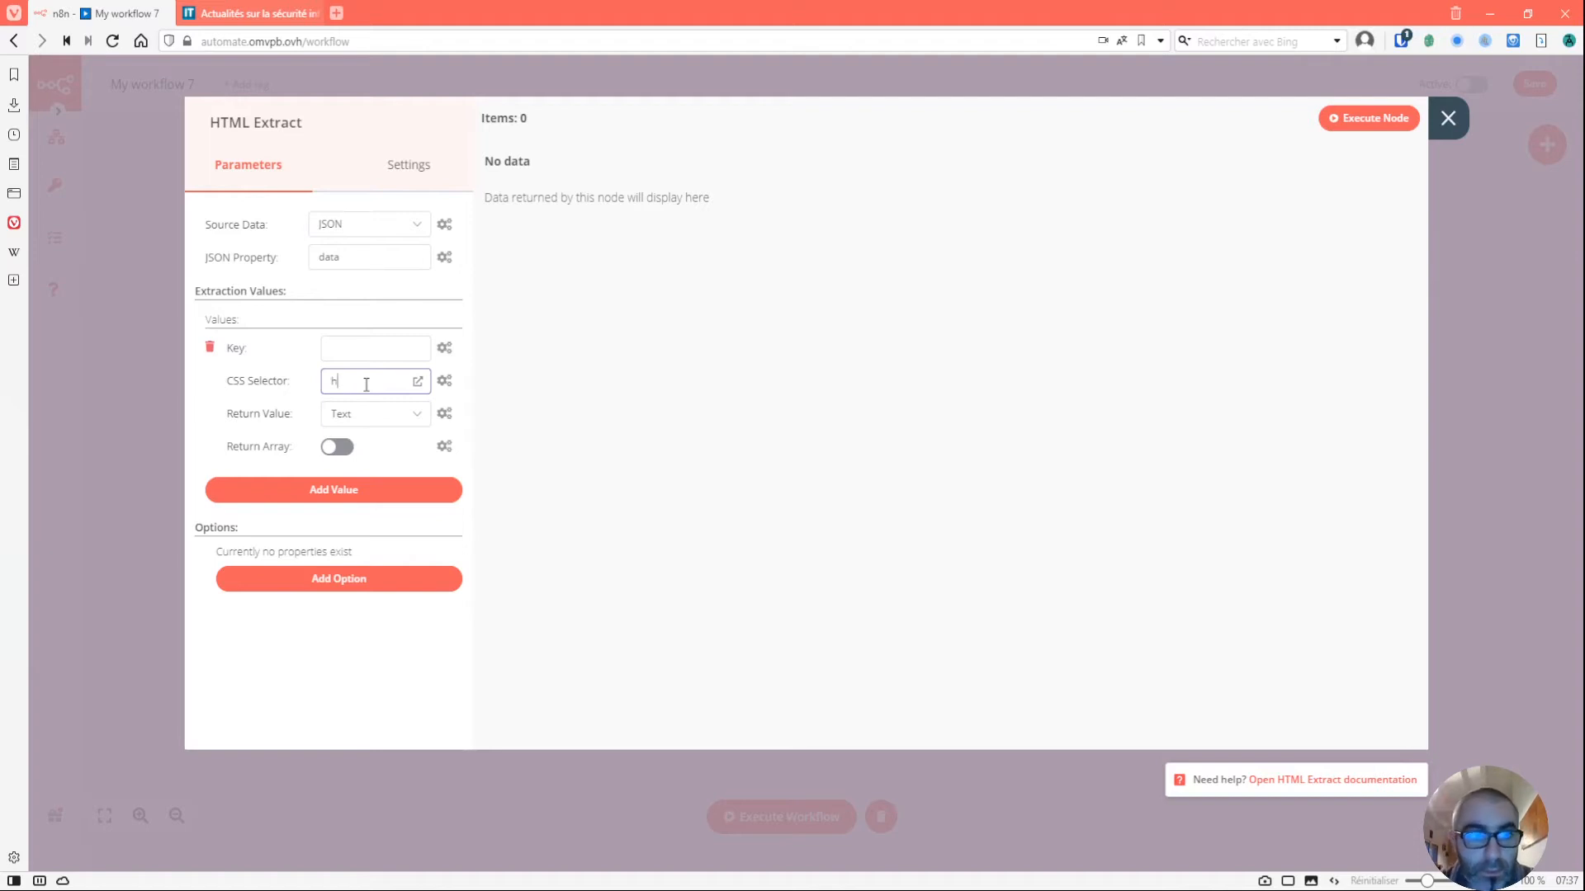
click(347, 348)
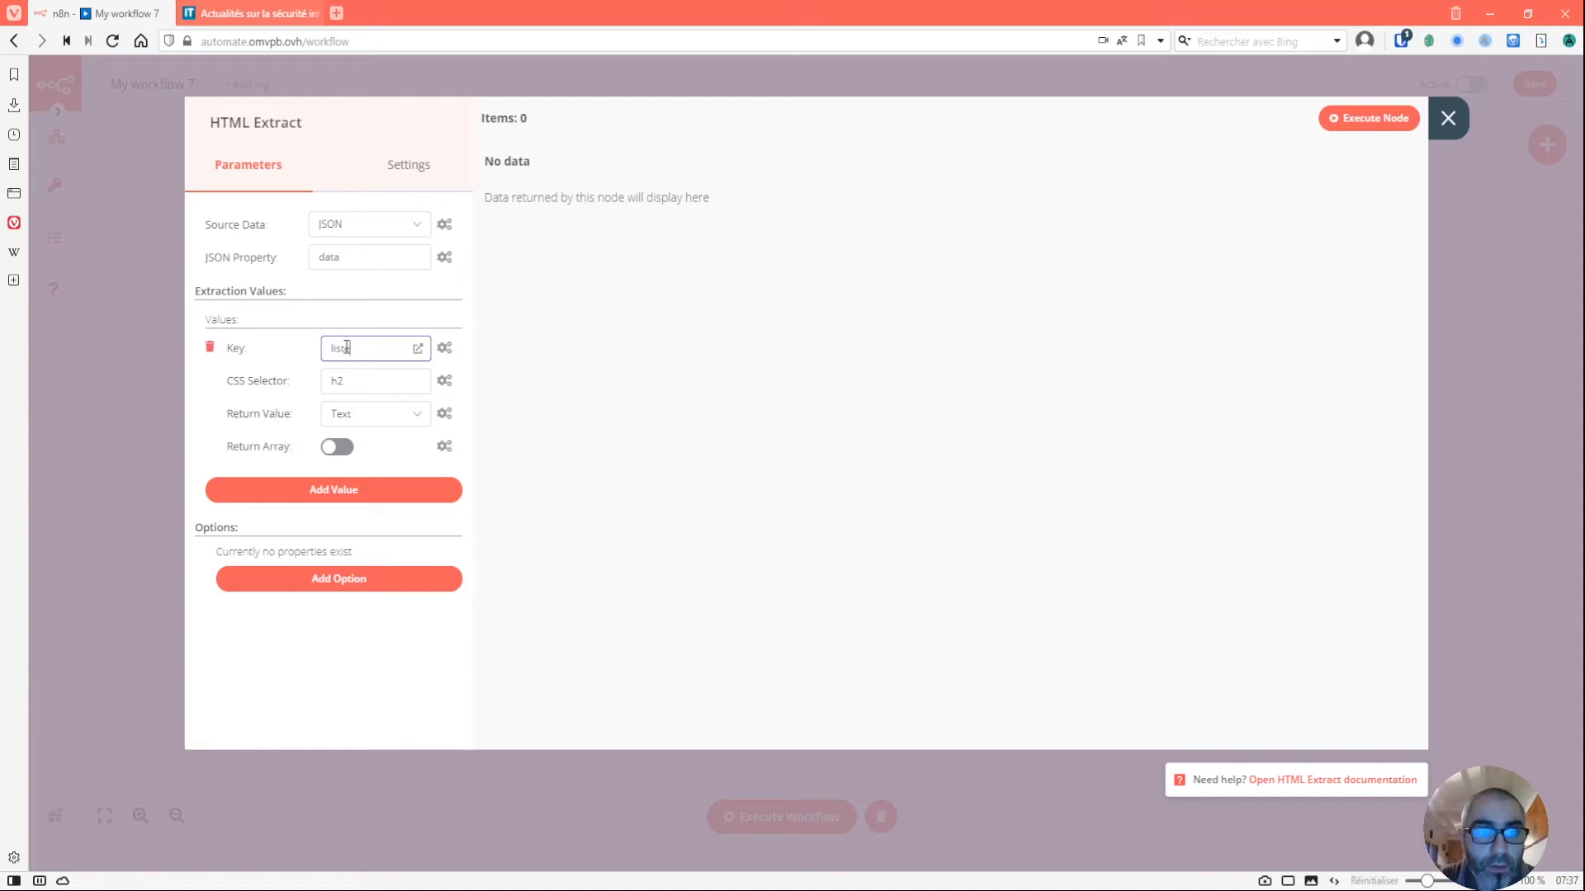
click(417, 415)
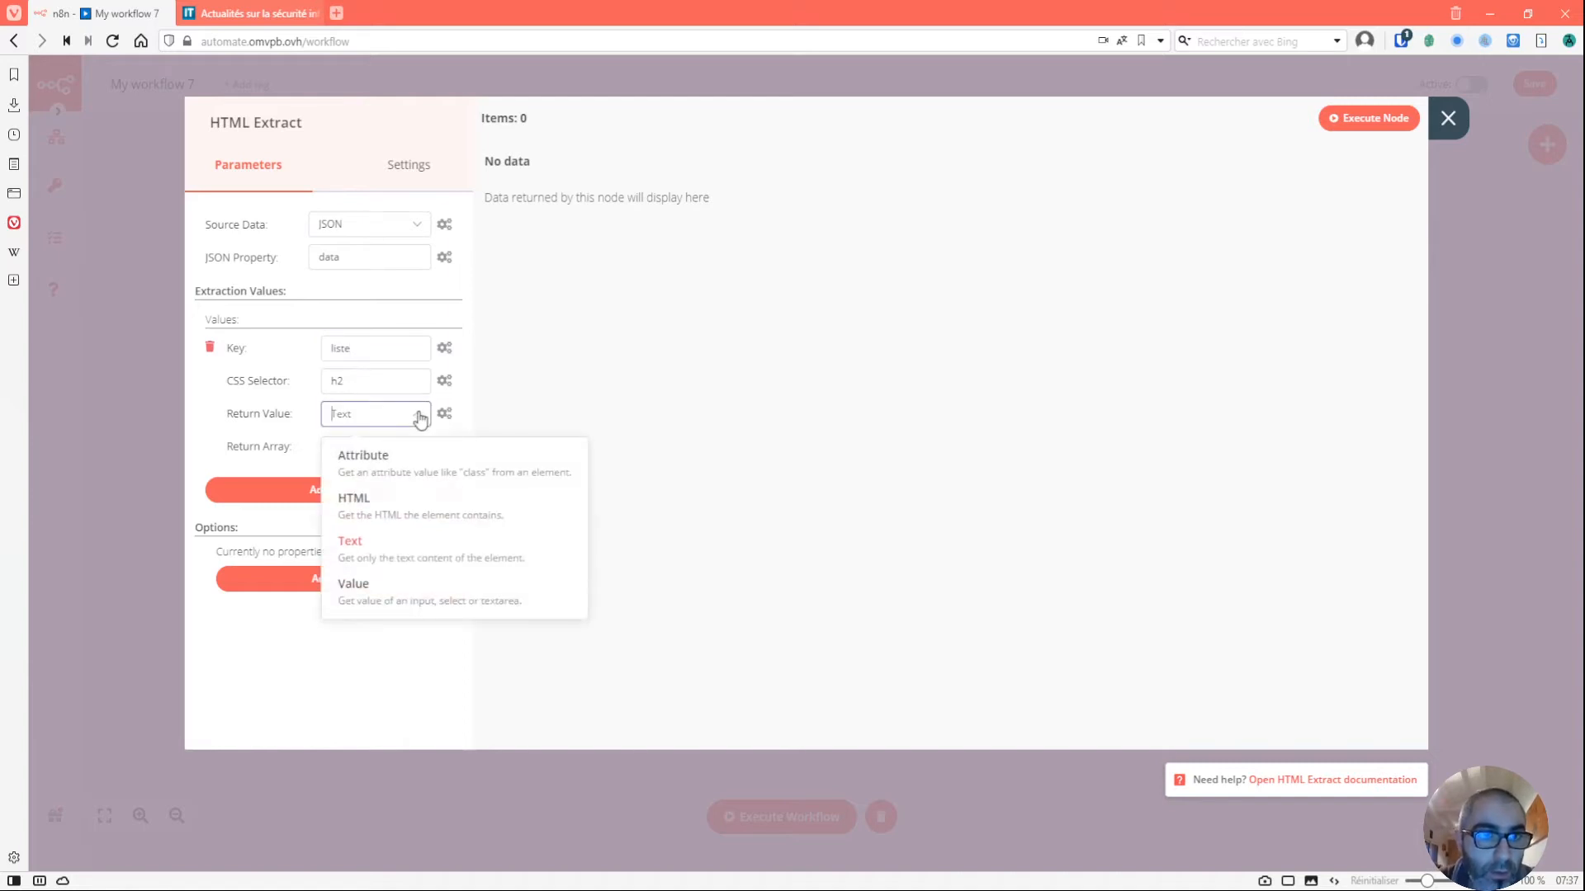
click(388, 515)
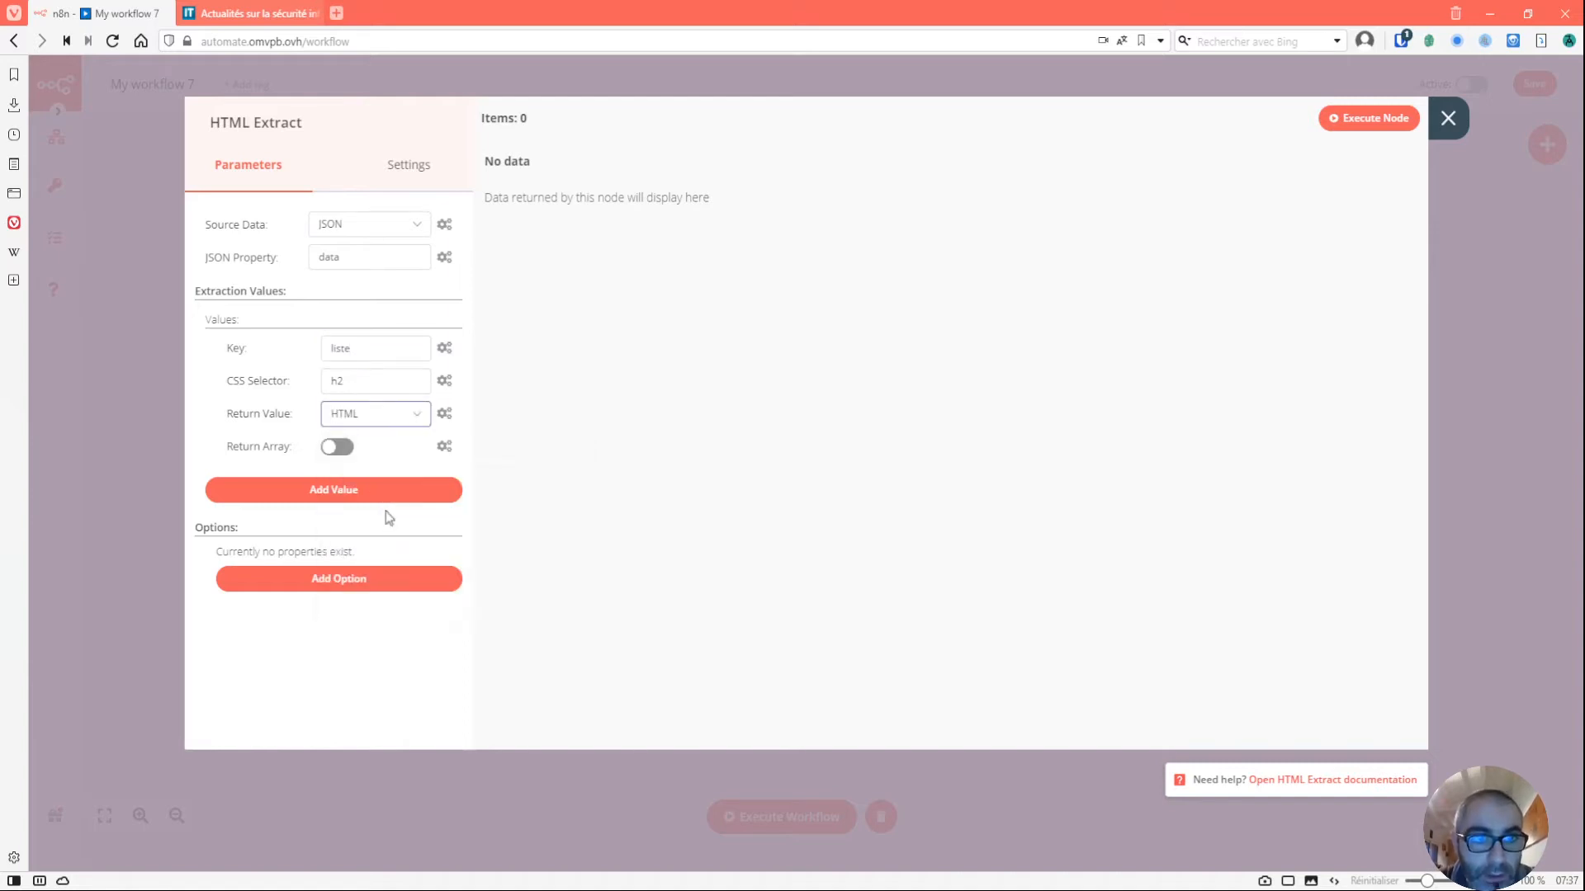
click(339, 448)
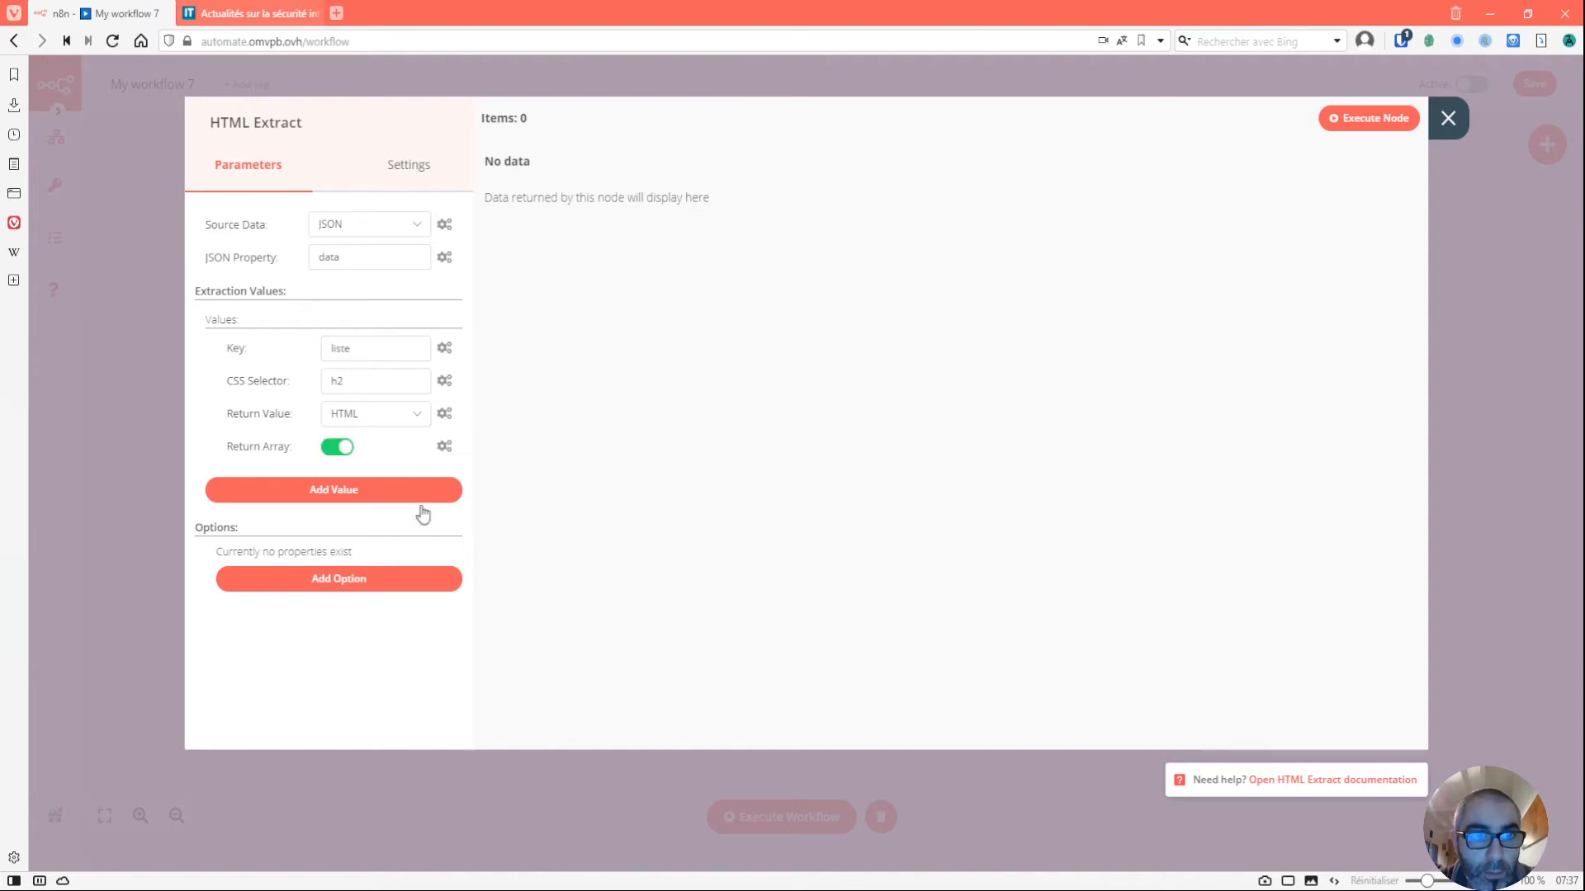
- Execute the HTML Extract node and review the article titles and links in the returned list
click(1354, 118)
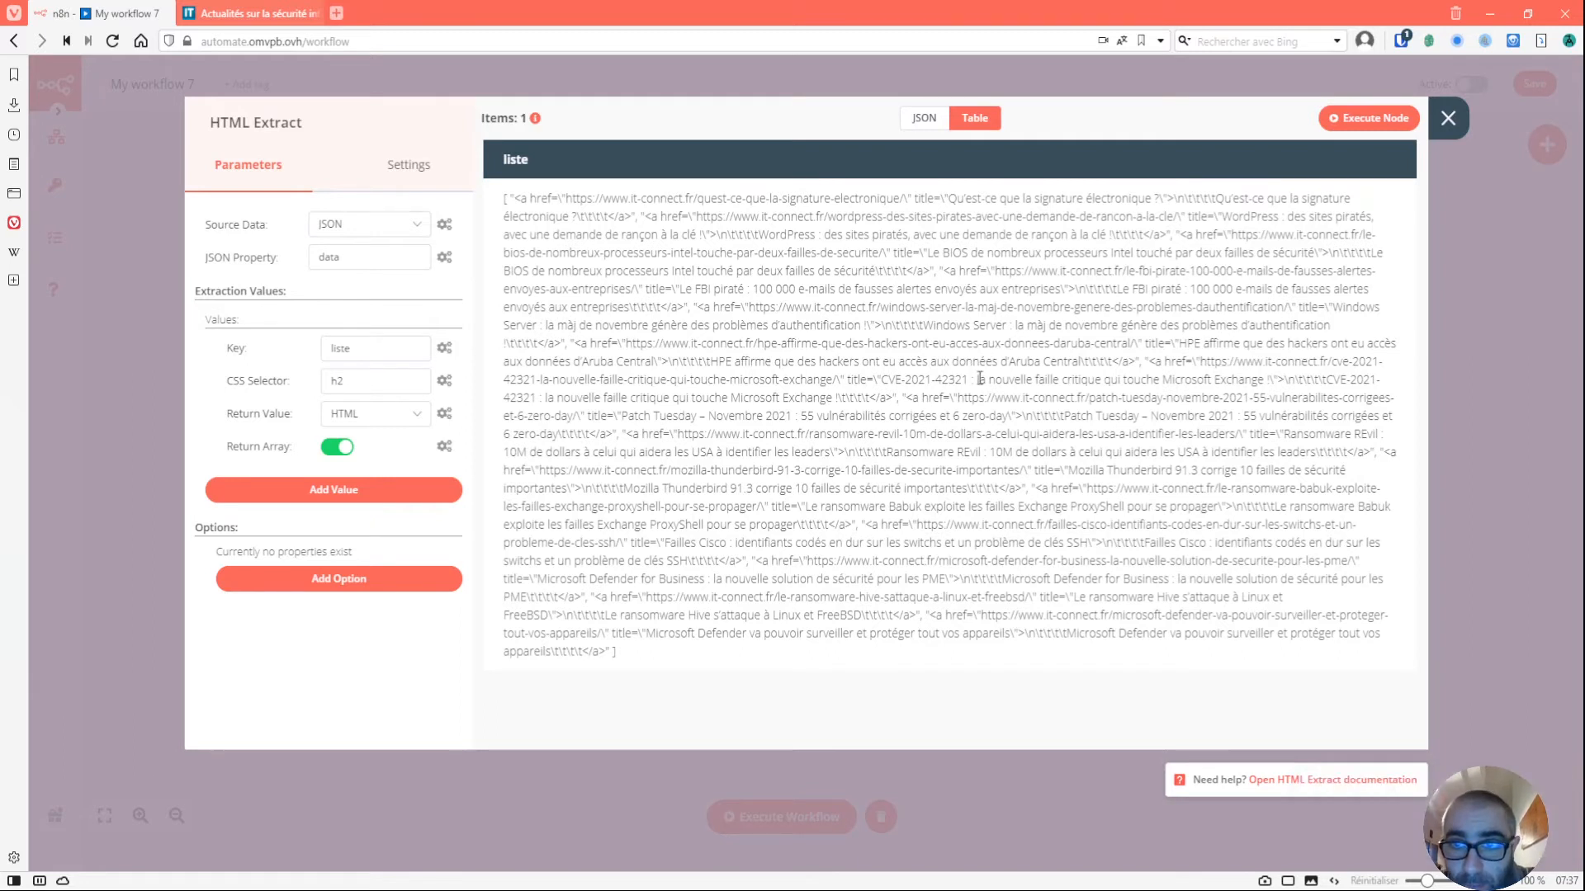
drag(990, 379, 1251, 384)
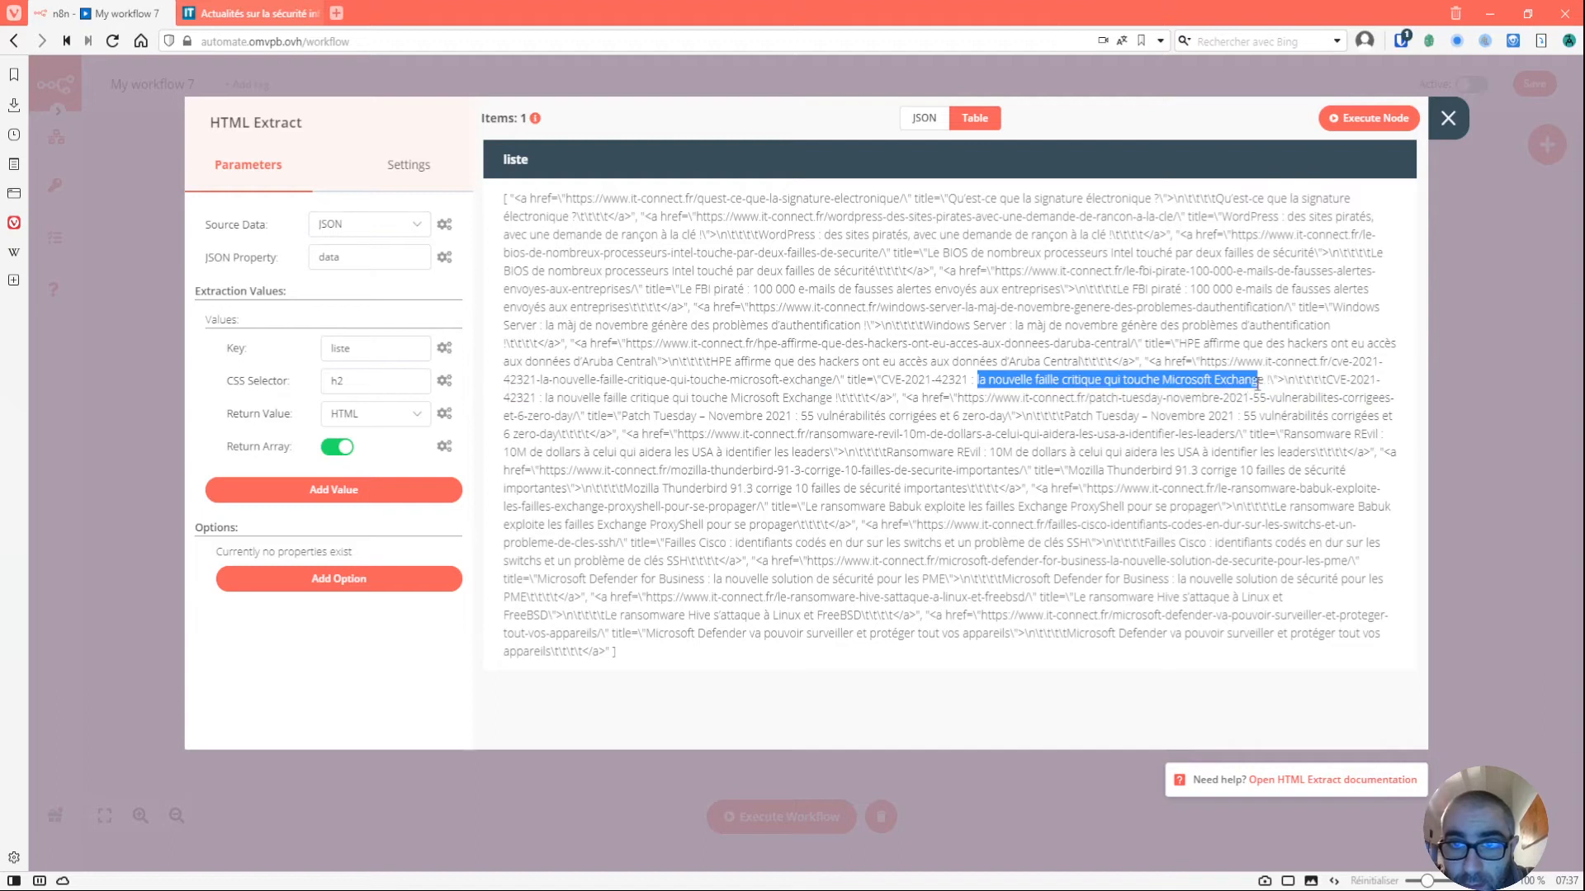
drag(923, 325, 1245, 328)
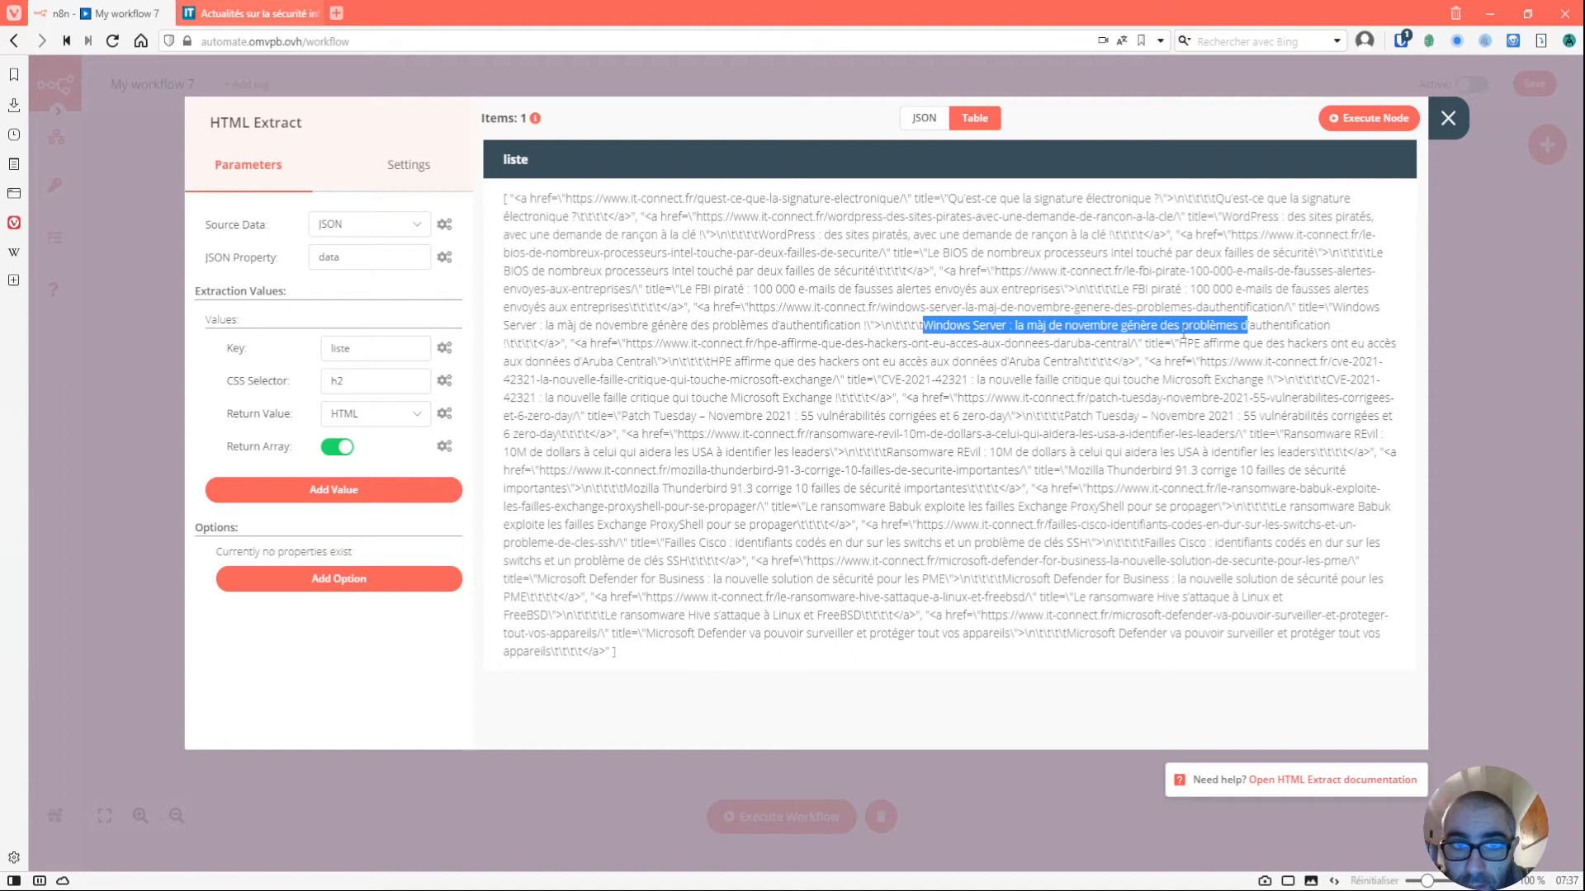
drag(580, 343, 1129, 343)
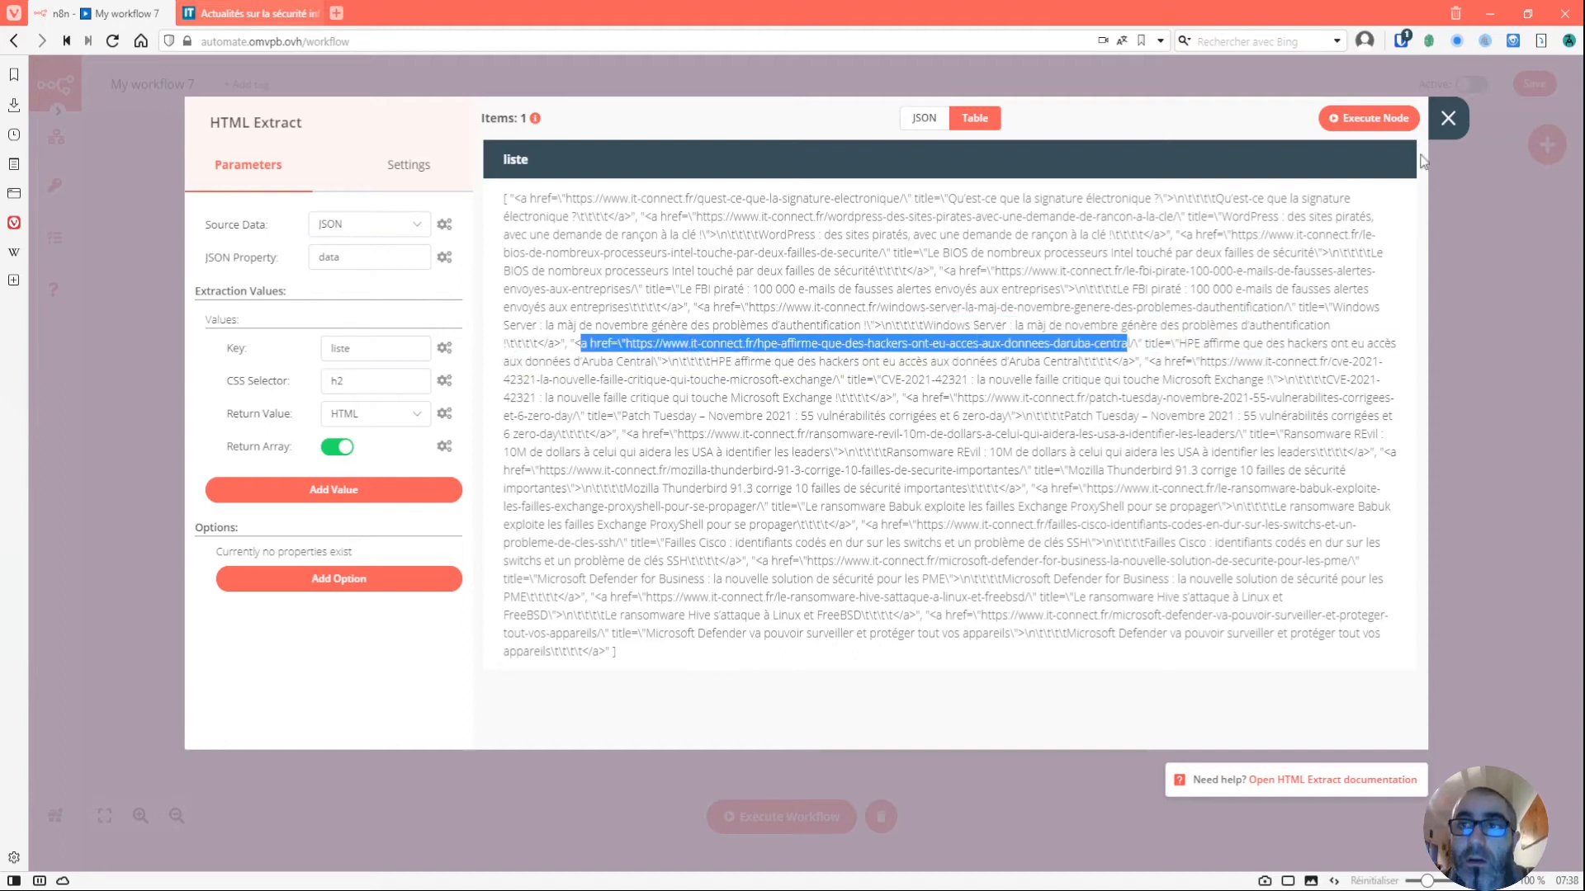
click(1450, 118)
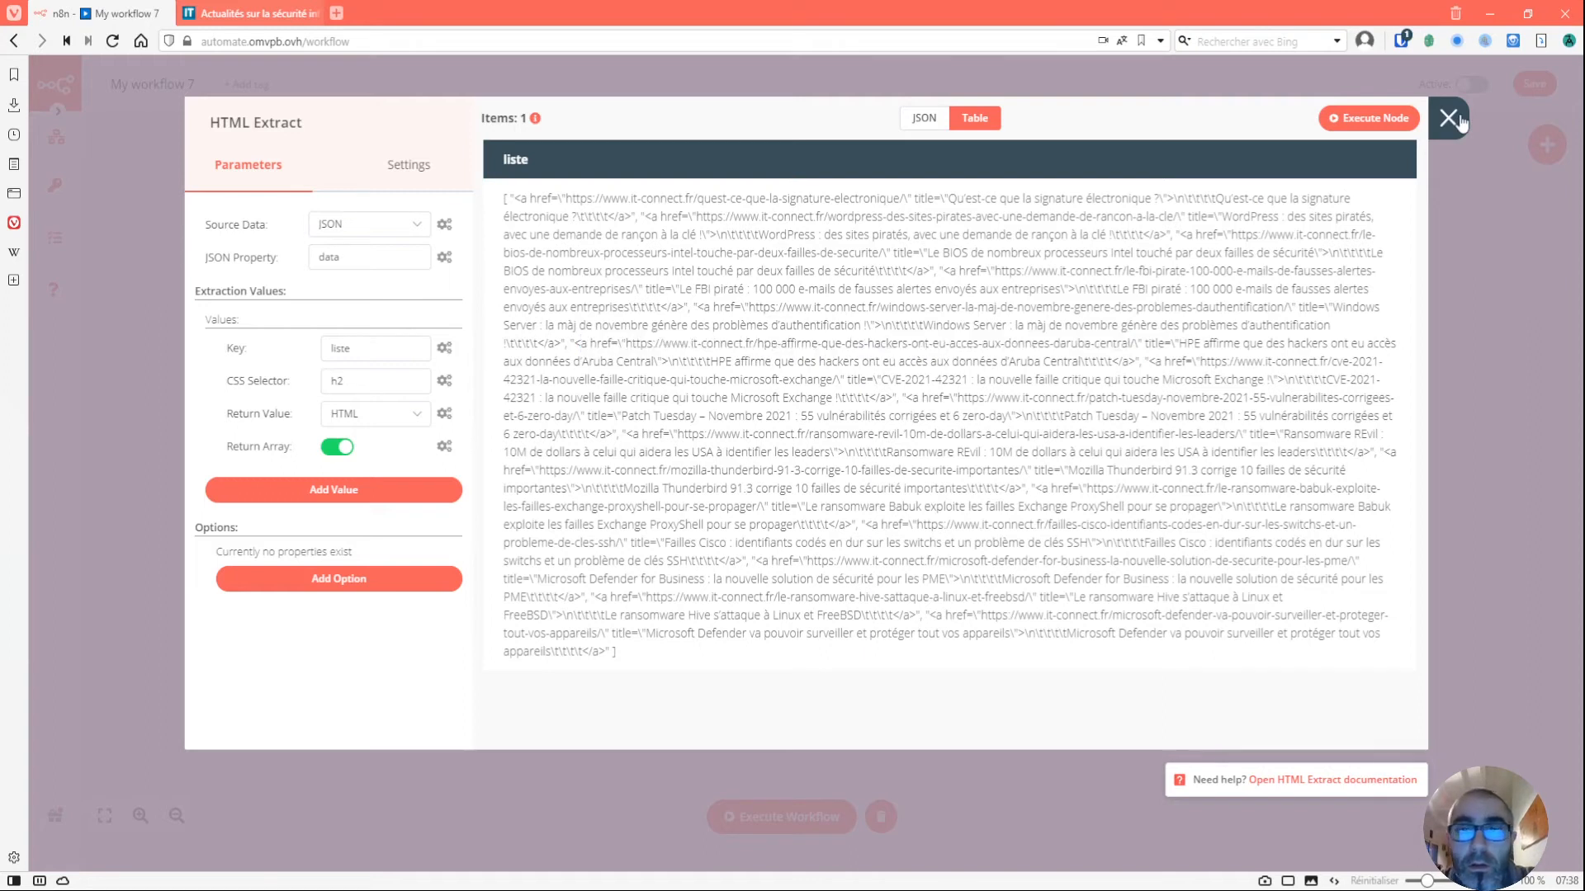
- Add a second HTML Extract node after the first one
click(1550, 148)
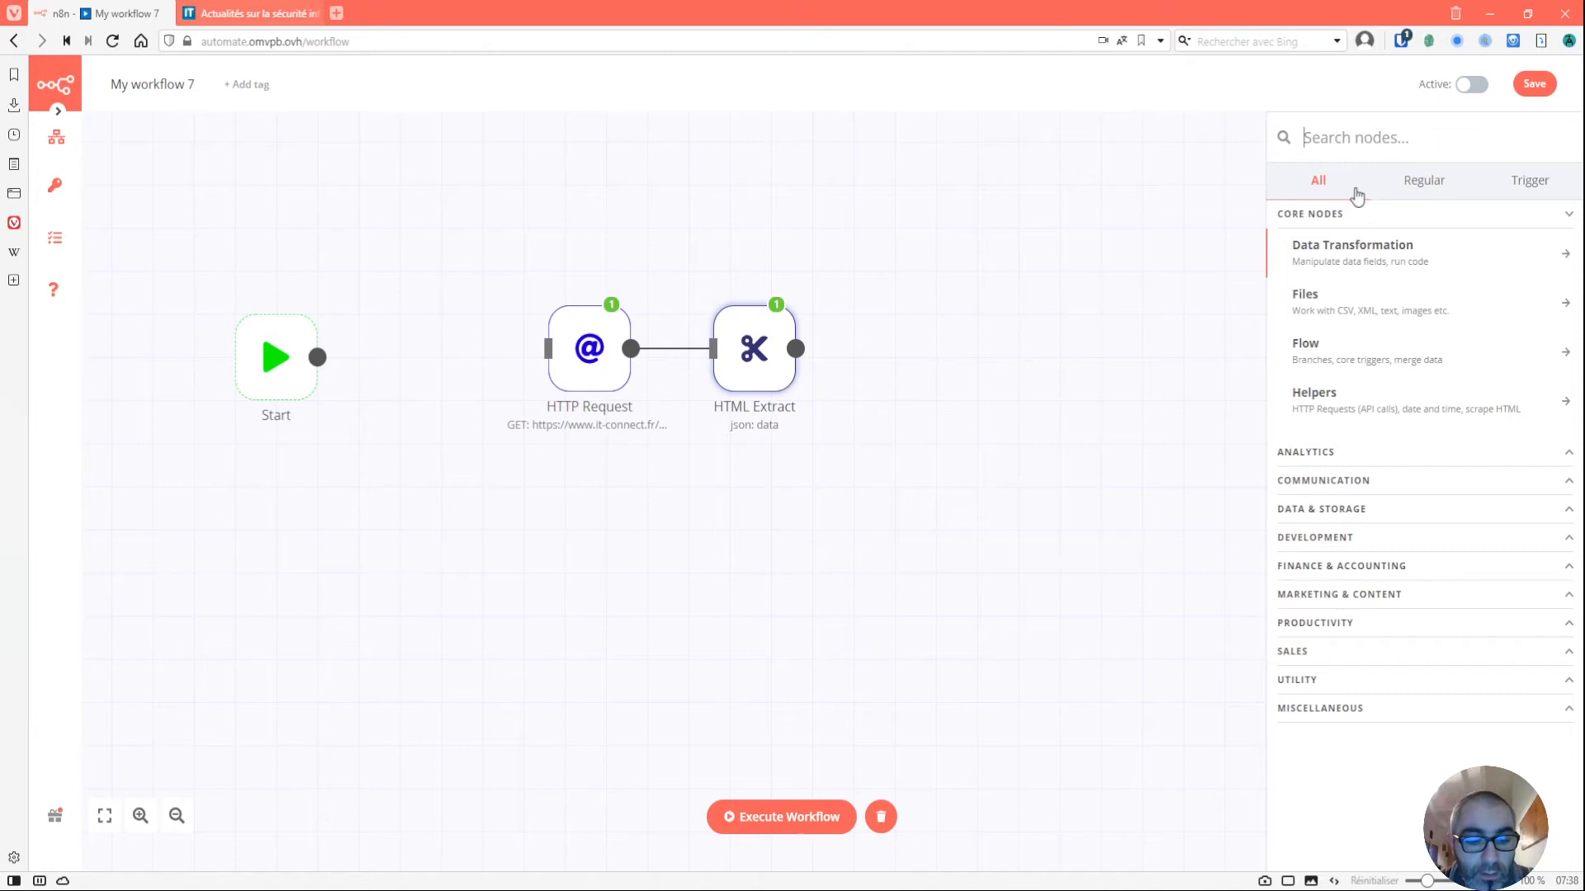
text(html)
click(1337, 227)
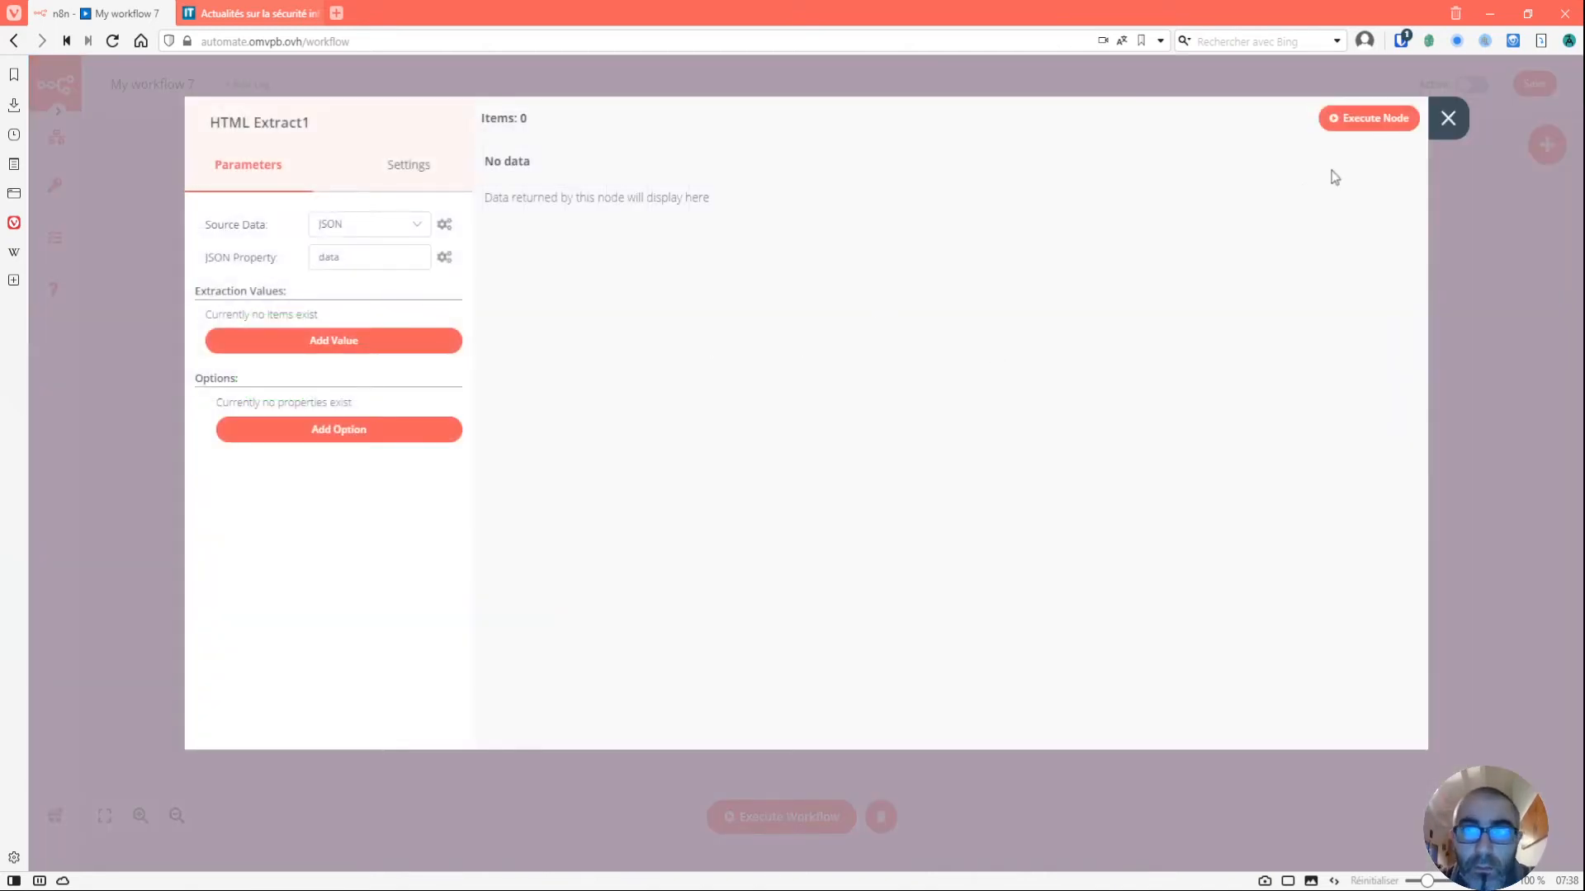
click(1448, 117)
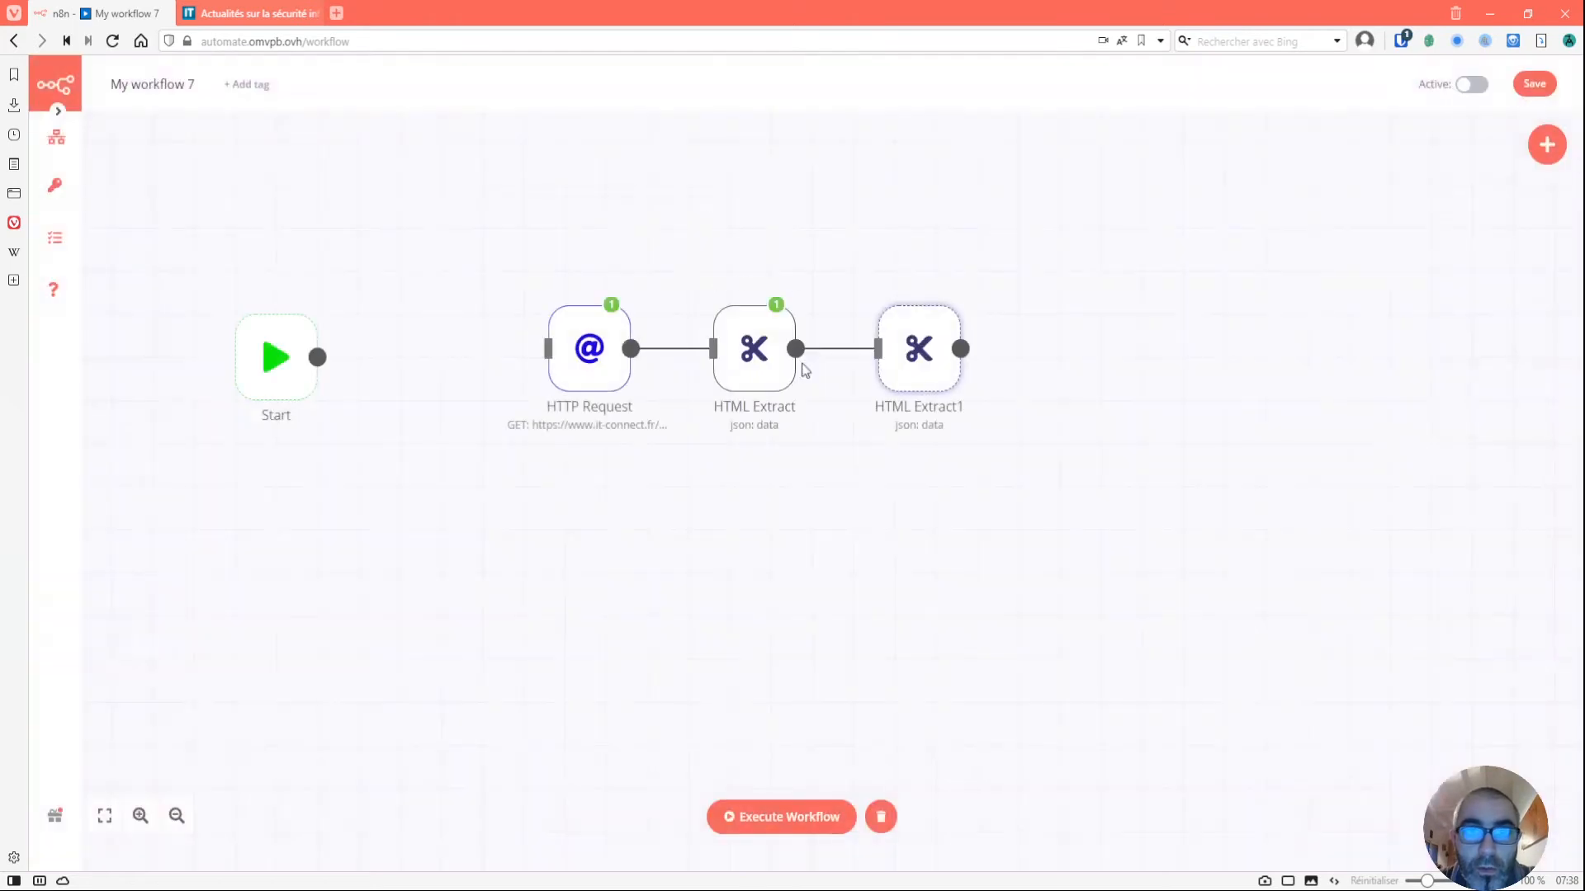
- Check the key name in the first HTML Extract node and set the second node's JSON property to liste
double_click(737, 368)
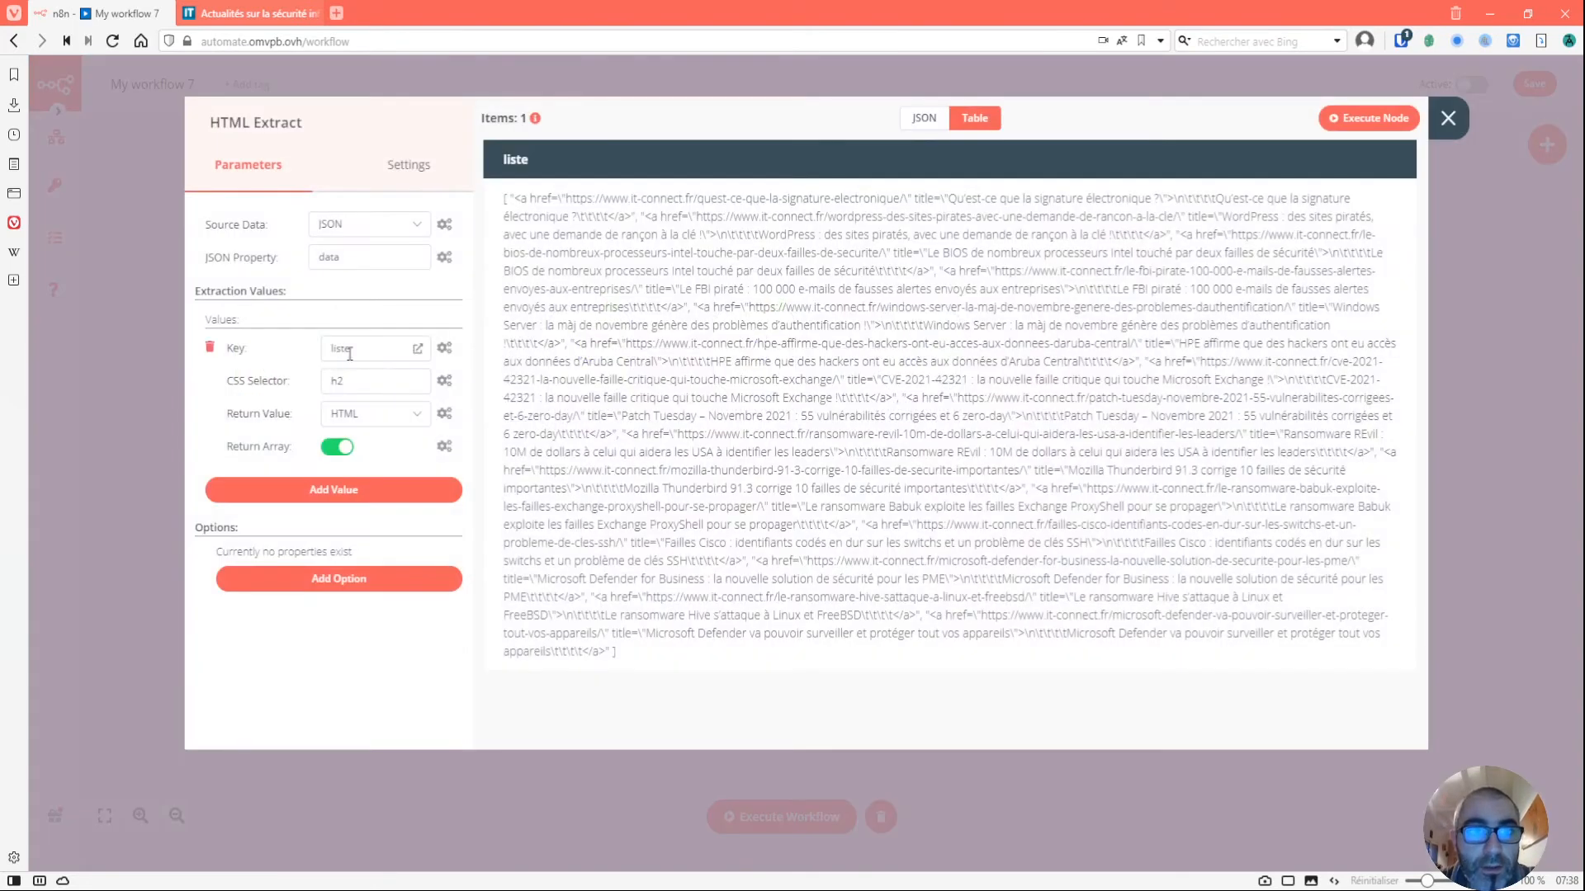
click(1449, 117)
double_click(929, 340)
drag(374, 258, 305, 258)
key(BackSpace)
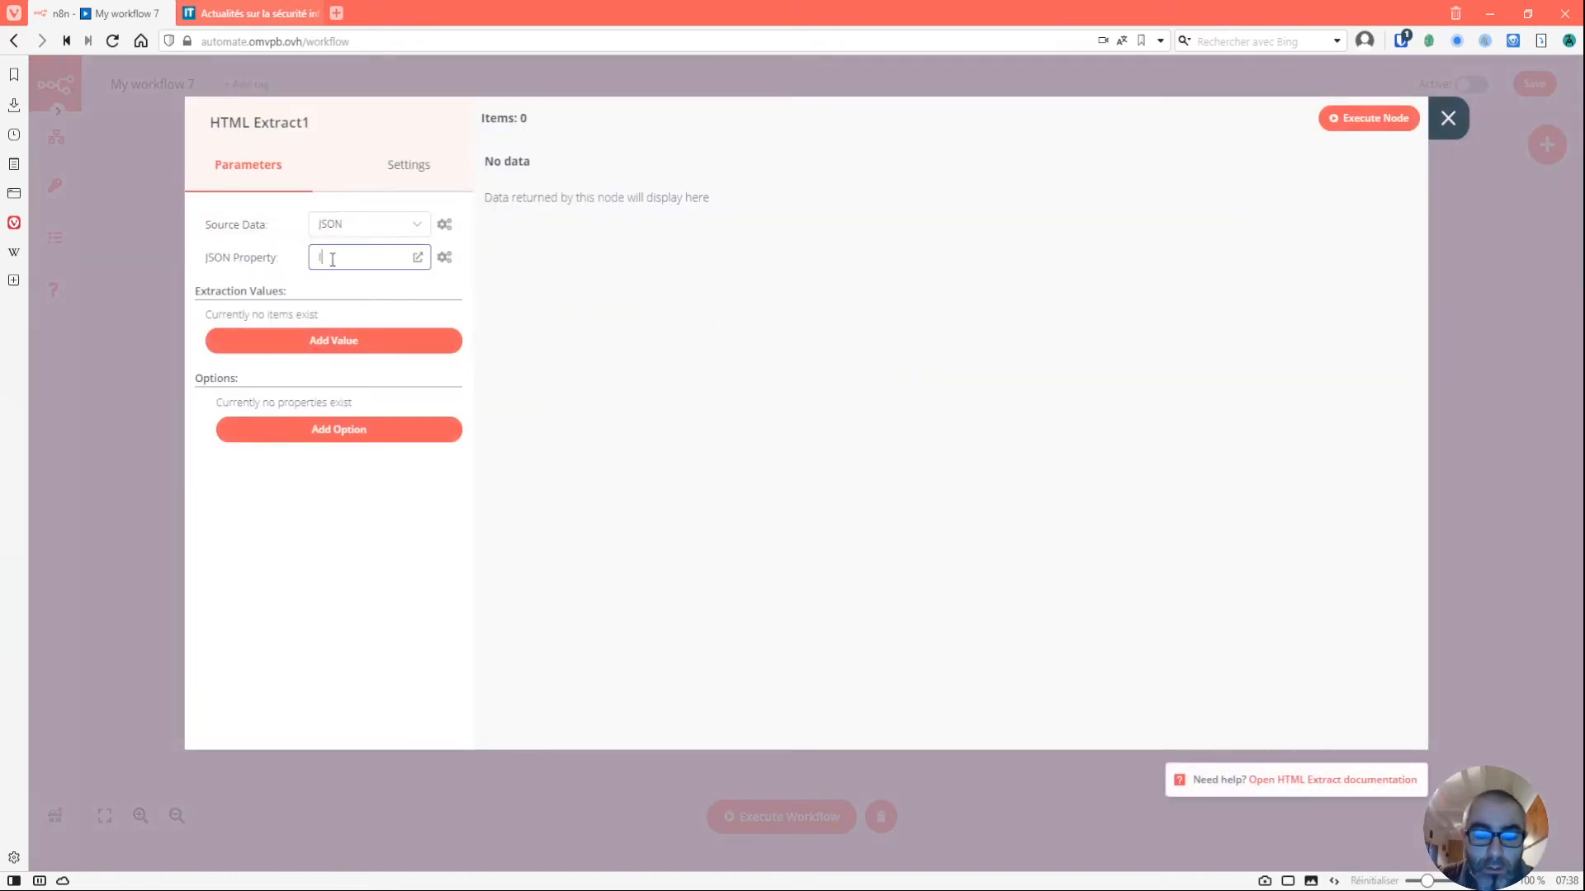
- Add an extraction value with key titre and CSS selector a, checking the selector against the link element on the IT-Connect page
click(363, 347)
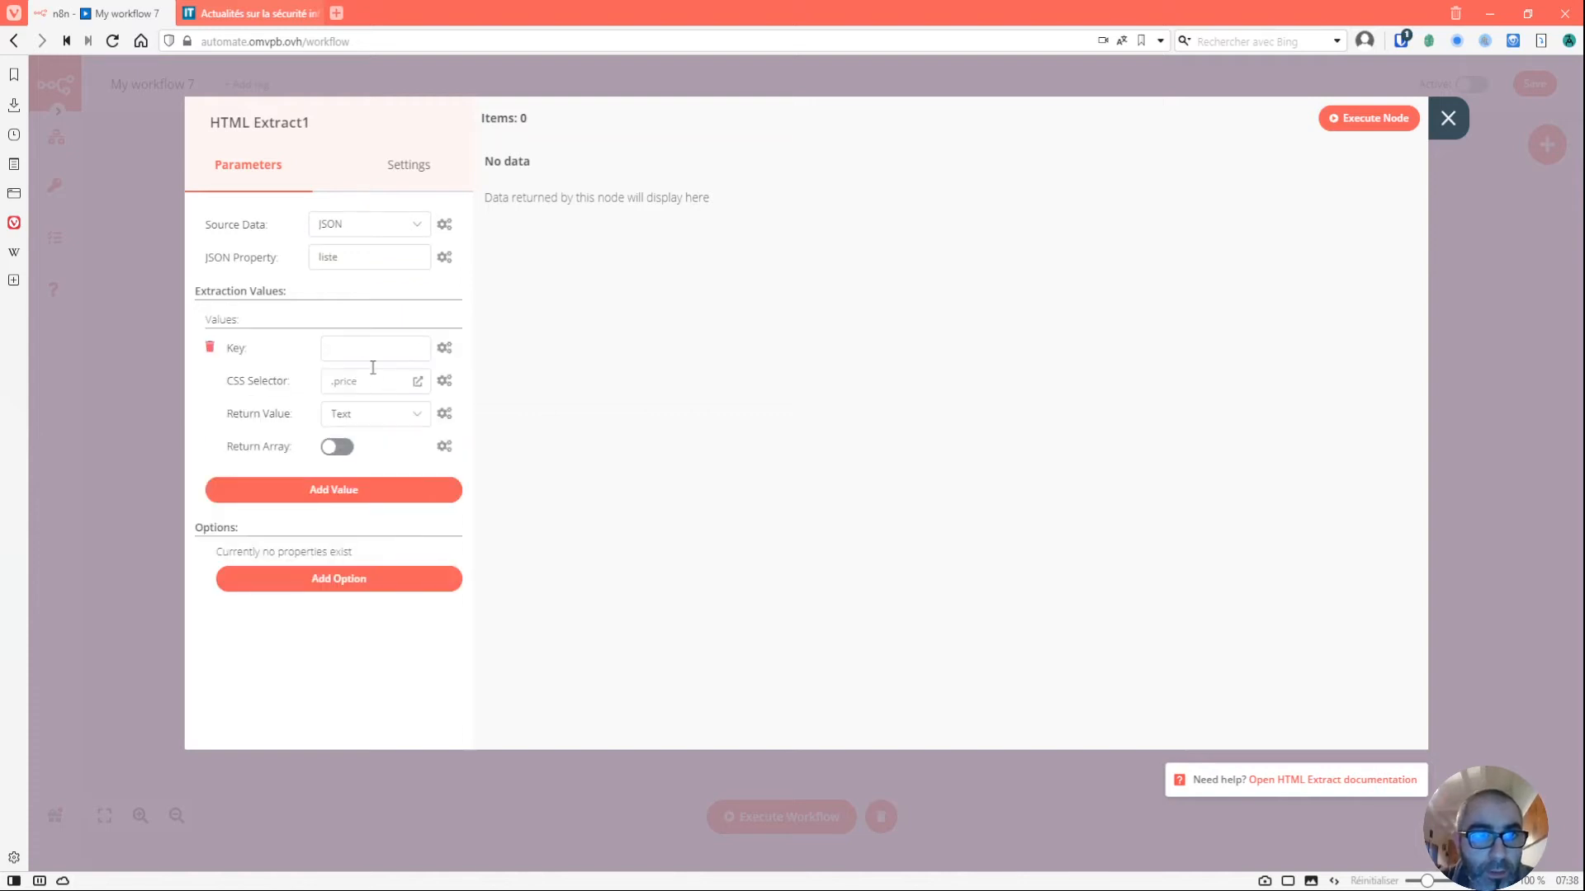
click(350, 344)
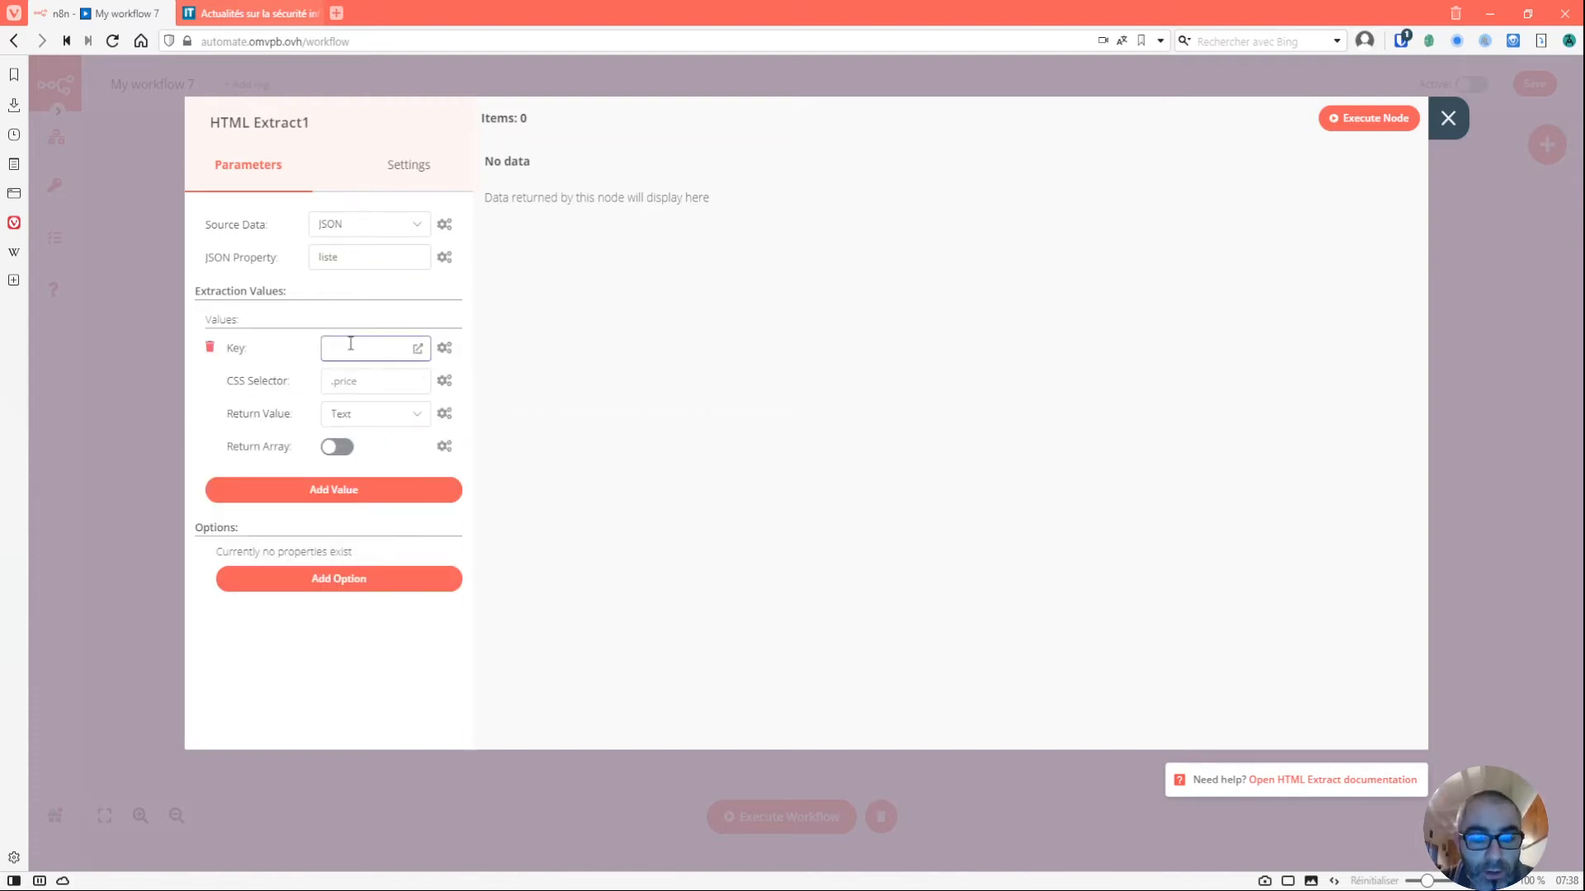
text(titre)
click(356, 383)
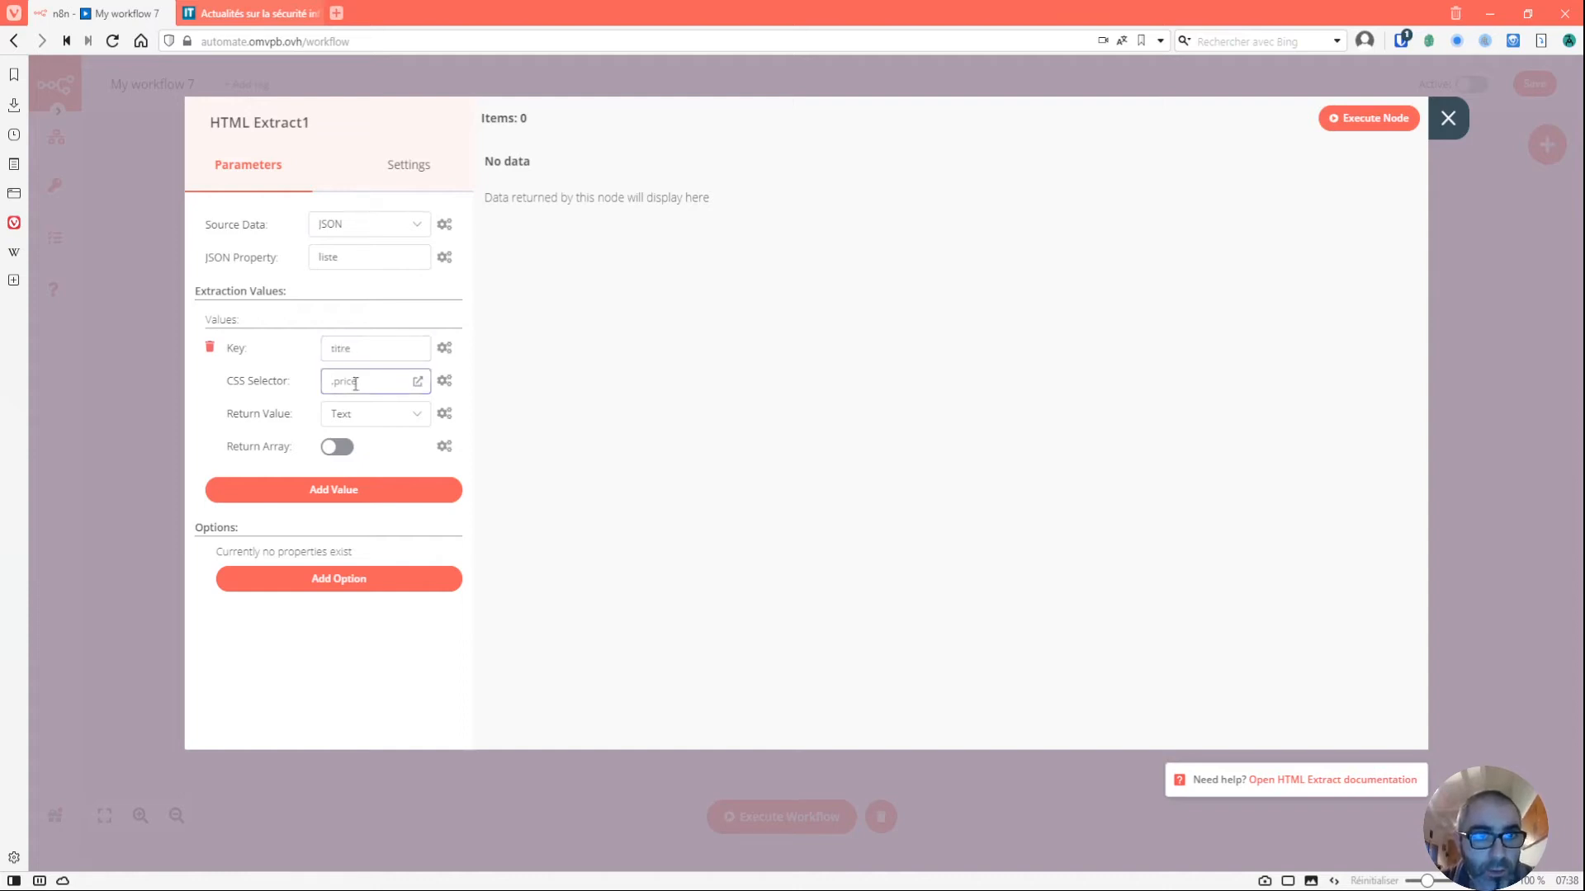
text(a)
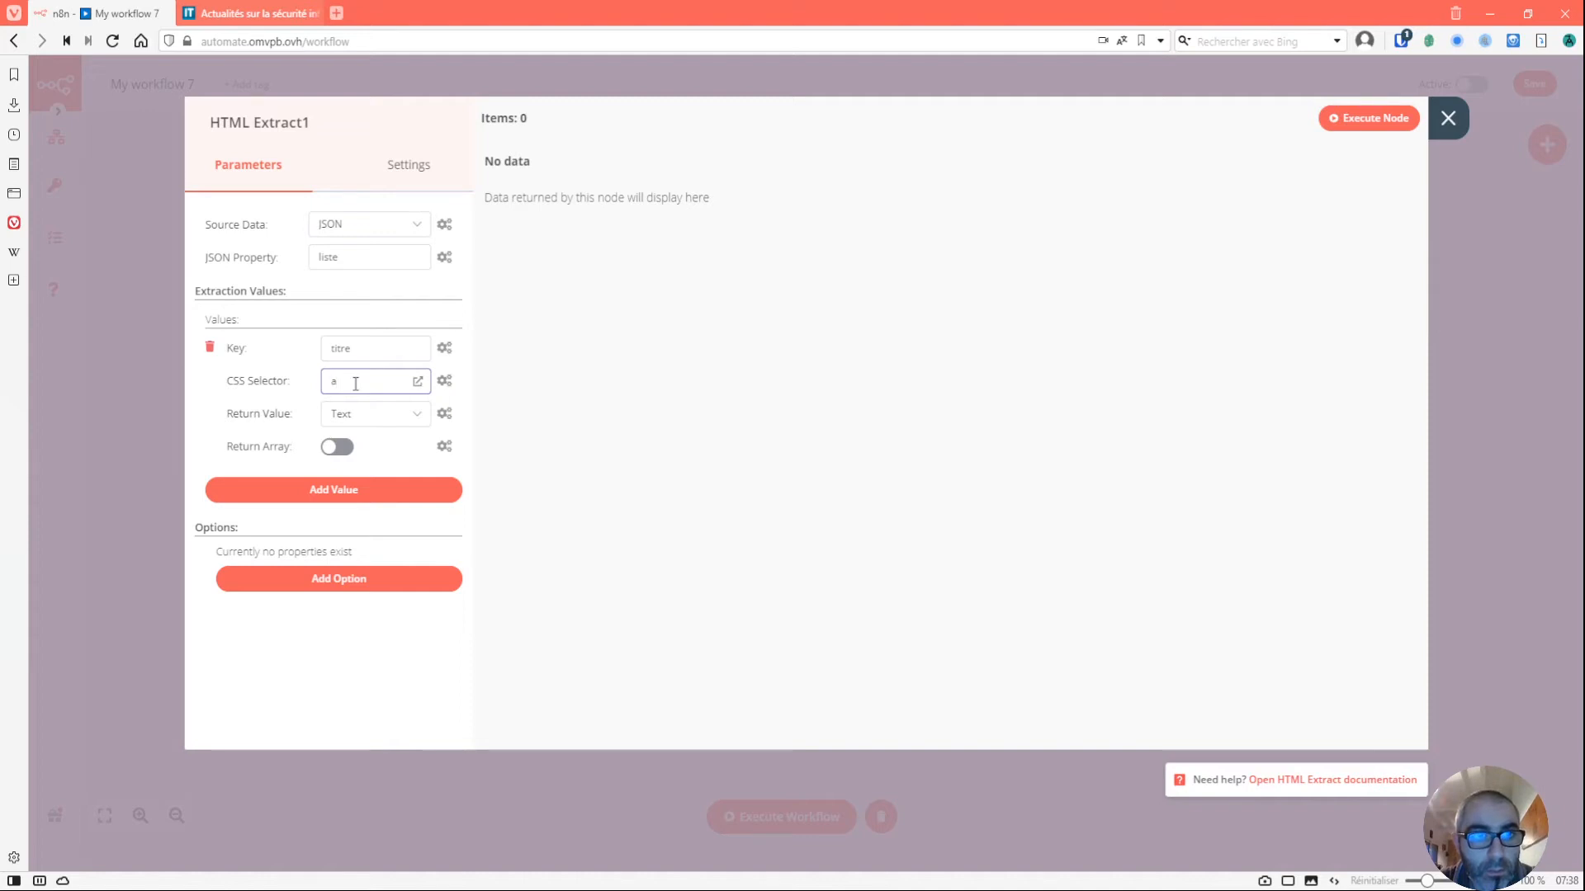
click(260, 10)
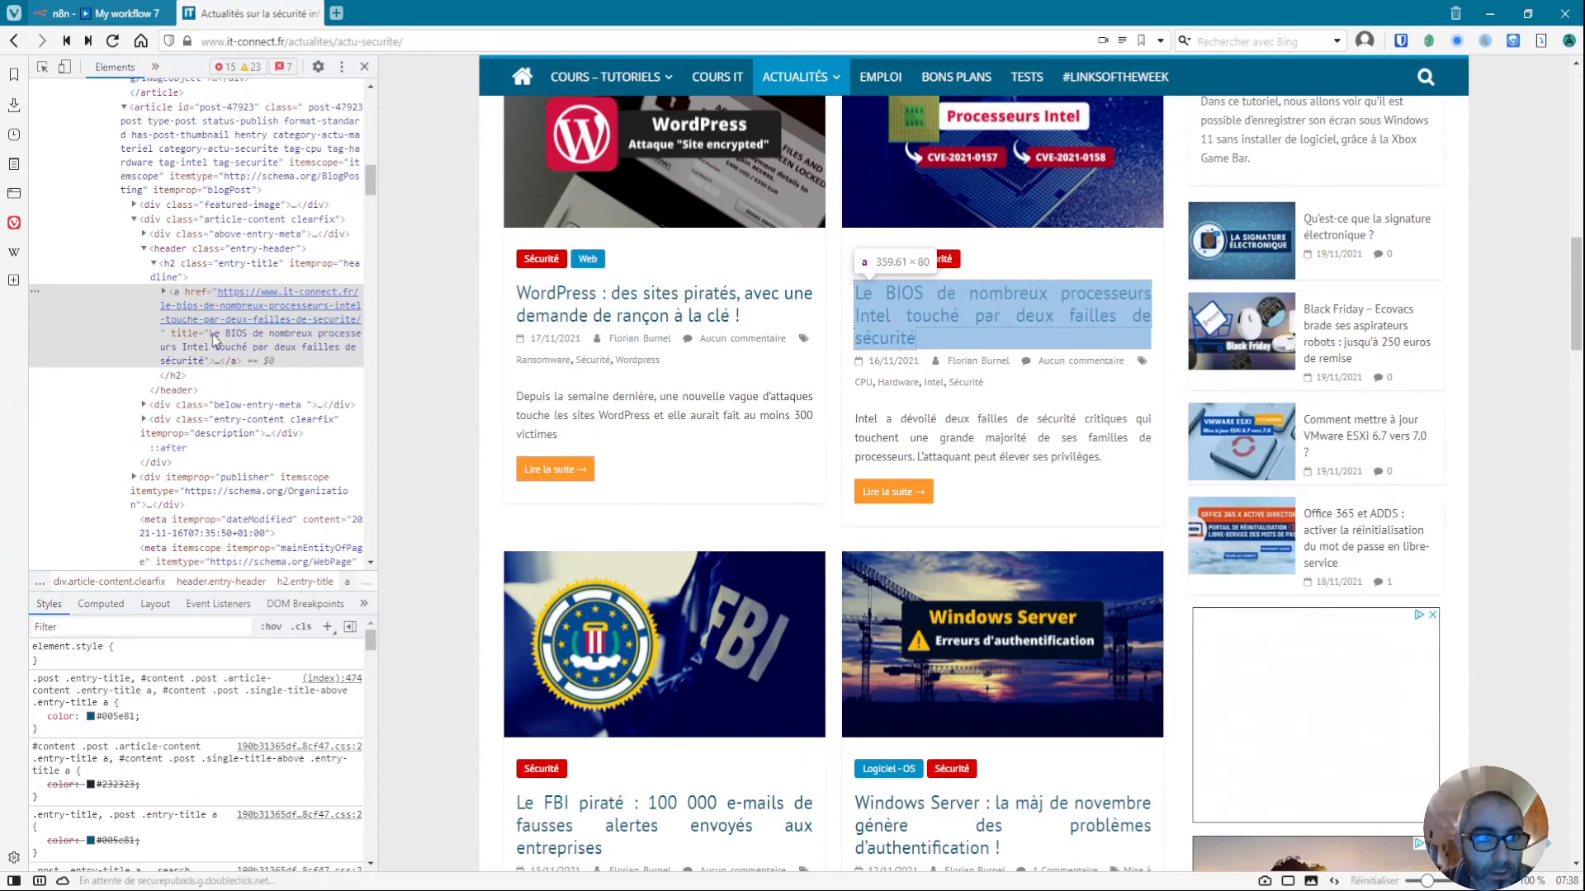
click(124, 15)
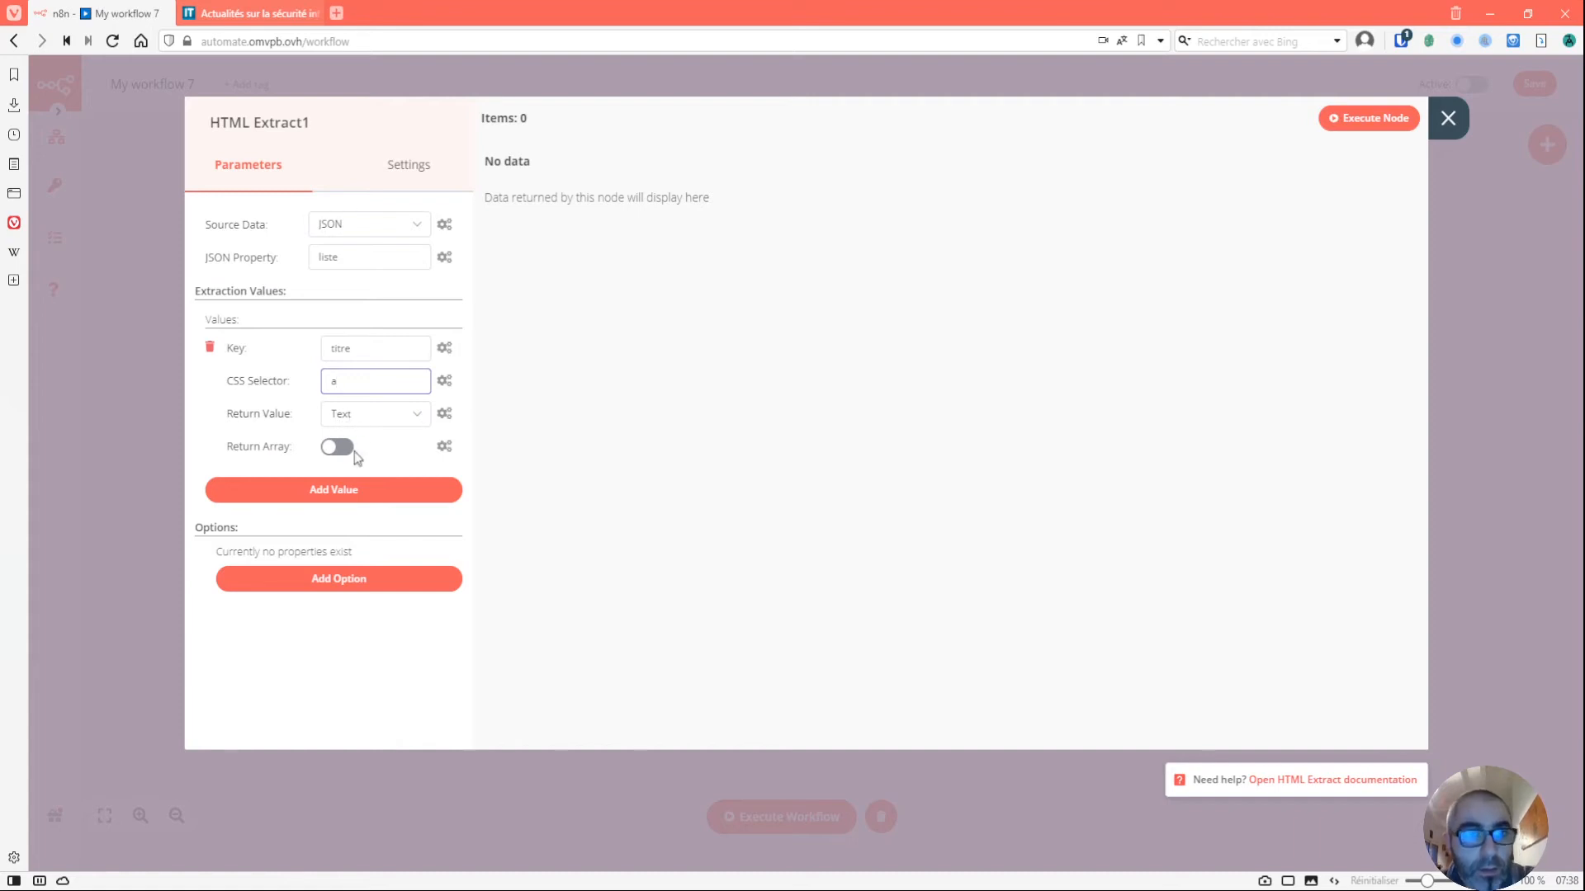
- Execute the second HTML Extract node and compare the extracted titles with the articles on the IT-Connect page
click(1369, 118)
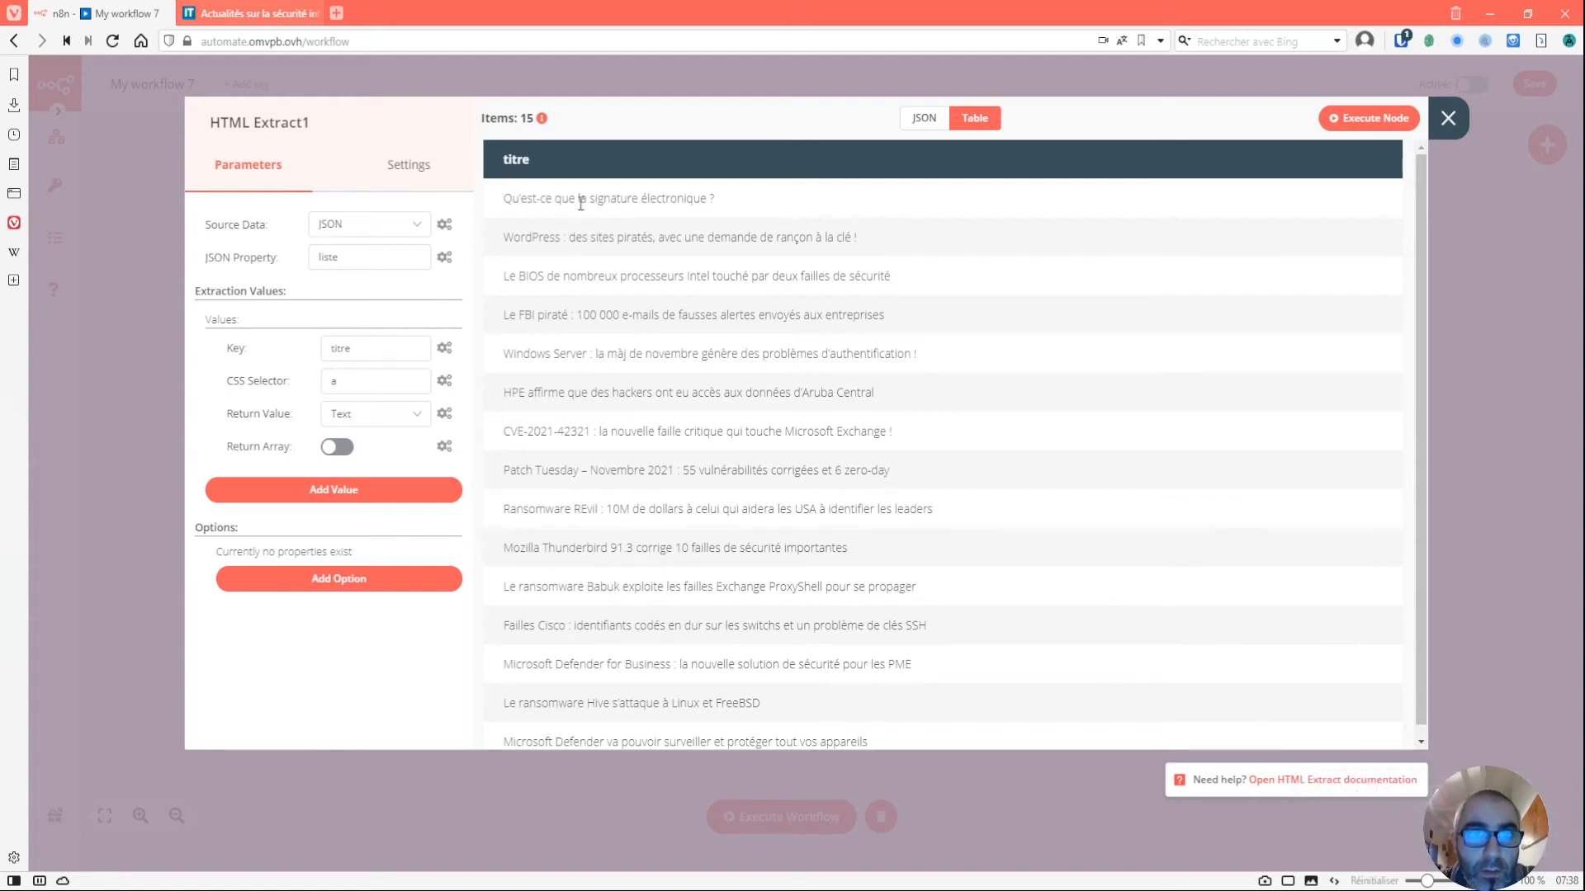
click(248, 13)
scroll(660, 371, up, 8)
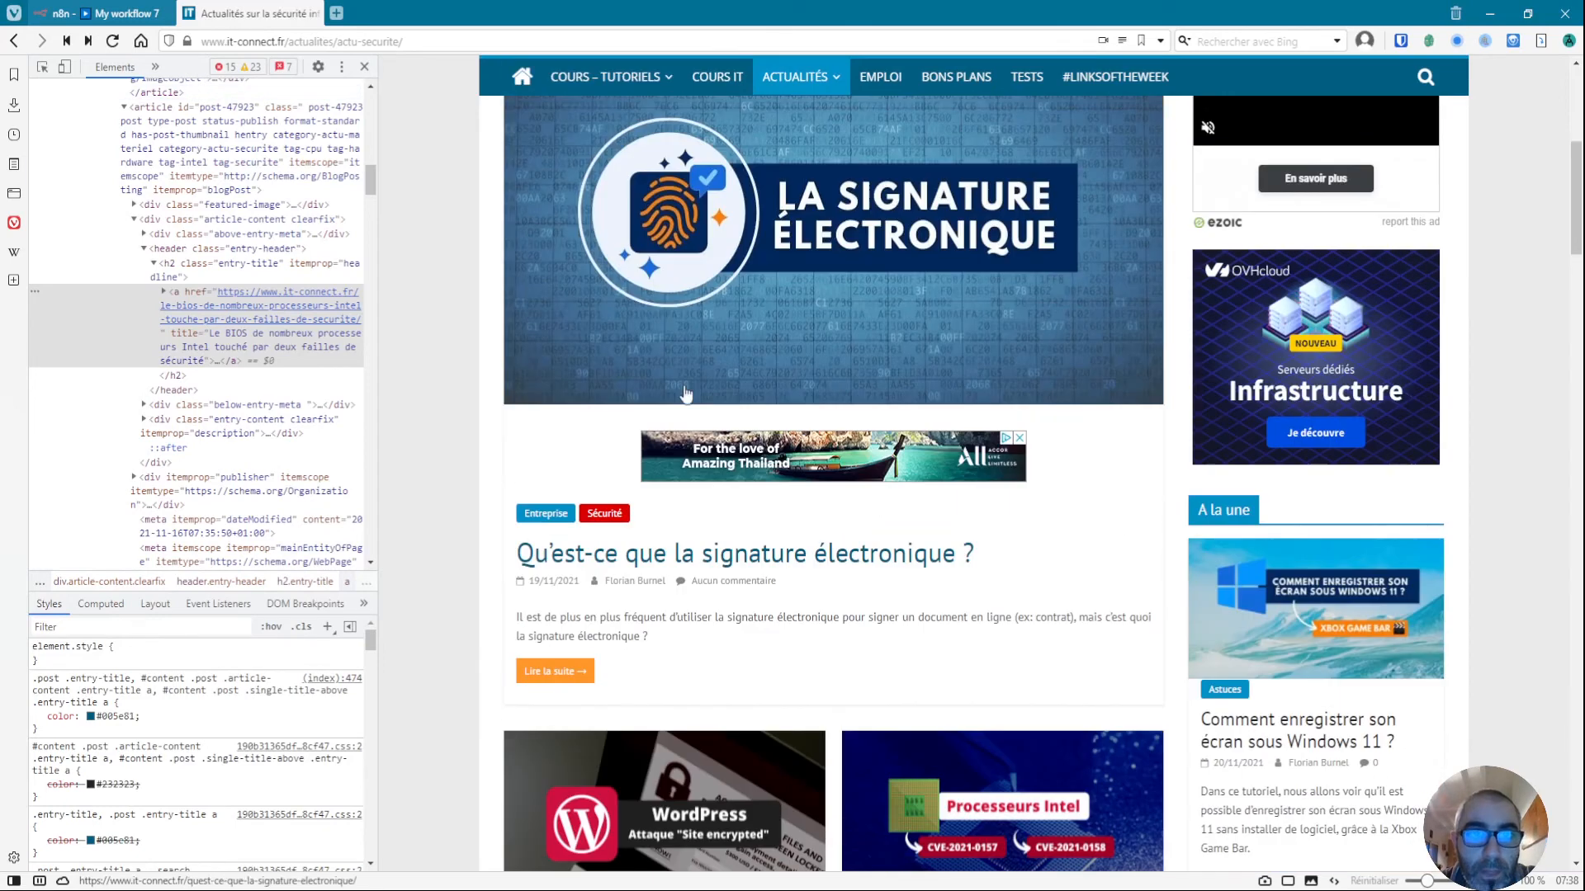
scroll(825, 537, down, 7)
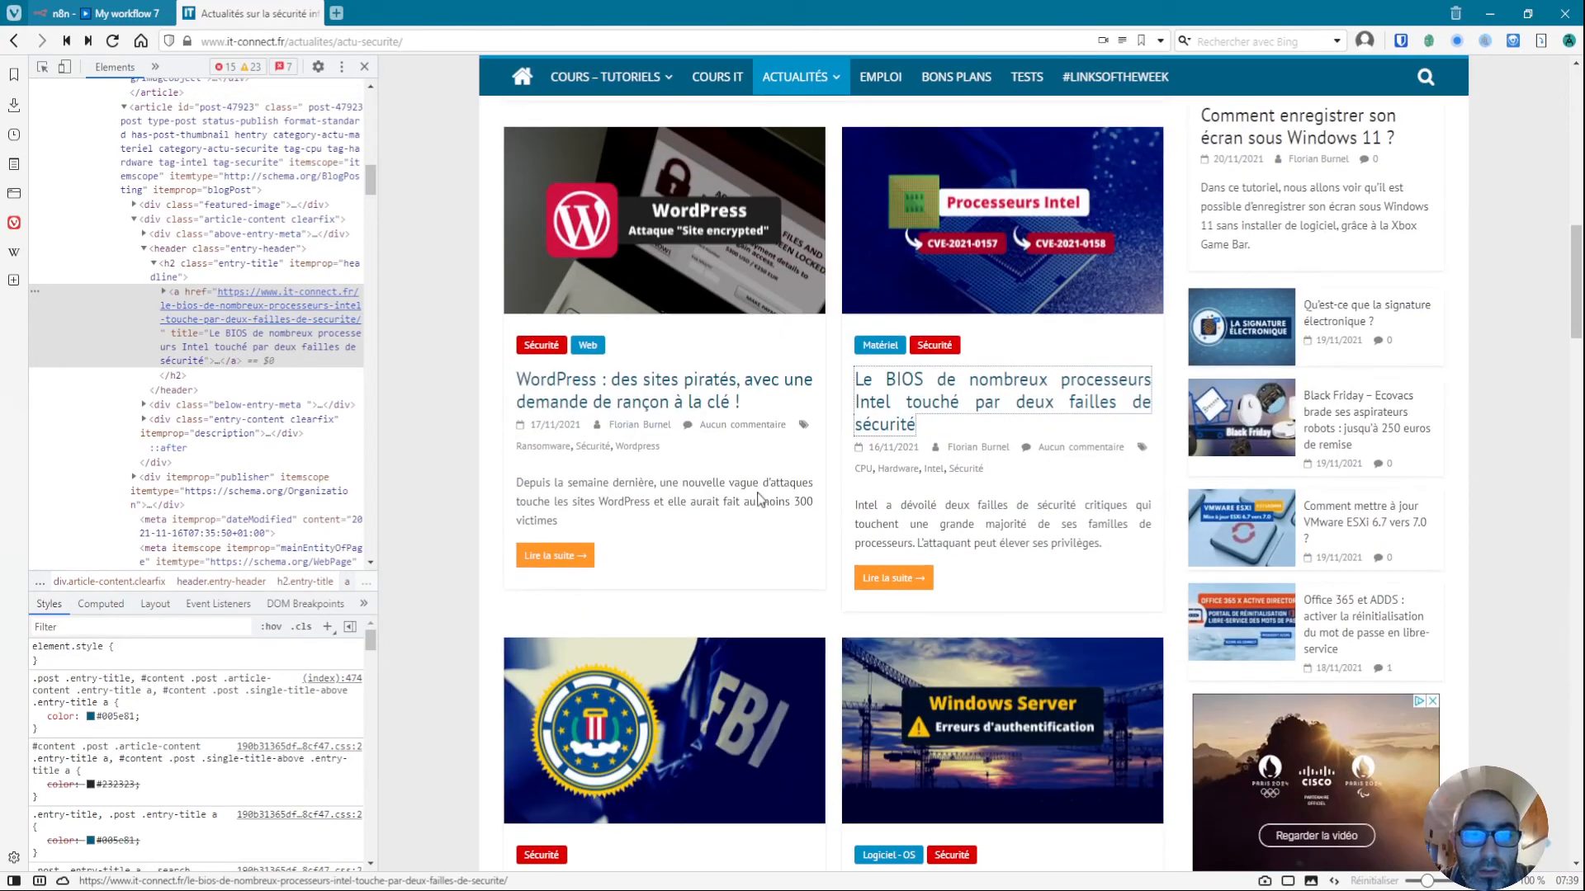
scroll(759, 498, down, 3)
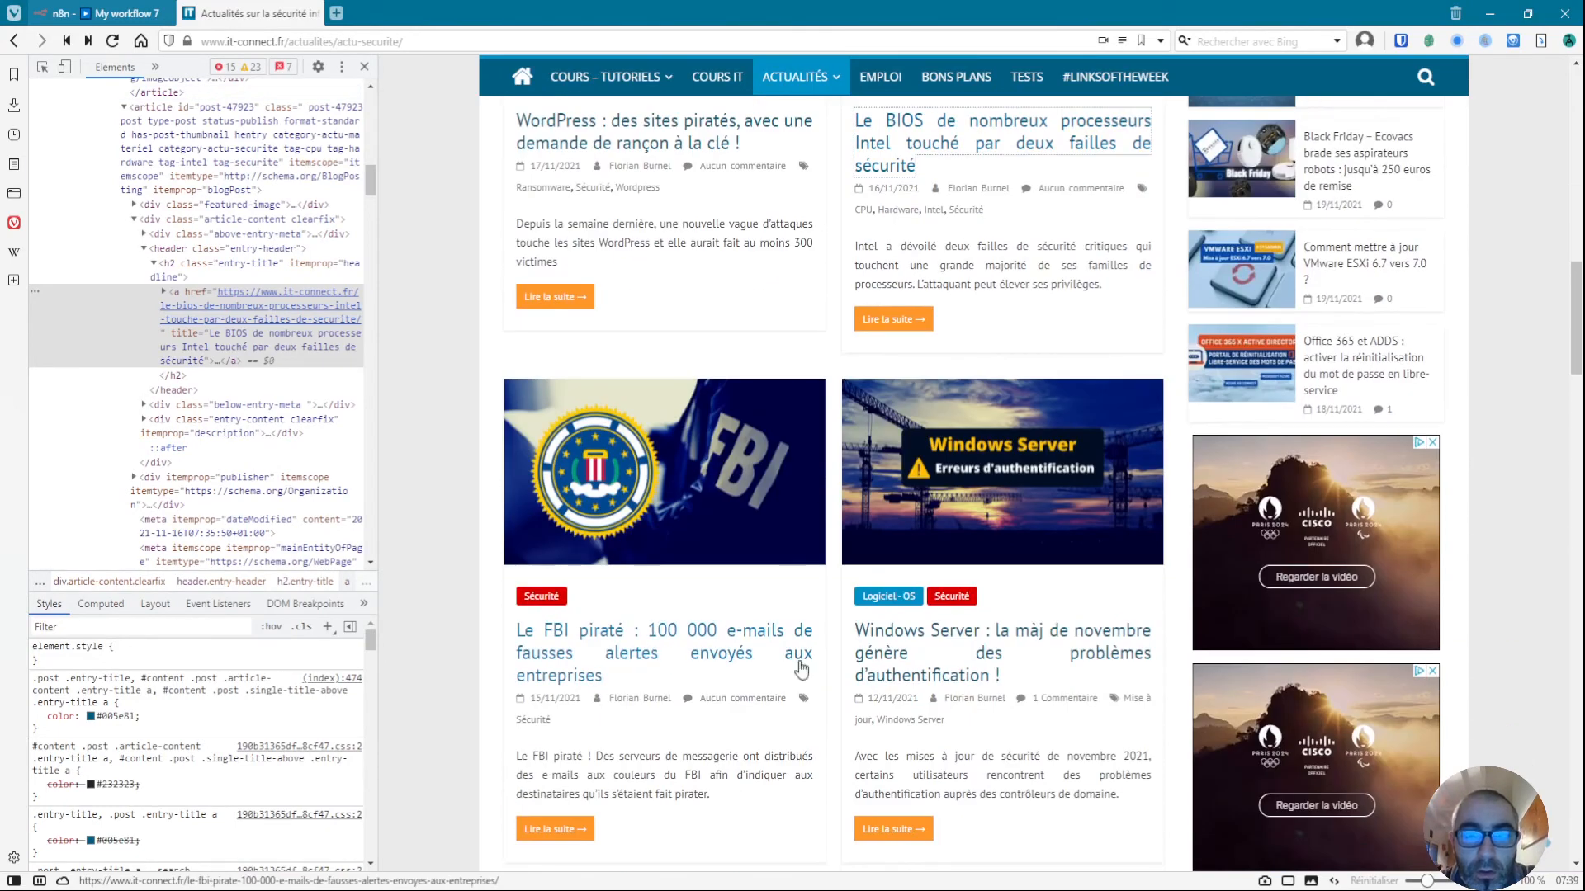
click(116, 13)
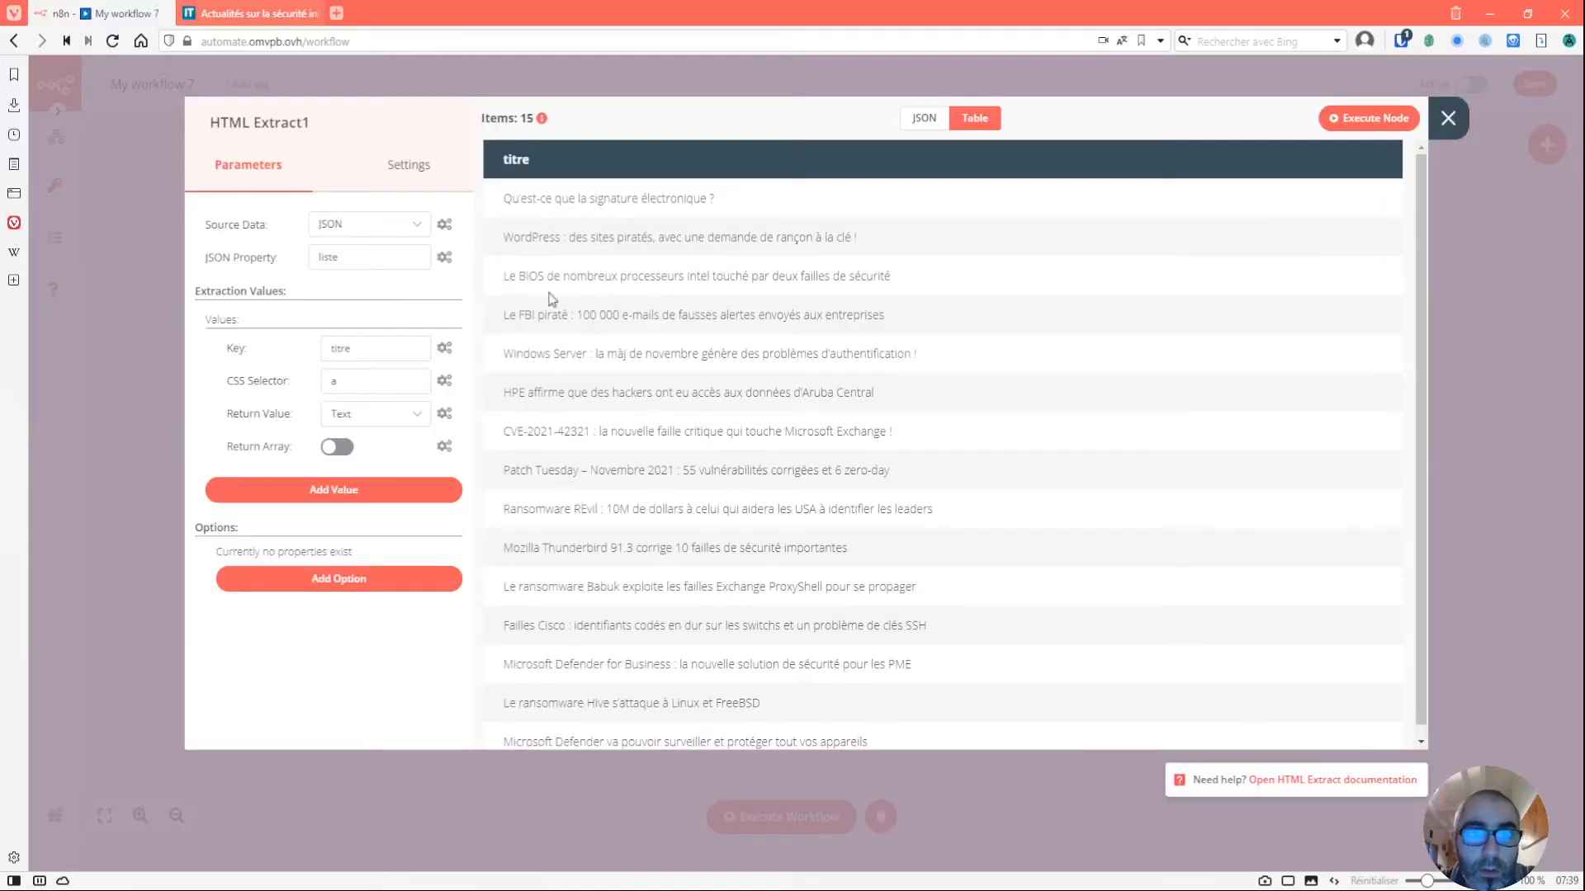
- Add a second extraction value with key url and CSS selector a to the second HTML Extract node
click(366, 494)
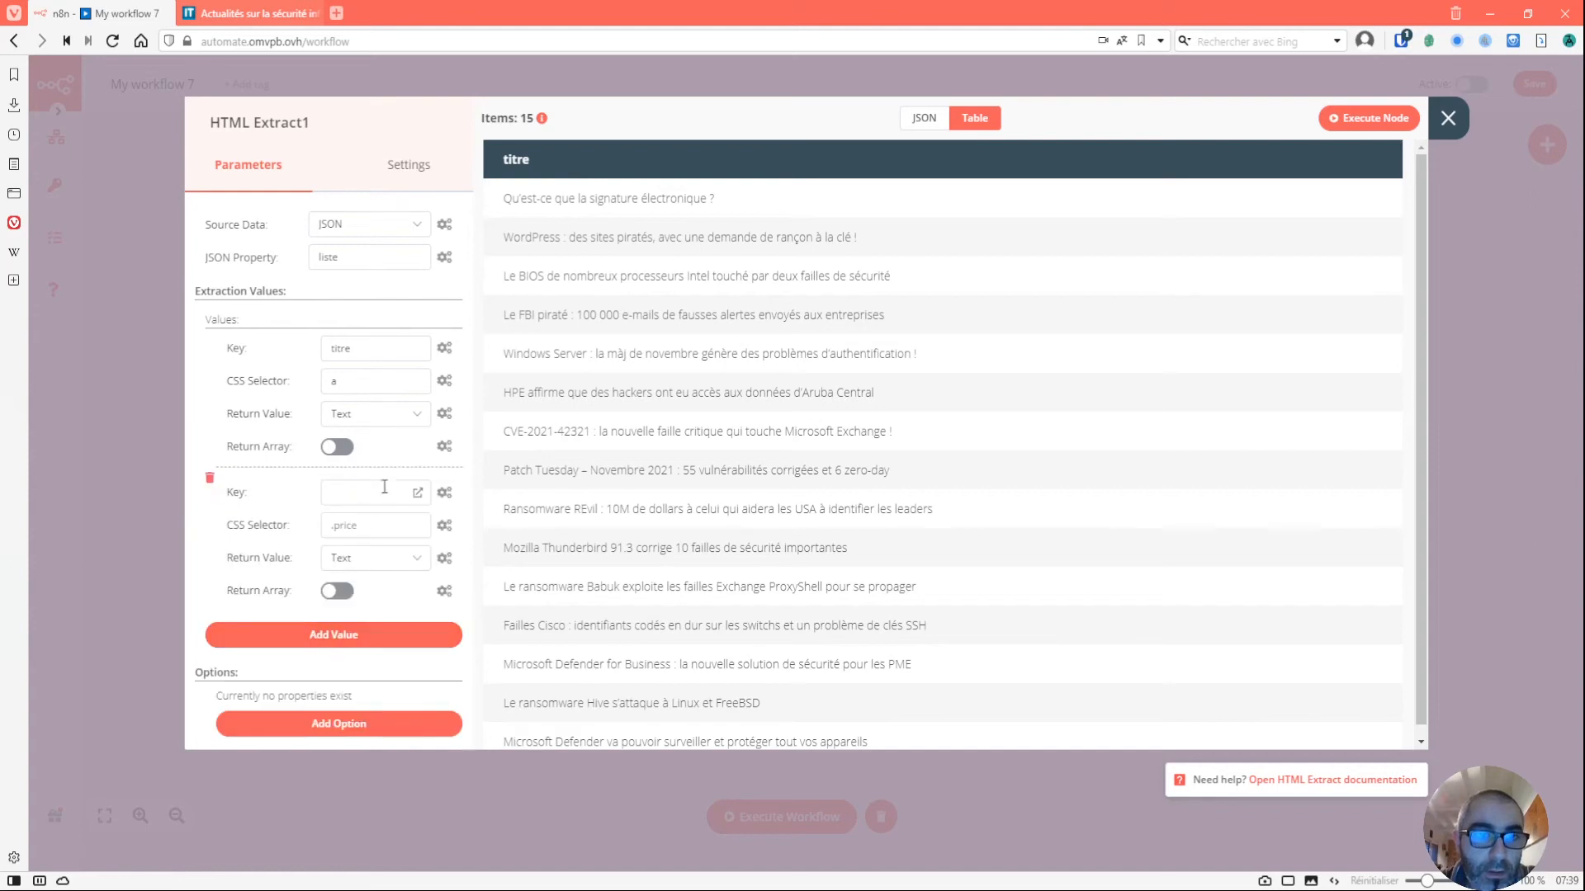
click(367, 496)
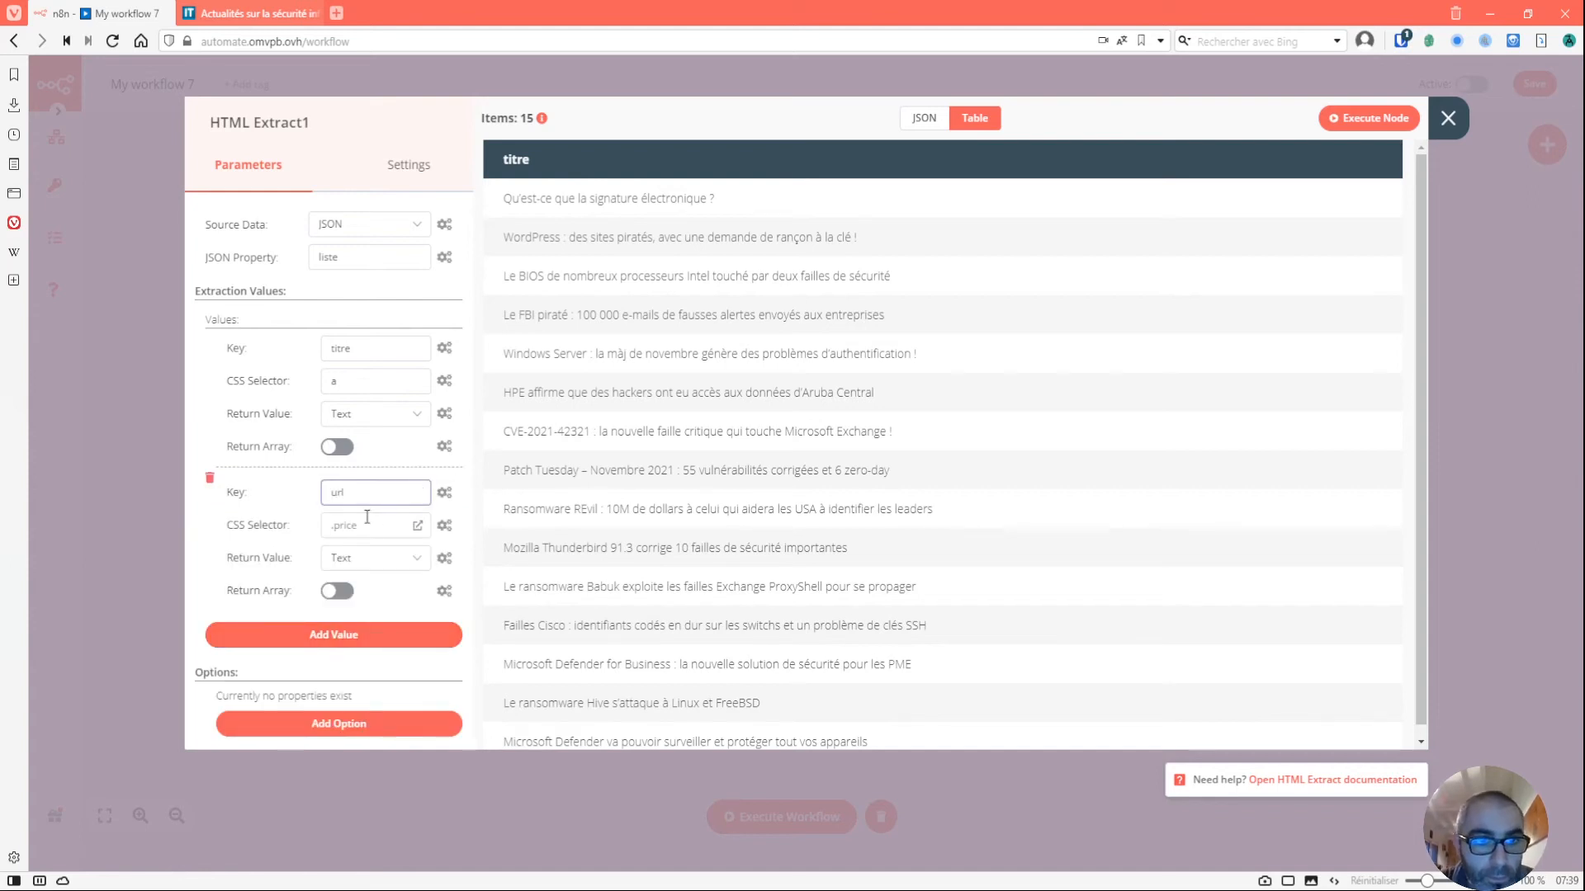
click(369, 525)
text(a)
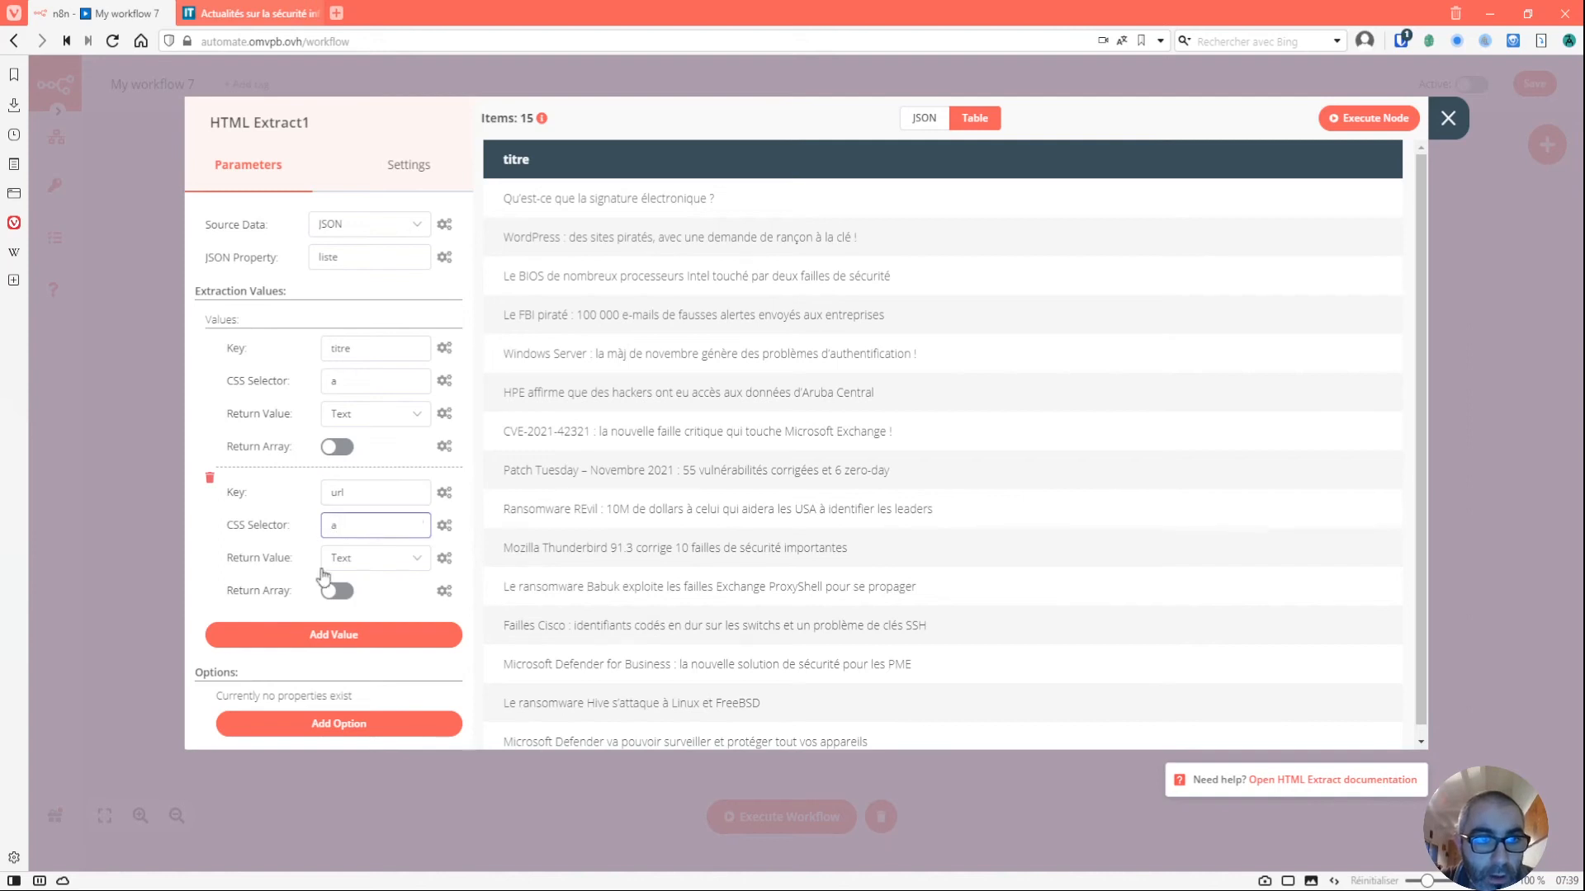
- Make the url value return the href attribute, checking the attribute name on the link element of the IT-Connect page
click(366, 560)
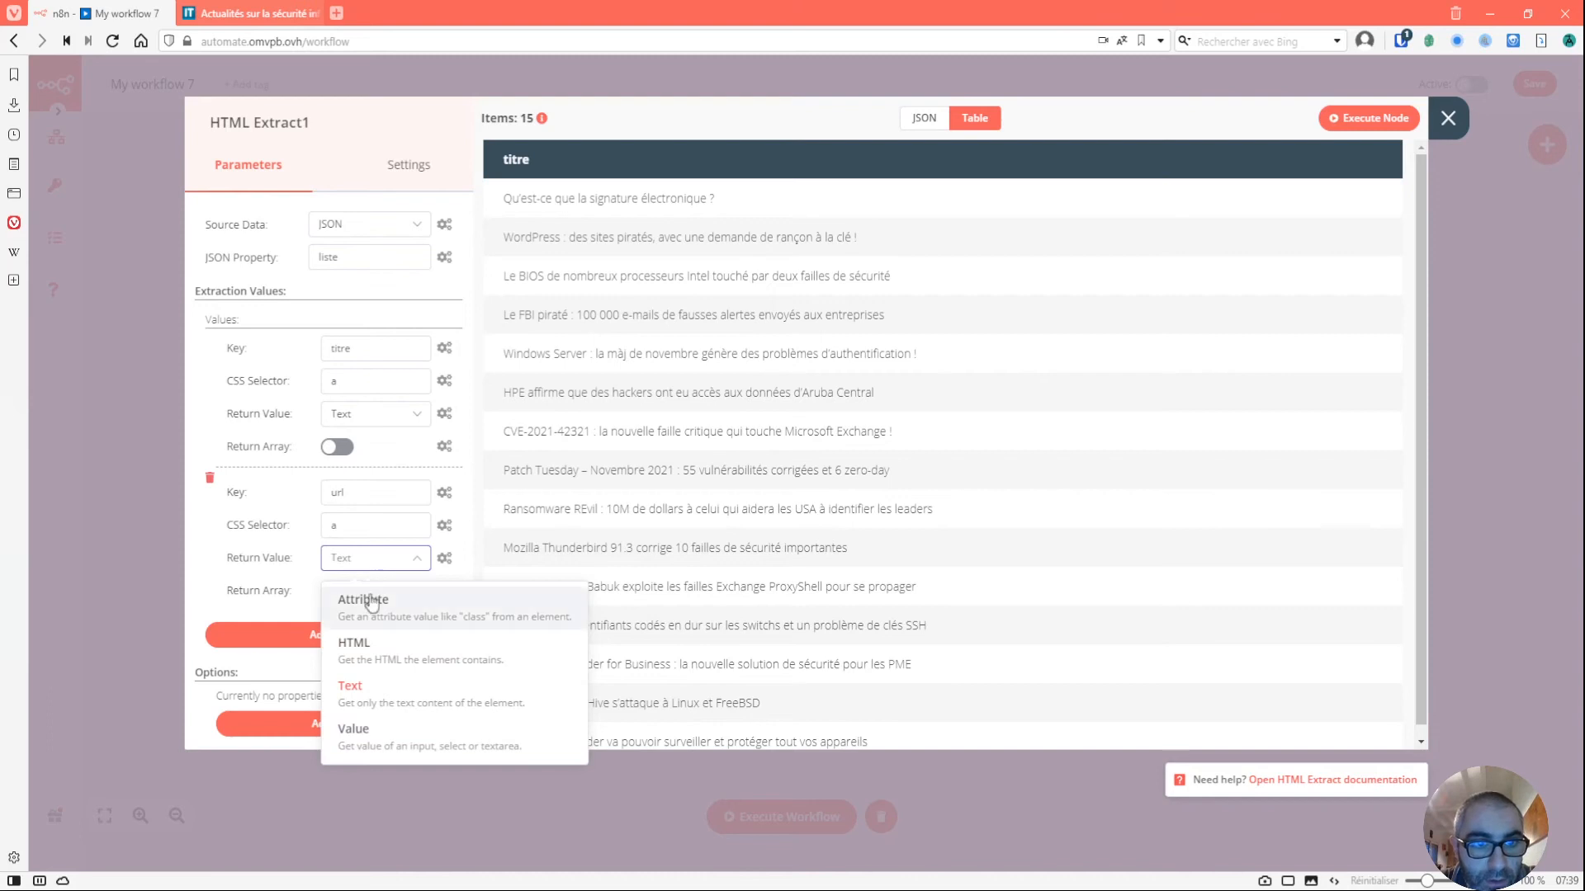
click(369, 605)
click(366, 594)
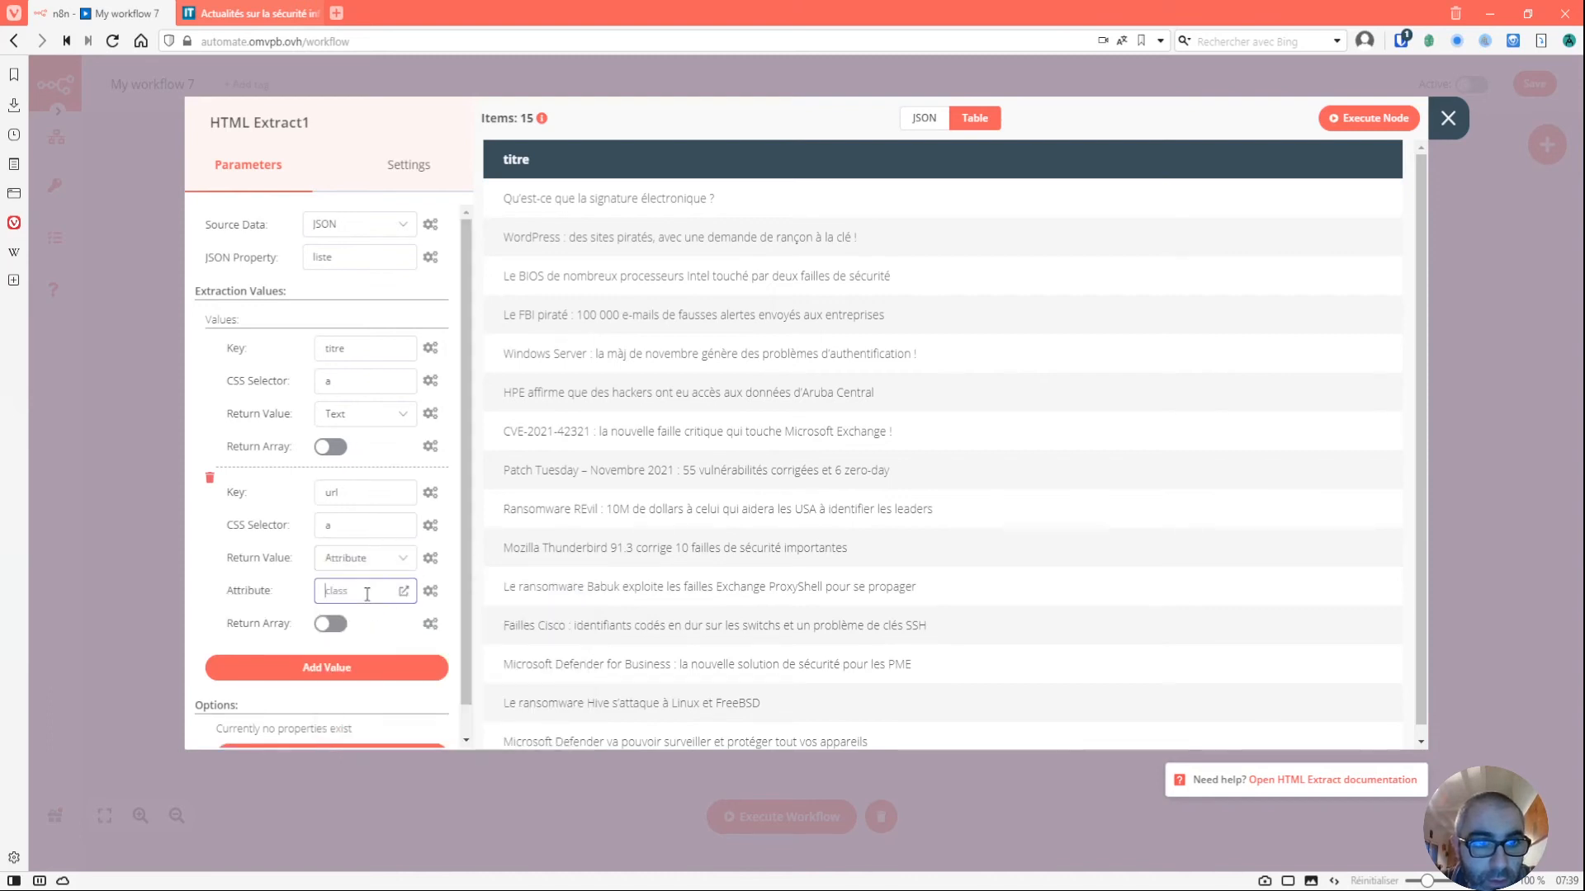
click(252, 13)
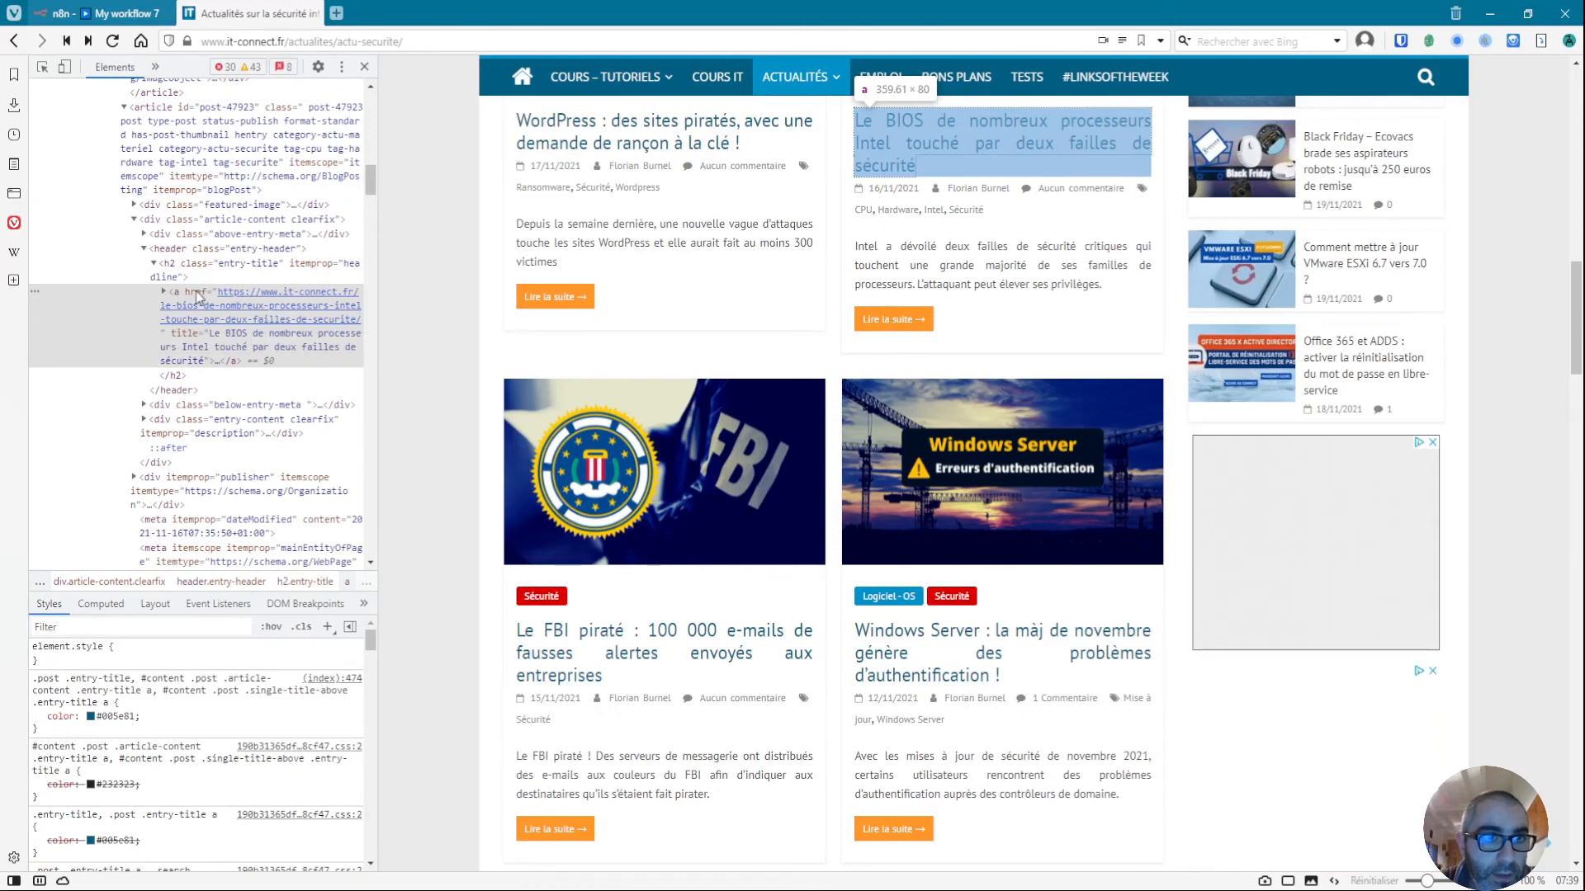
click(116, 14)
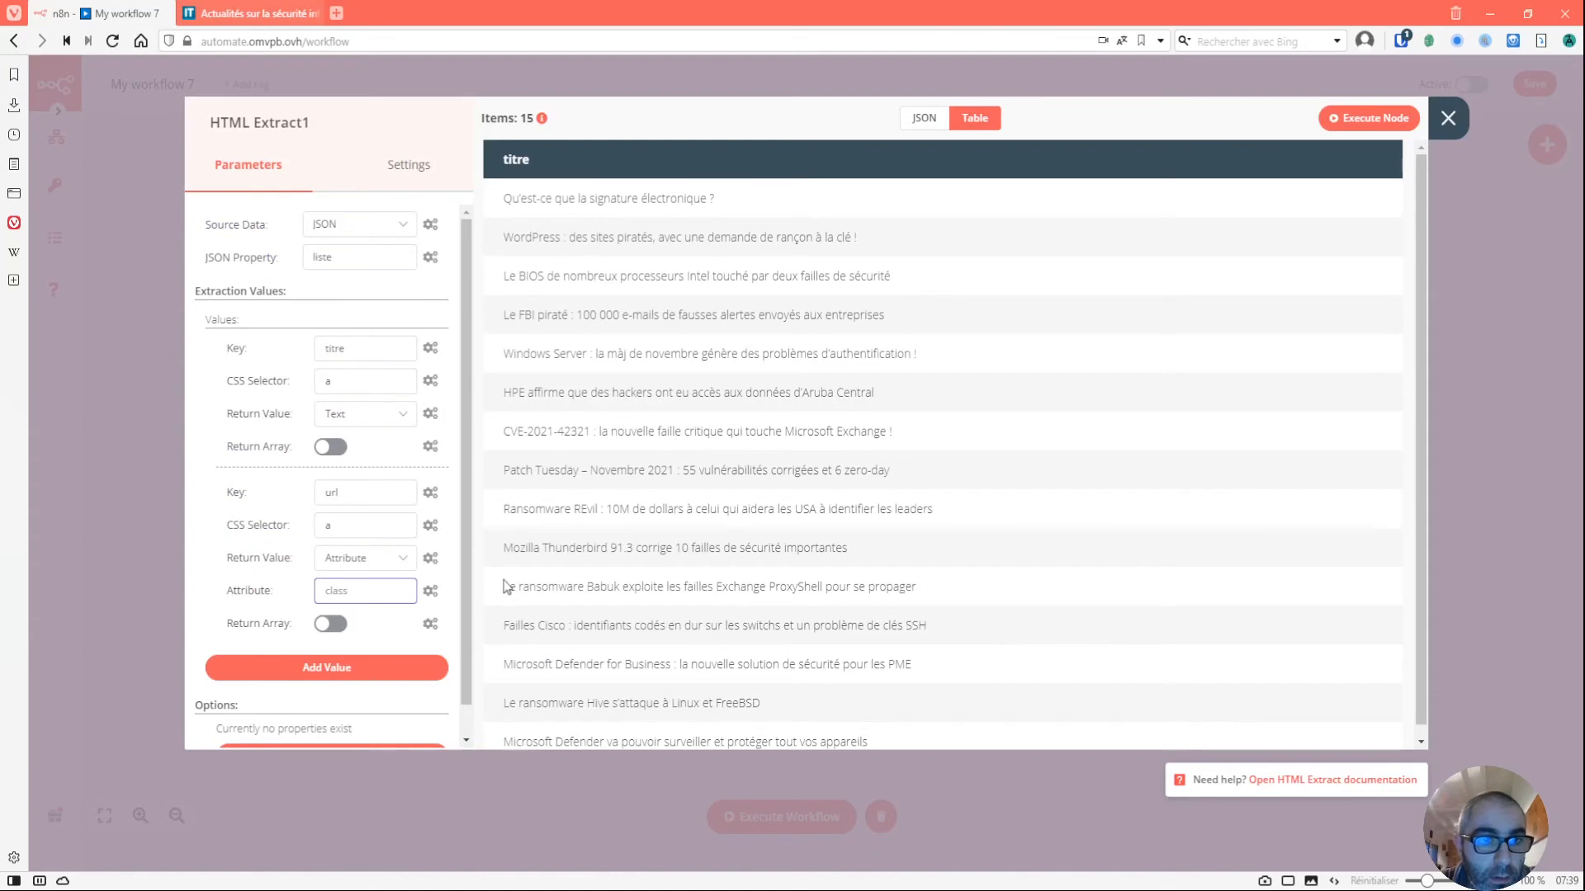
text(href)
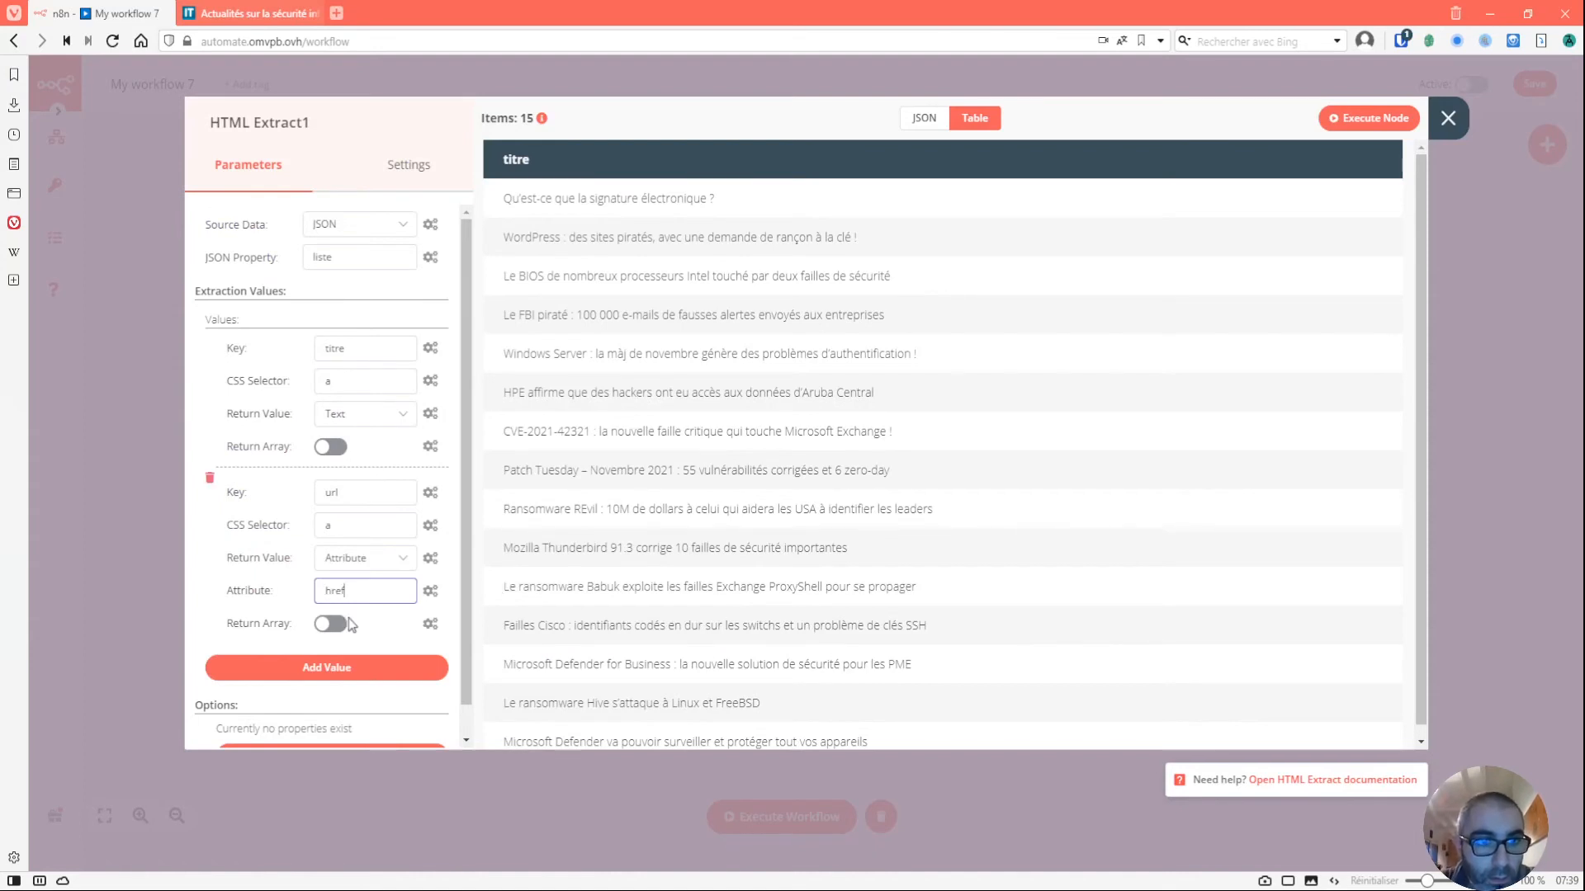
- Execute the second HTML Extract node, review the extracted titles and URLs, and return to the workflow canvas
click(1368, 118)
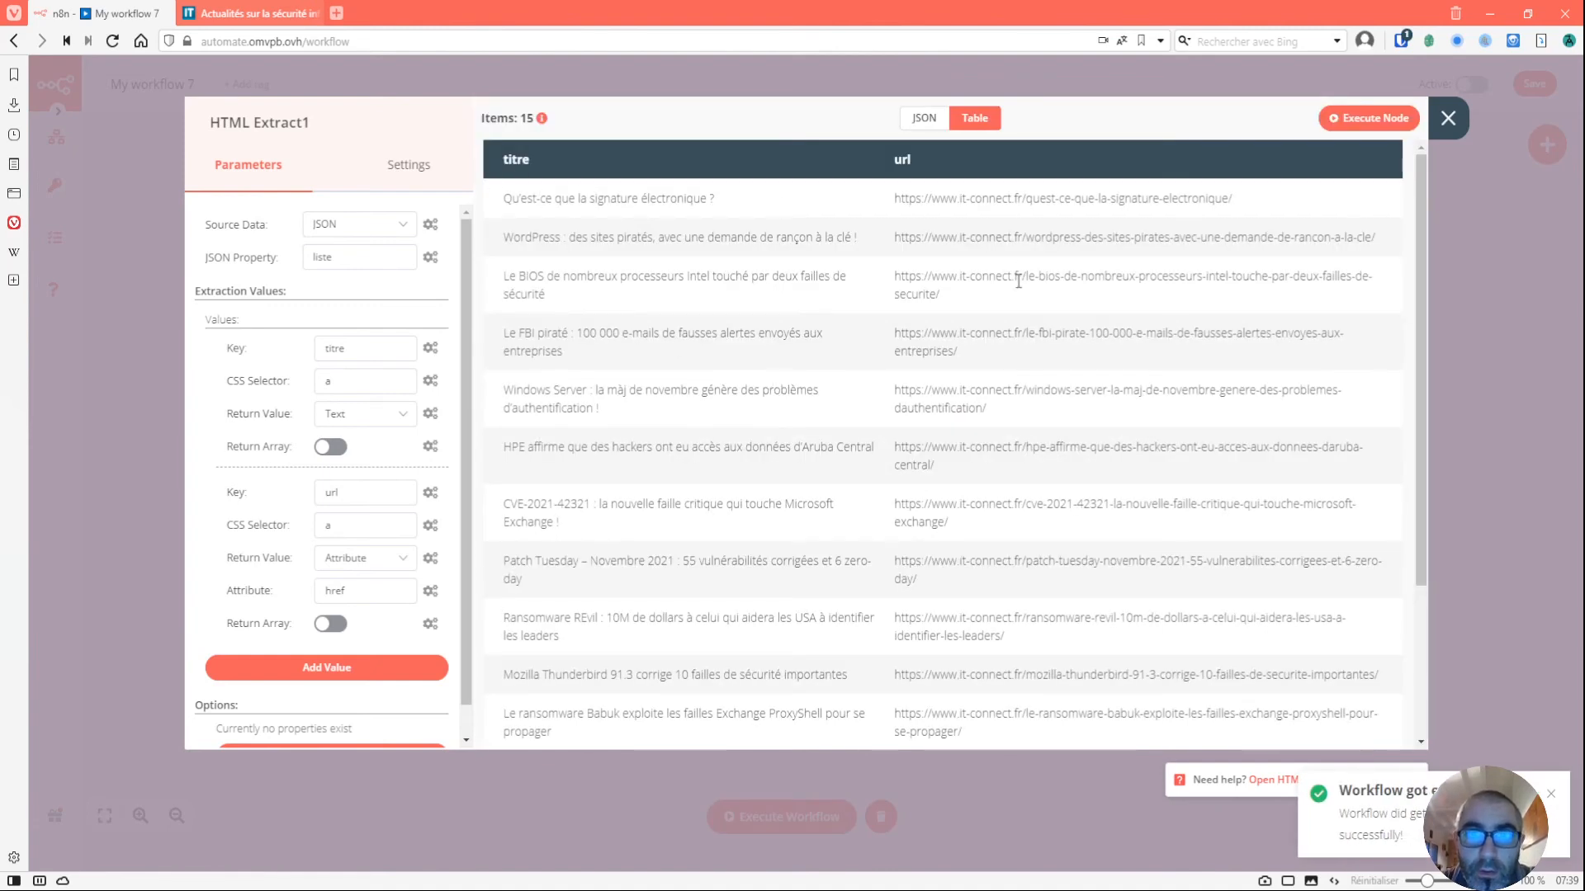
scroll(1020, 280, down, 3)
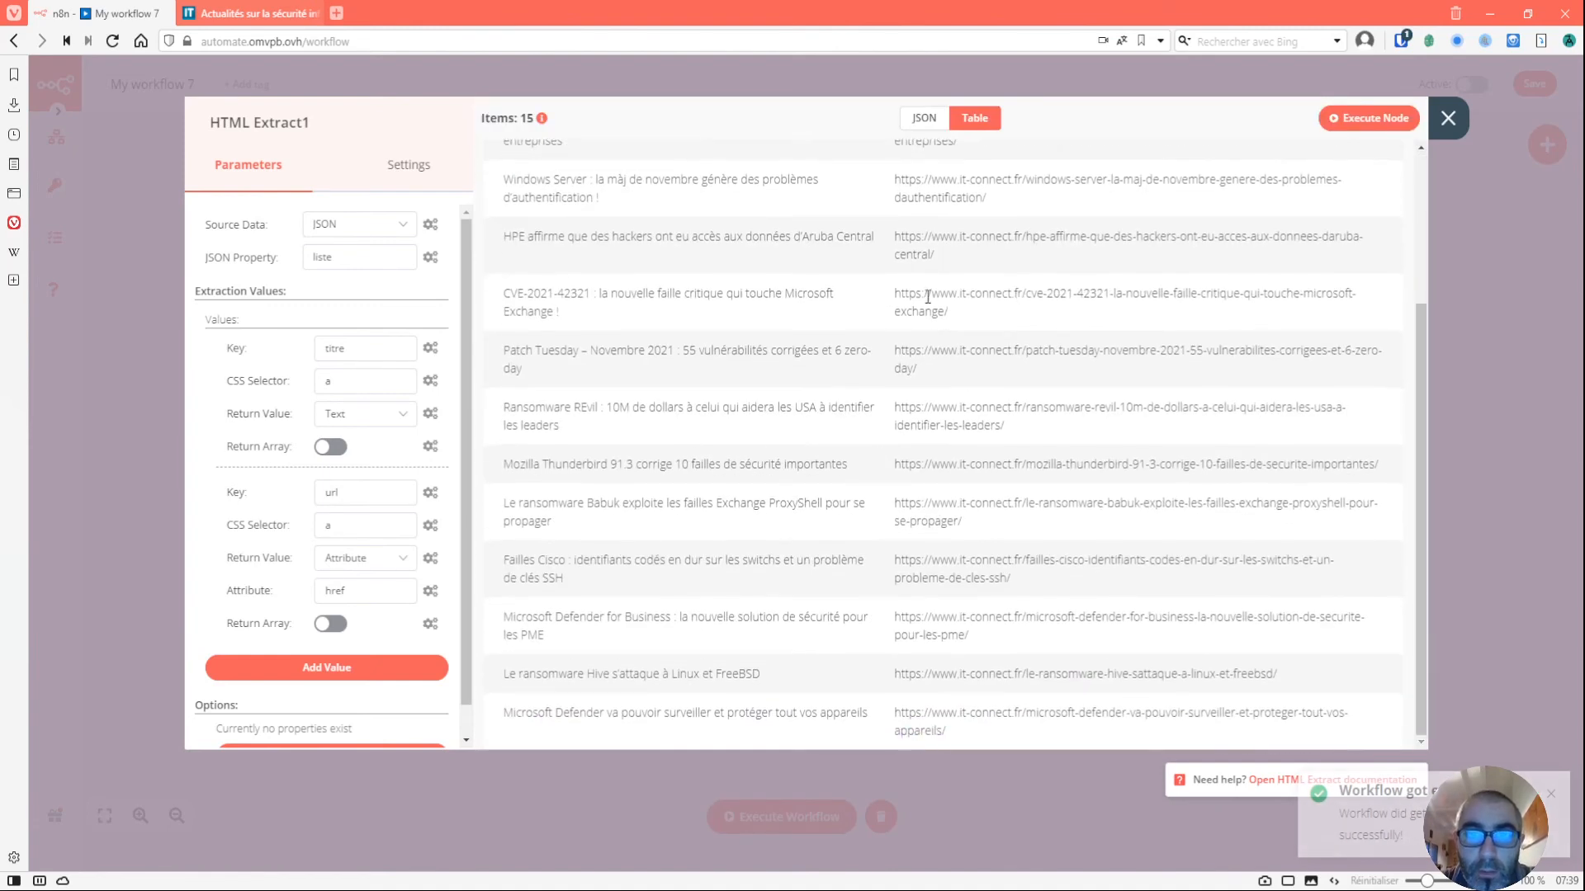
click(1448, 120)
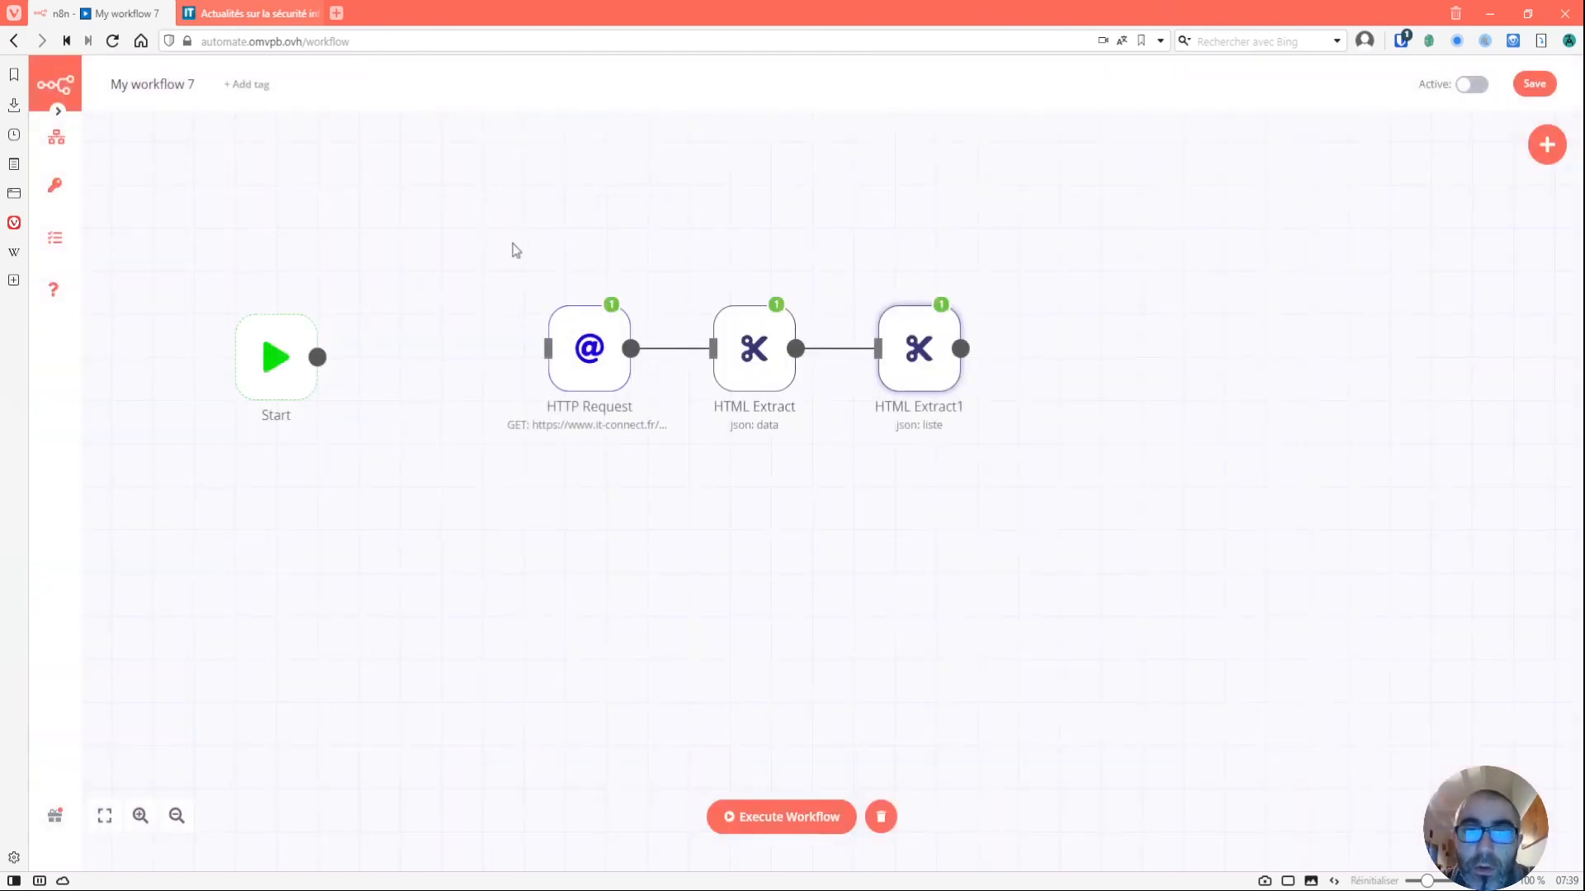
mouse_move(608, 376)
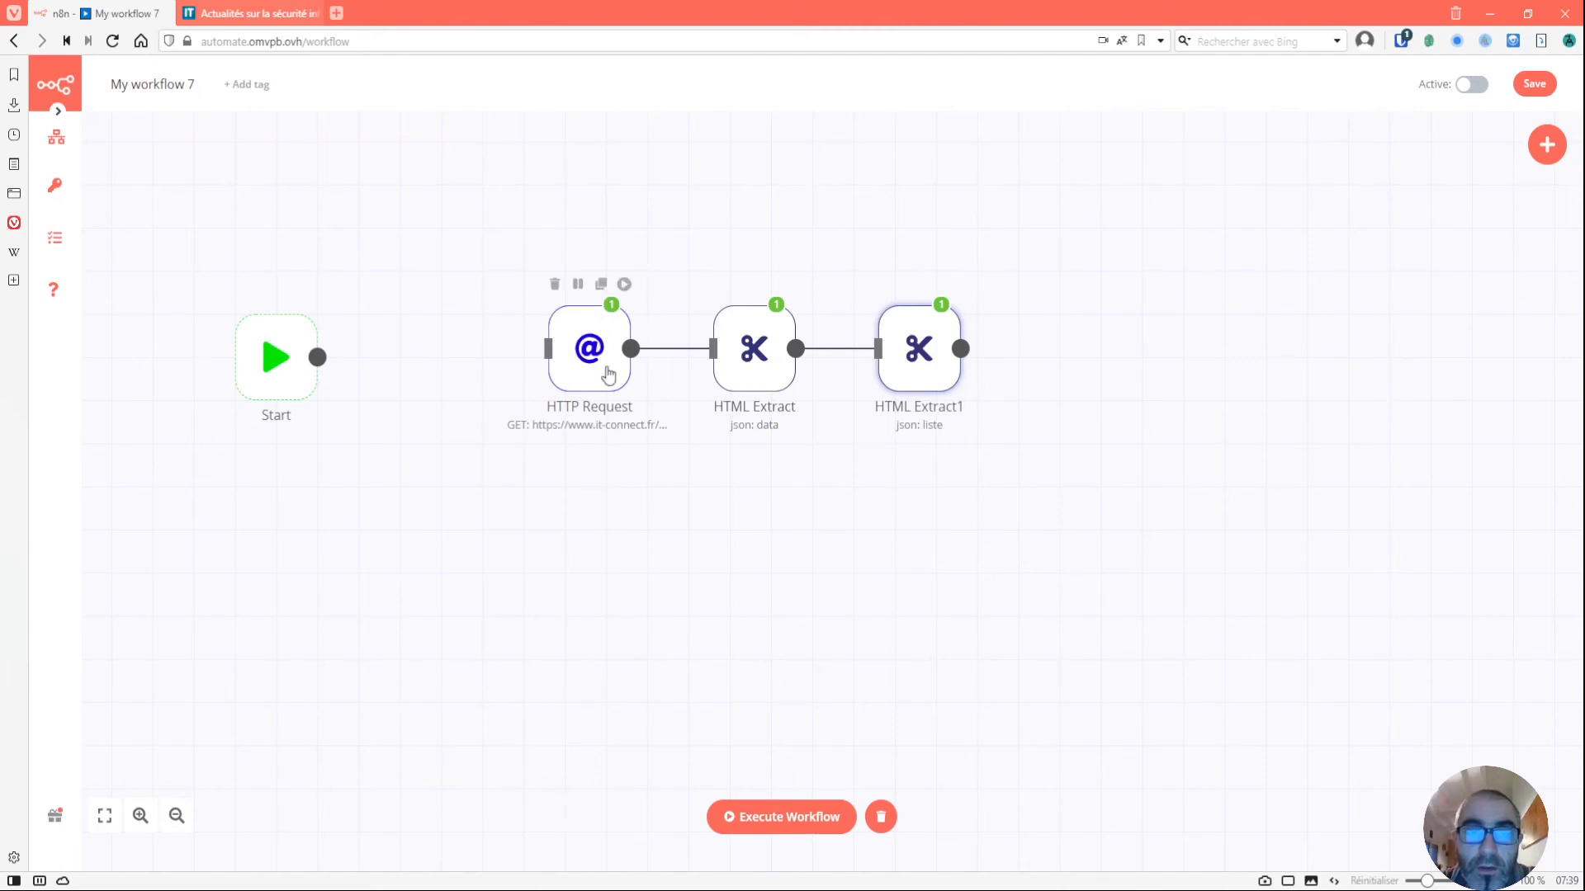